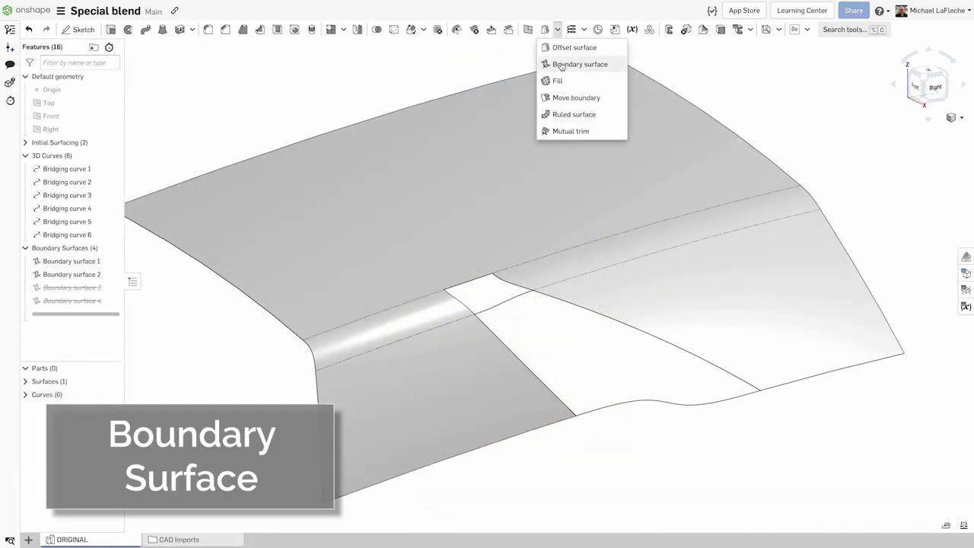
Start a boundary surface over the large opening, using Curves 5 and 6 as U profiles and the two adjoining side edges as V profiles
click(563, 63)
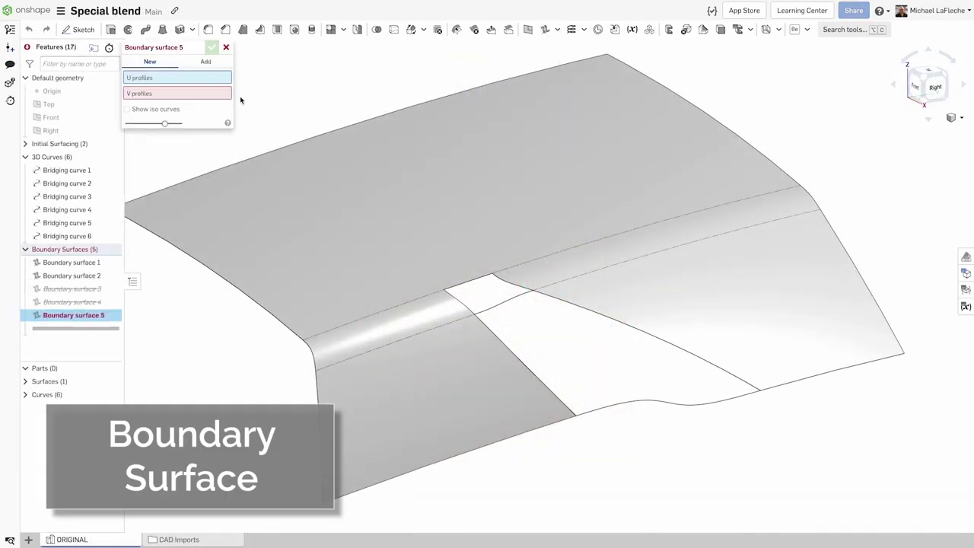
click(591, 412)
click(483, 312)
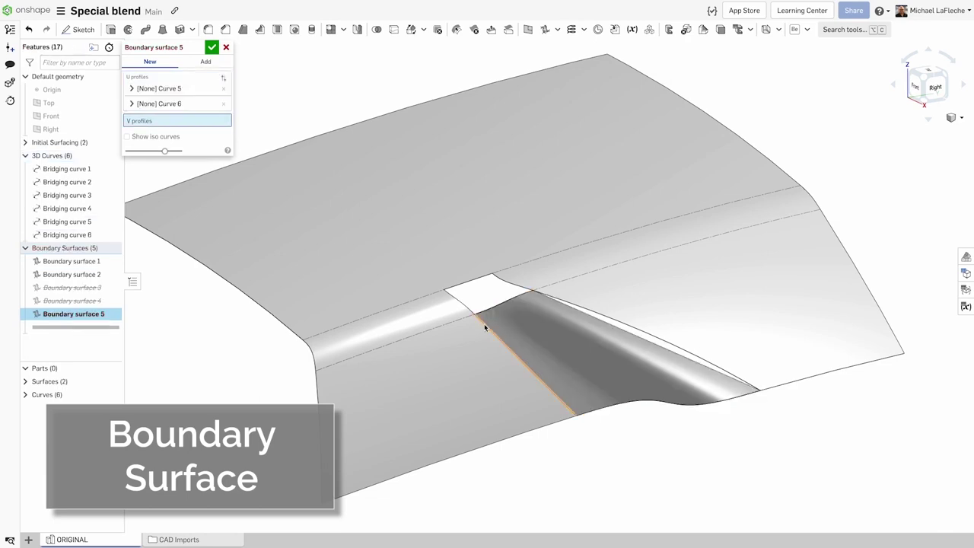
click(506, 345)
click(561, 301)
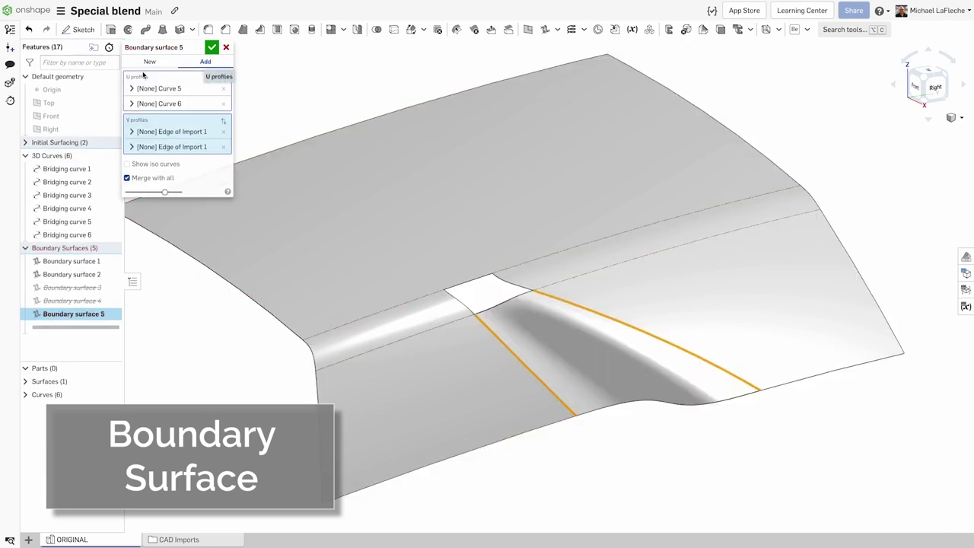
Set the boundary condition of both V profiles to Match tangent and accept the boundary surface
click(163, 104)
click(203, 188)
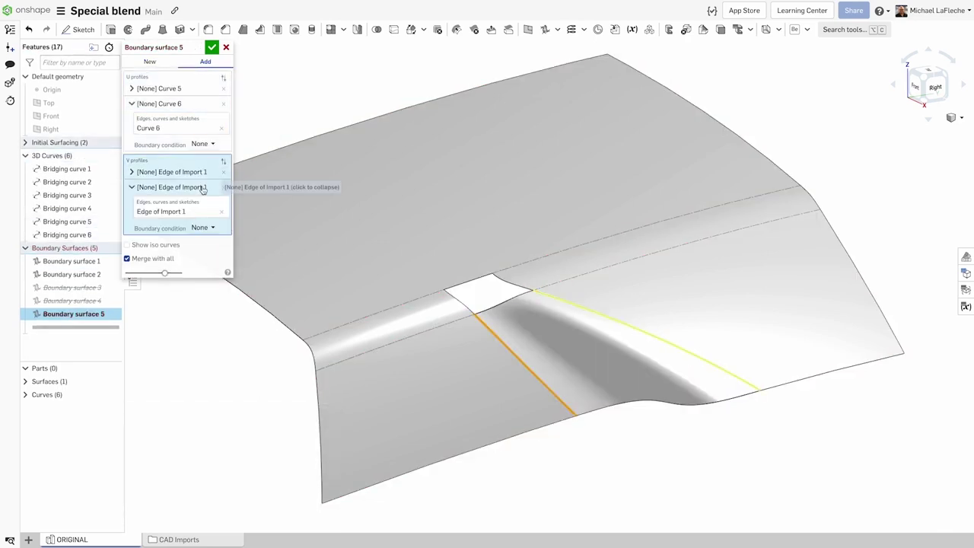
click(201, 227)
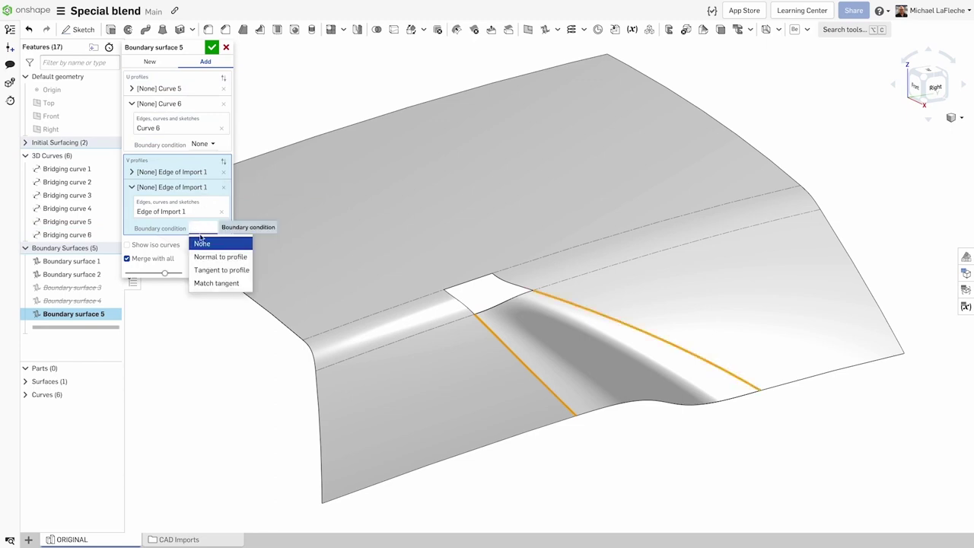
click(206, 280)
click(193, 174)
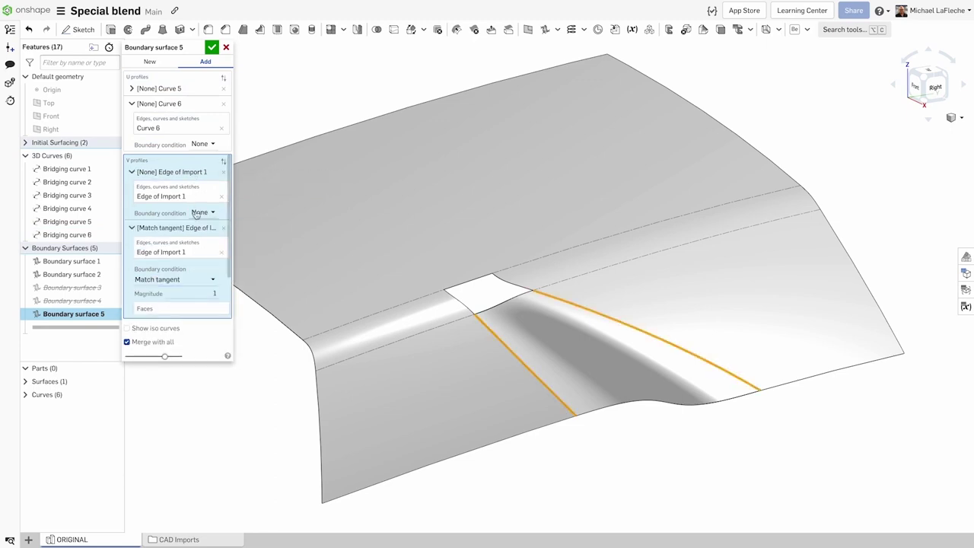
click(205, 223)
click(217, 266)
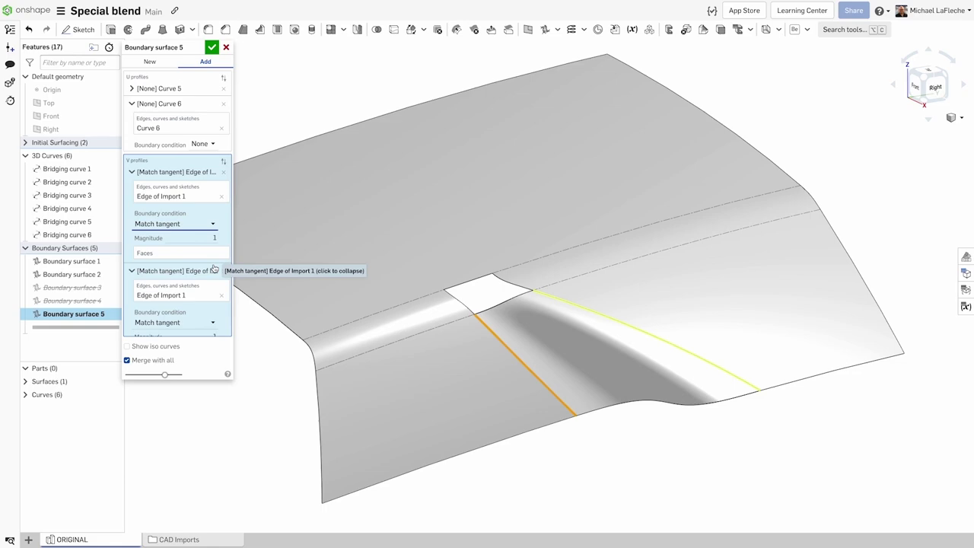
click(157, 347)
click(158, 348)
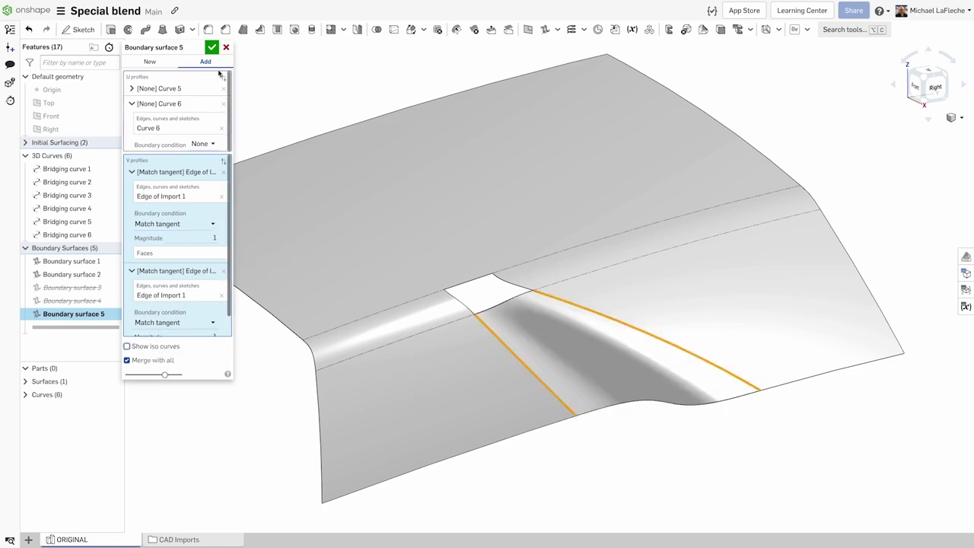
click(212, 47)
Display zebra stripes on the surfaces around the small remaining opening
scroll(494, 298, up, 5)
click(953, 117)
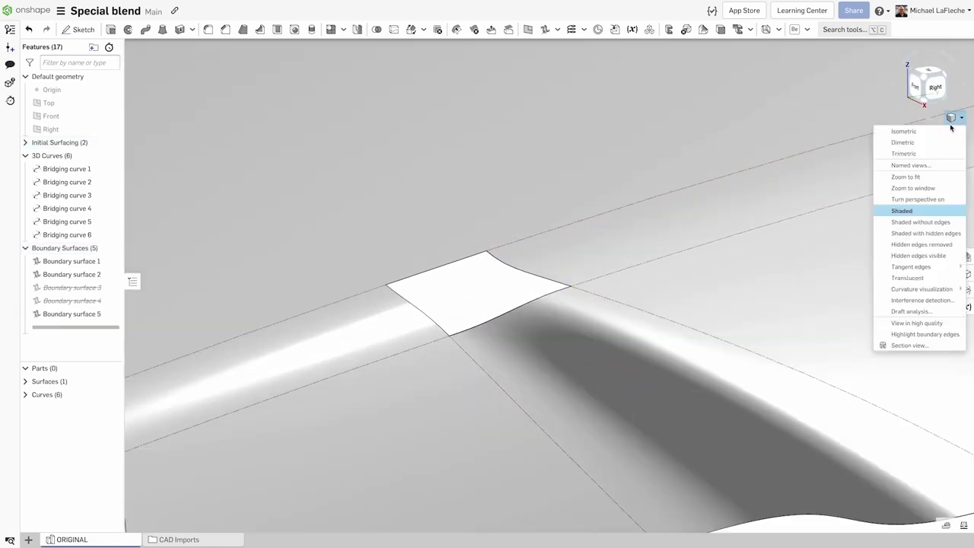
mouse_move(883, 296)
click(831, 288)
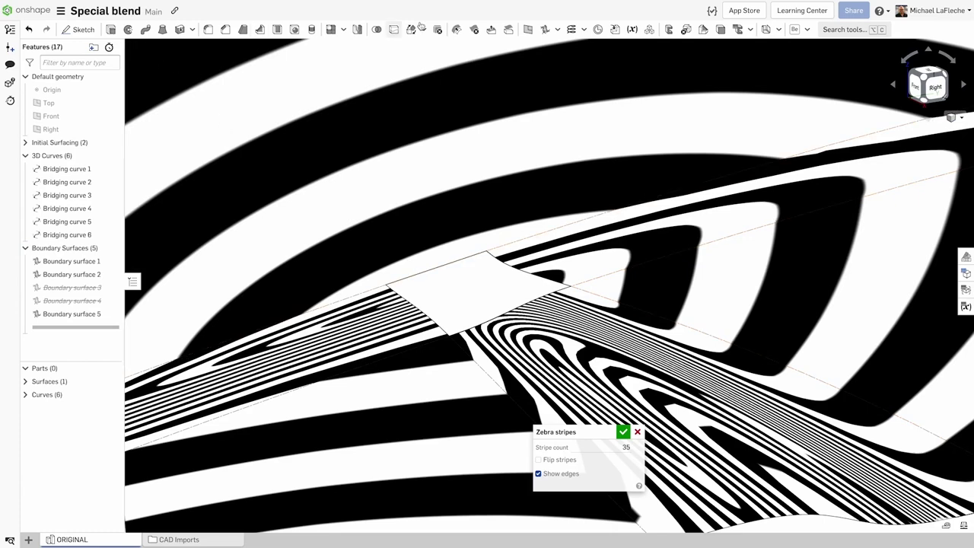
Start a boundary surface over the small opening, with its two bridging side edges as U profiles and its upper and lower edges as V profiles
click(545, 29)
click(397, 287)
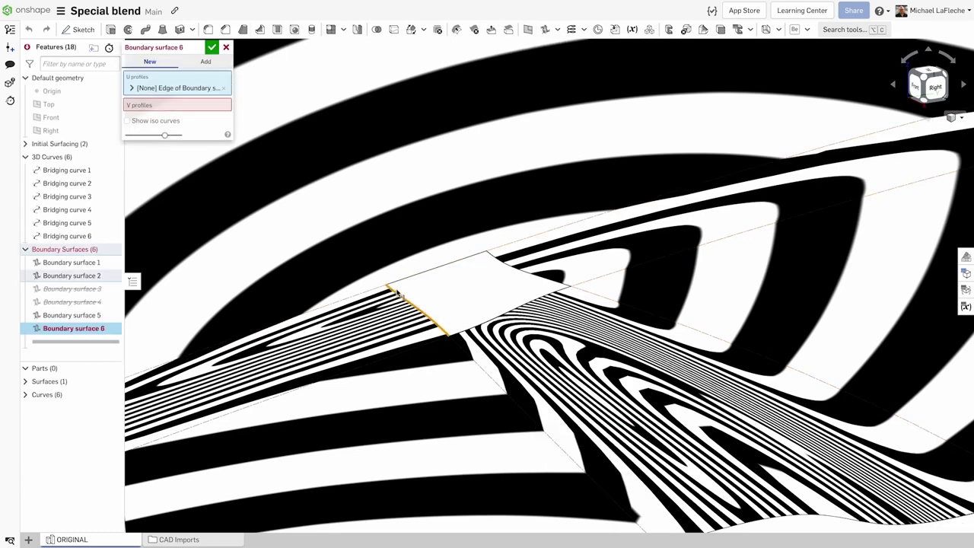
click(514, 265)
click(469, 314)
click(472, 326)
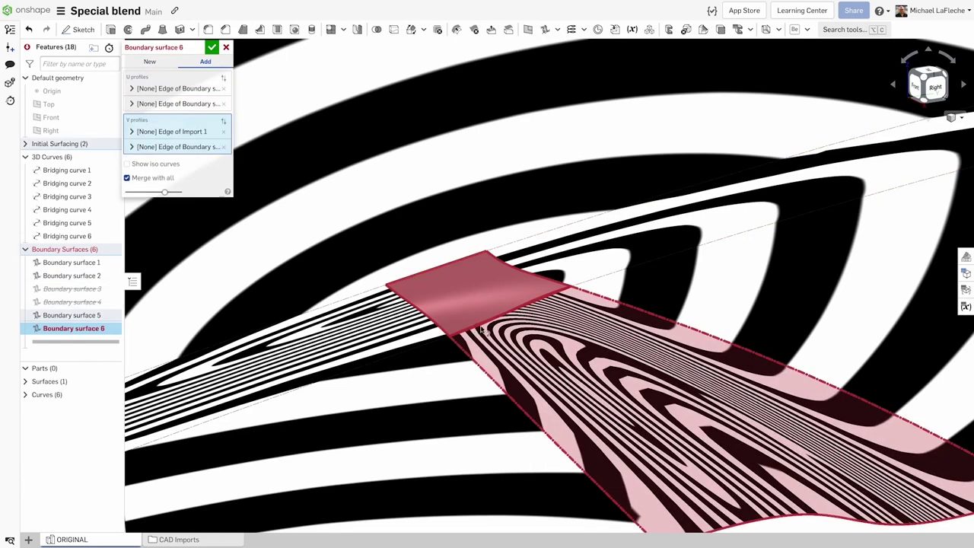
Set the V profile on the edge of Boundary surface 5 to Match tangent
click(183, 147)
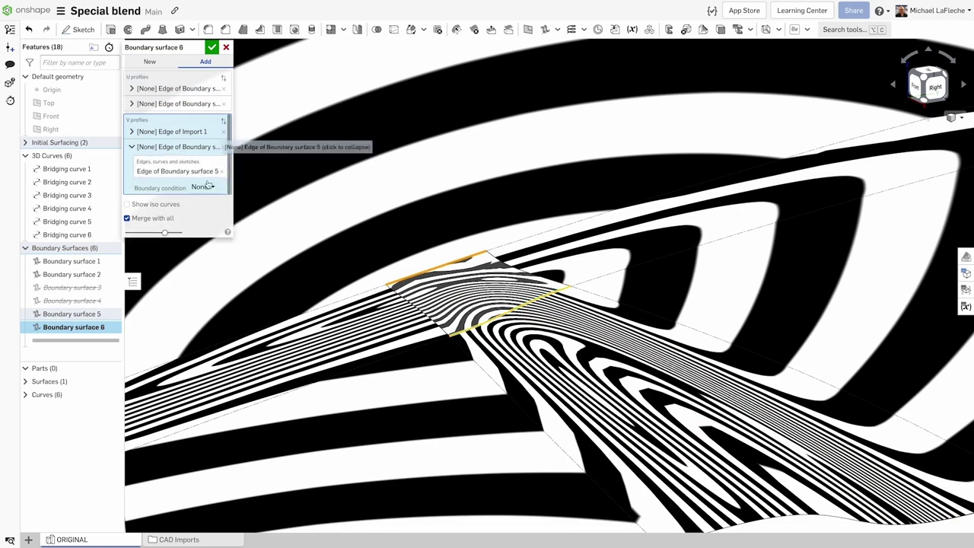
click(203, 188)
click(214, 243)
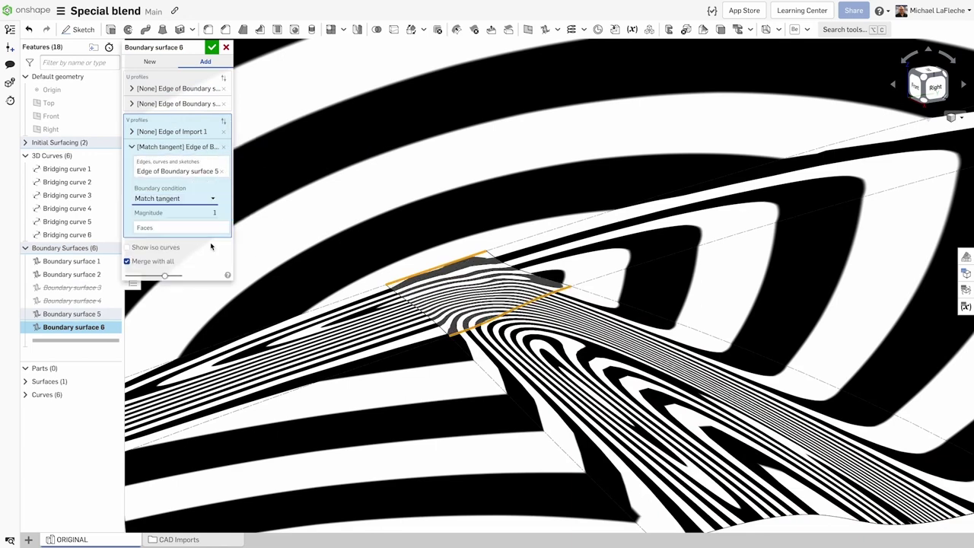
Set the U profile on the edge of Boundary surface 2 to Match tangent and expand the second U profile's settings
click(178, 87)
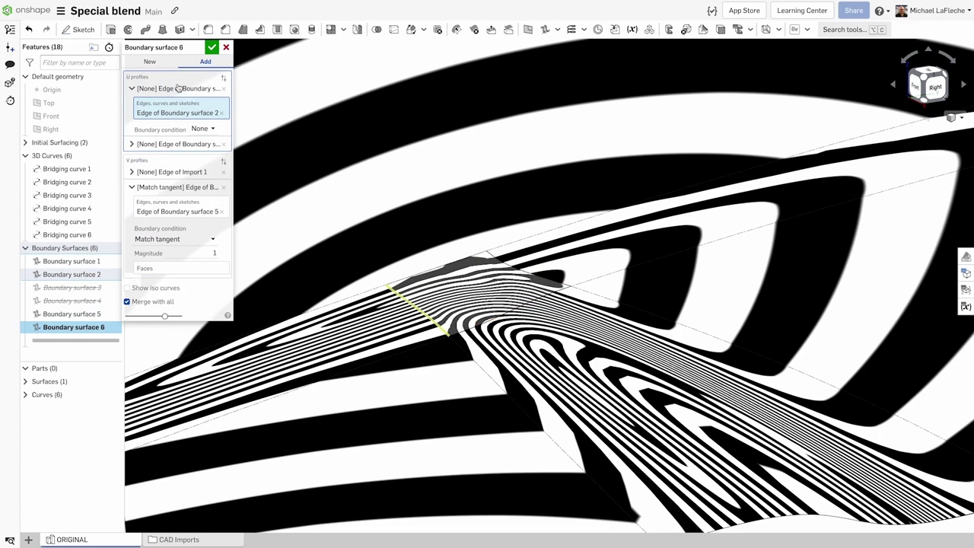
click(198, 130)
click(205, 169)
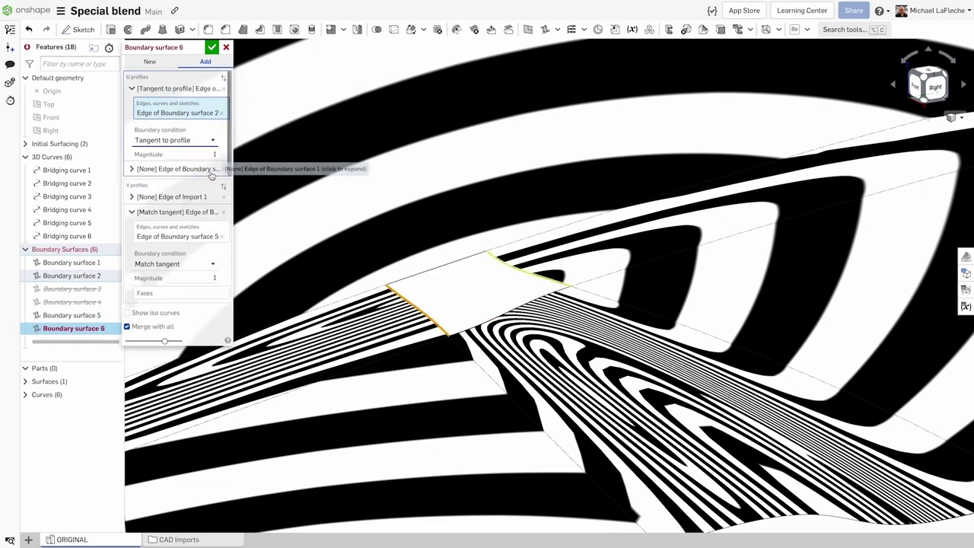
click(212, 171)
click(206, 140)
click(168, 193)
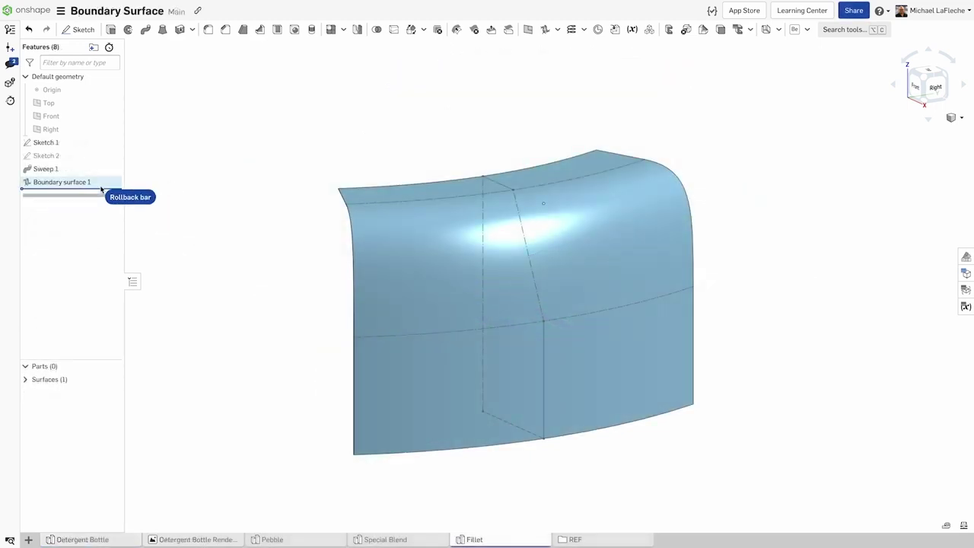
Roll back before Boundary surface 1 and start a boundary surface with the upper strip's two front edges and the lower wall's top edge as U profiles
drag(103, 181, 99, 175)
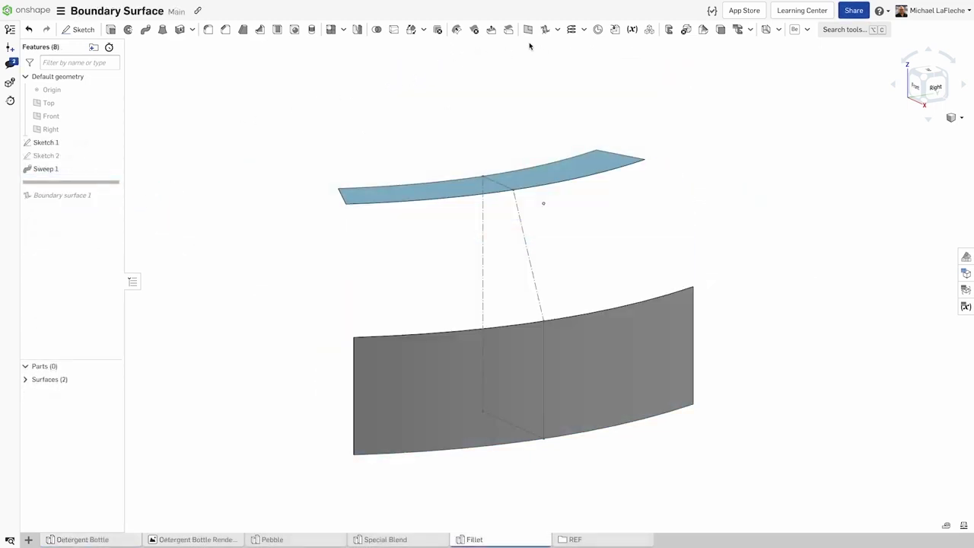
click(545, 29)
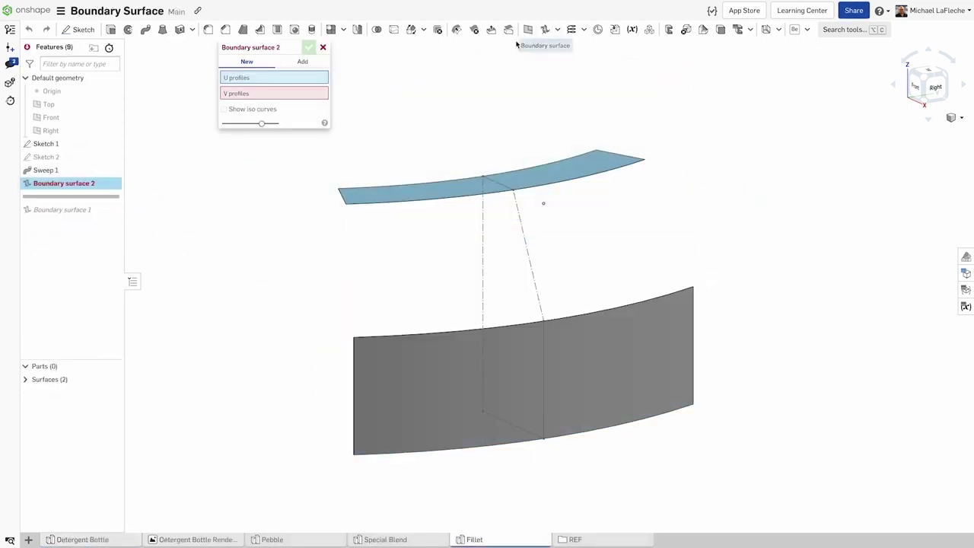
click(377, 208)
click(277, 89)
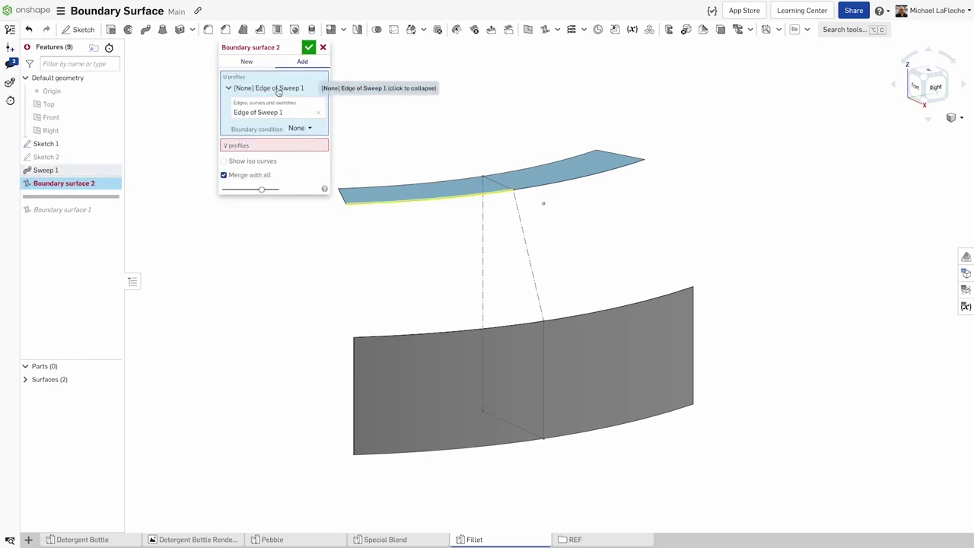
click(537, 189)
click(318, 88)
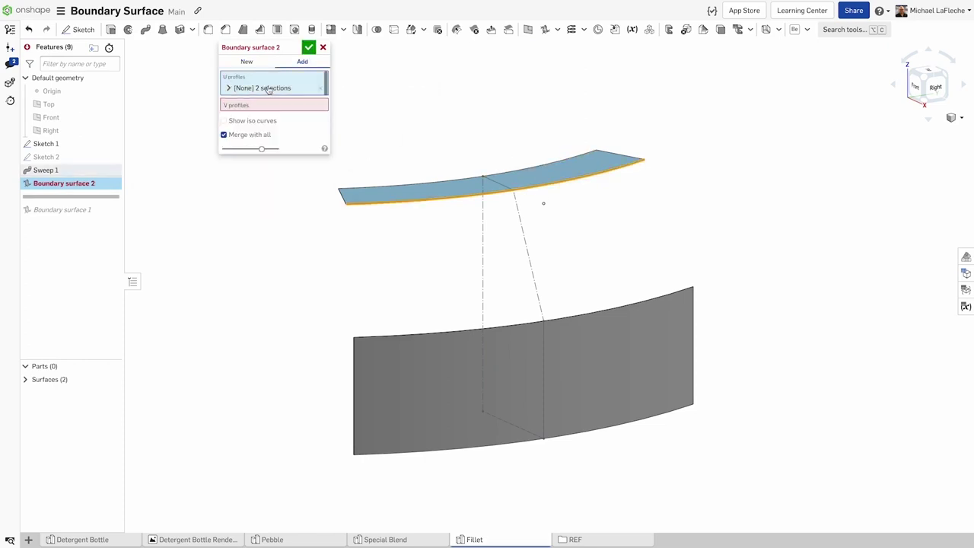
click(374, 342)
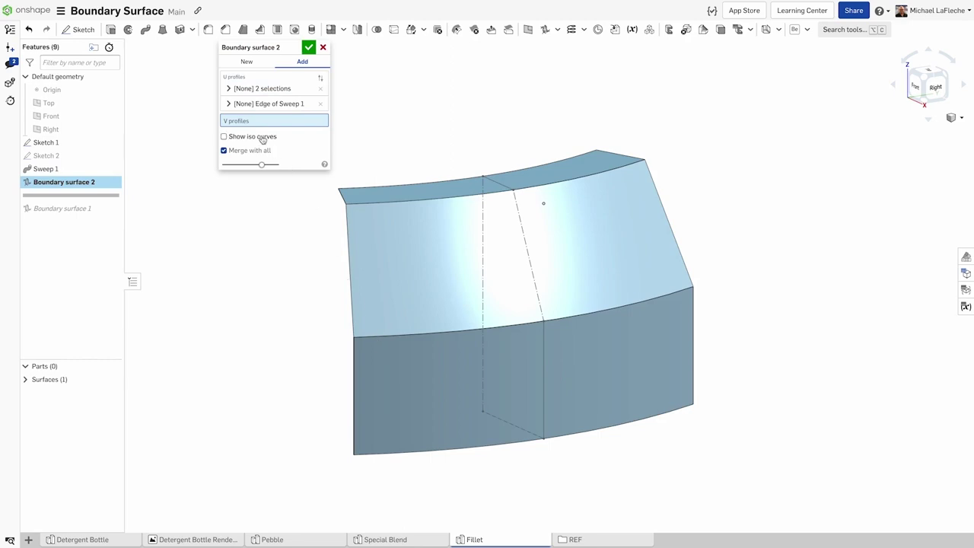
Set the boundary condition of both U profiles, the lower wall edge and the upper strip edges, to Match tangent
click(264, 105)
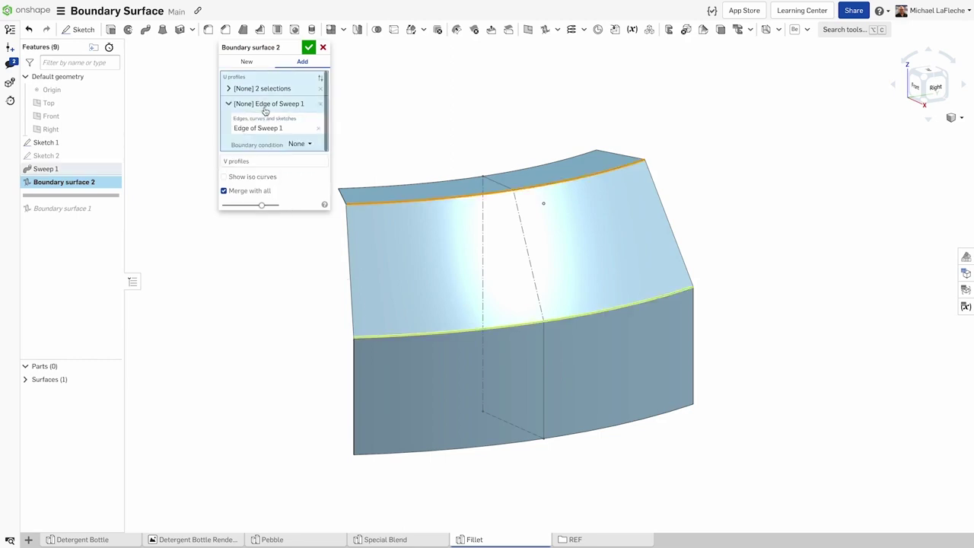
click(308, 145)
click(313, 200)
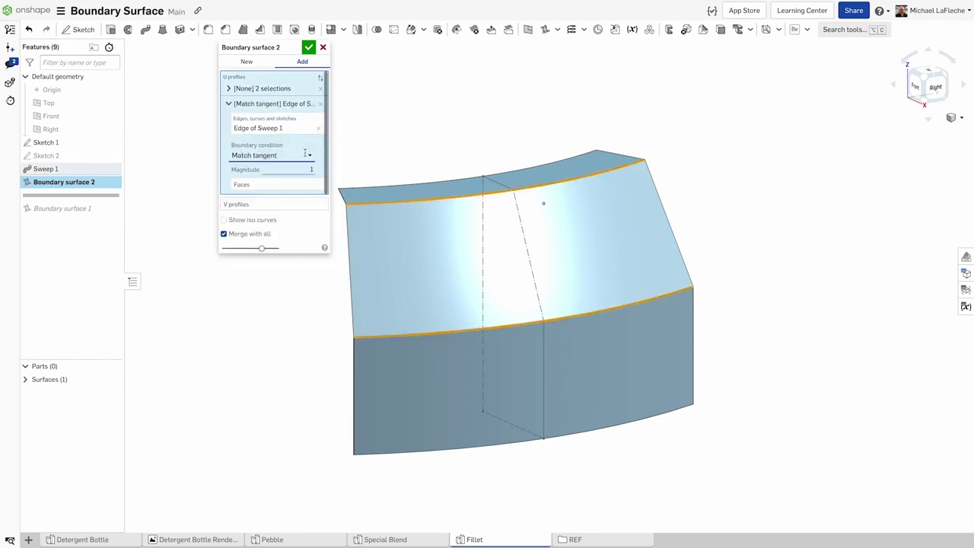
click(278, 90)
click(299, 140)
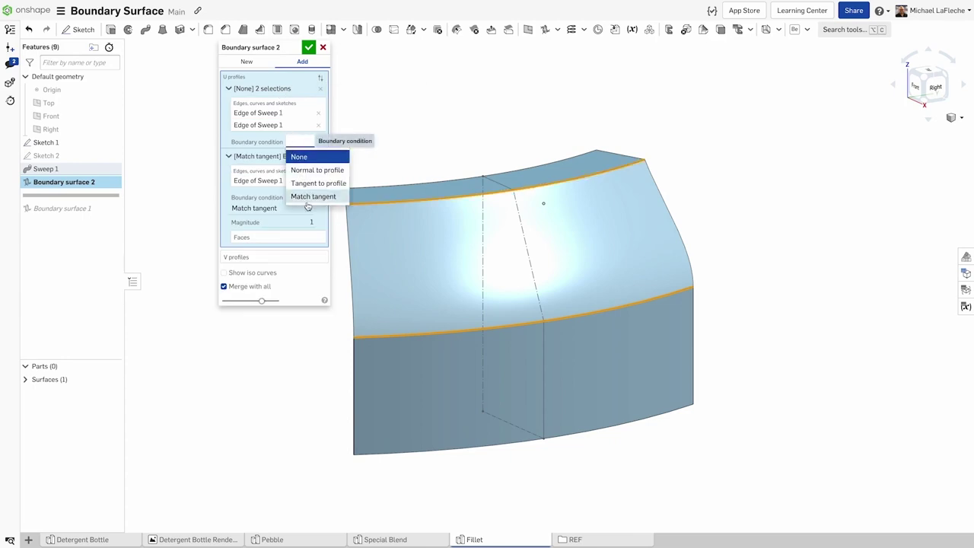
click(310, 201)
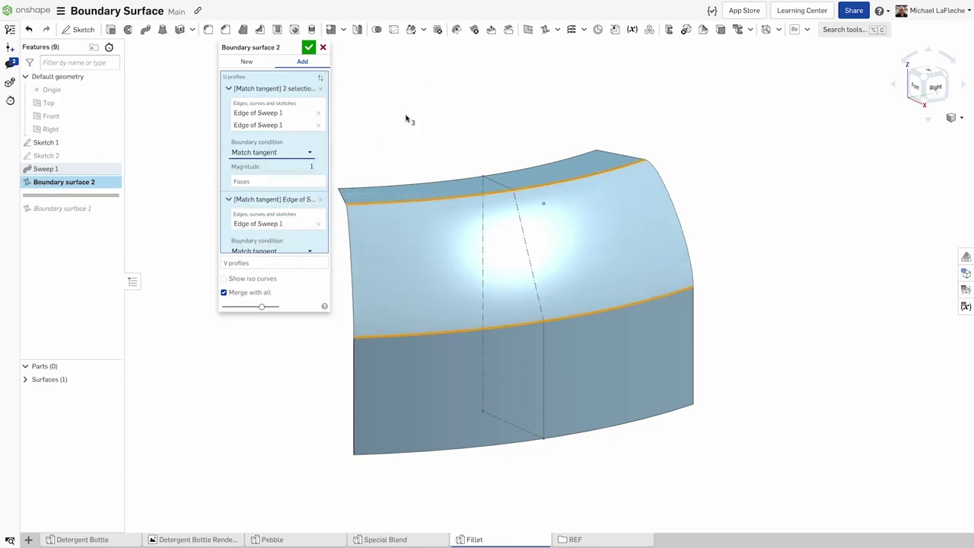
Display zebra stripes on the previewed surface and inspect the continuity across its edges
click(955, 118)
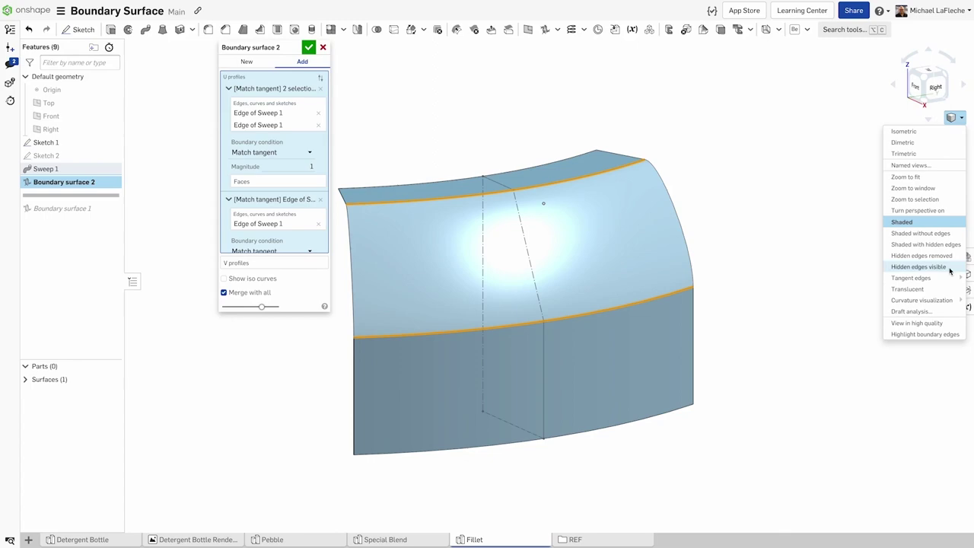
mouse_move(945, 301)
click(845, 312)
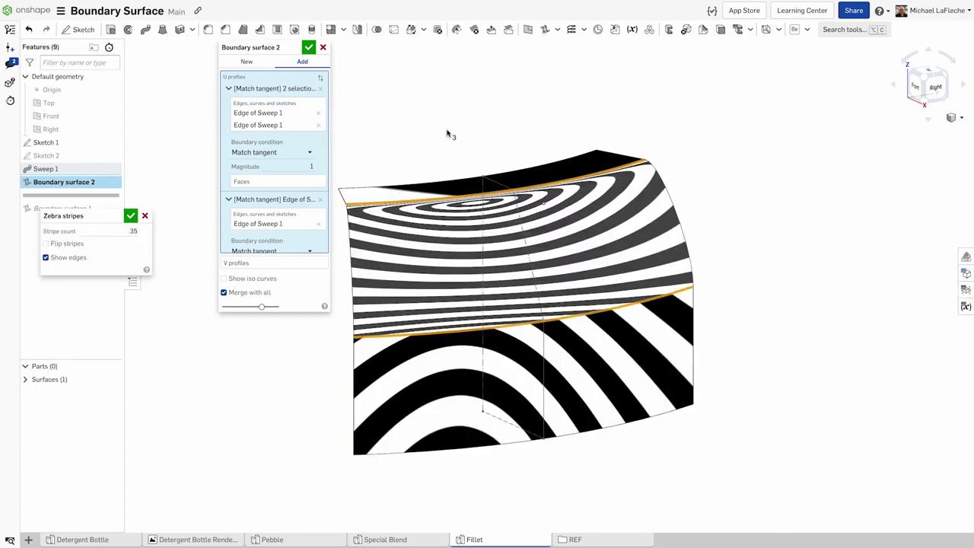
right_drag(448, 134, 457, 145)
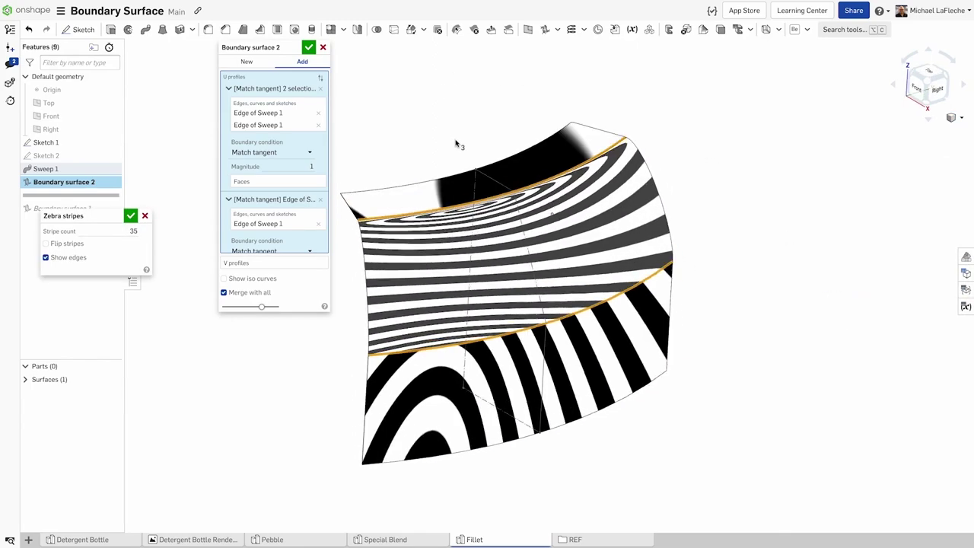
Set the tangency magnitude to 3 on the upper profile and 2 on the lower profile, and accept the boundary surface
double_click(288, 166)
text(3)
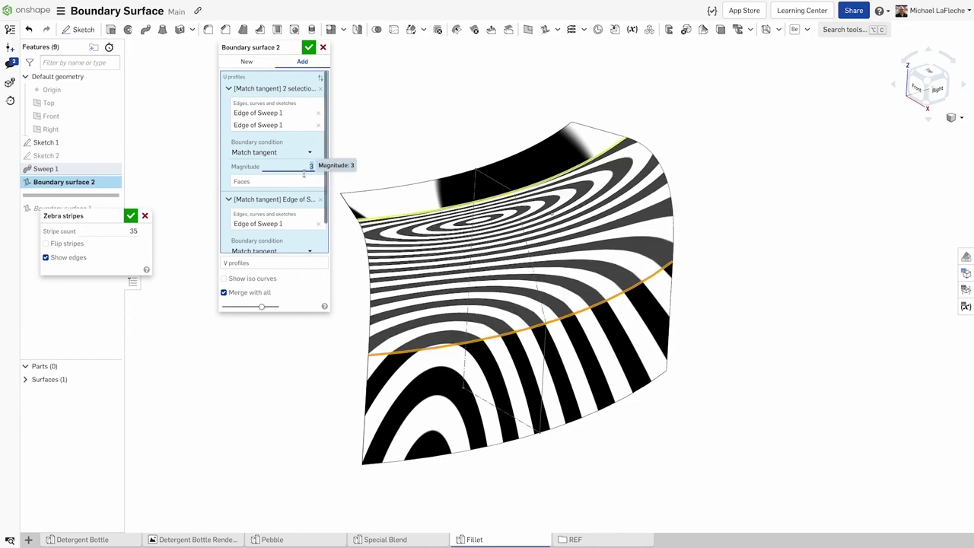
scroll(297, 198, down, 1)
text(2)
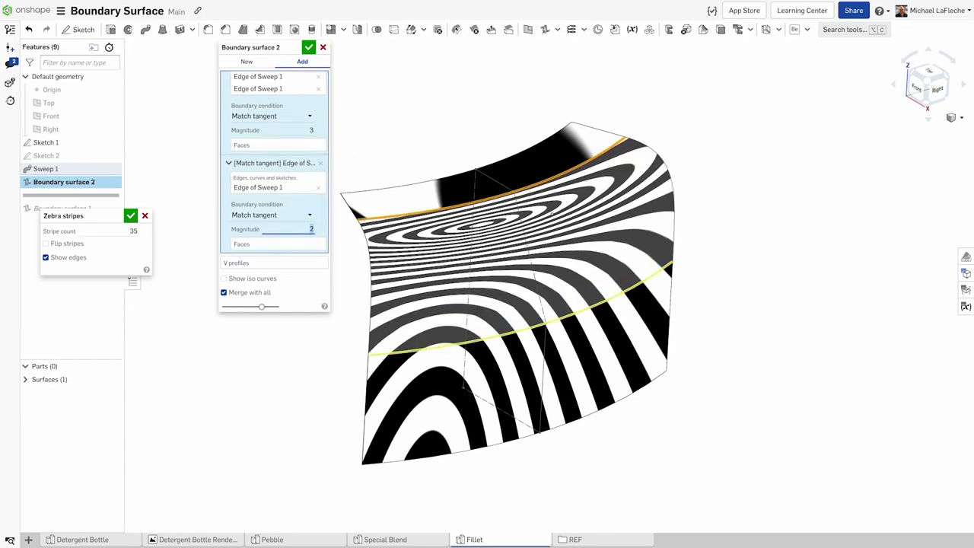
right_drag(687, 218, 761, 207)
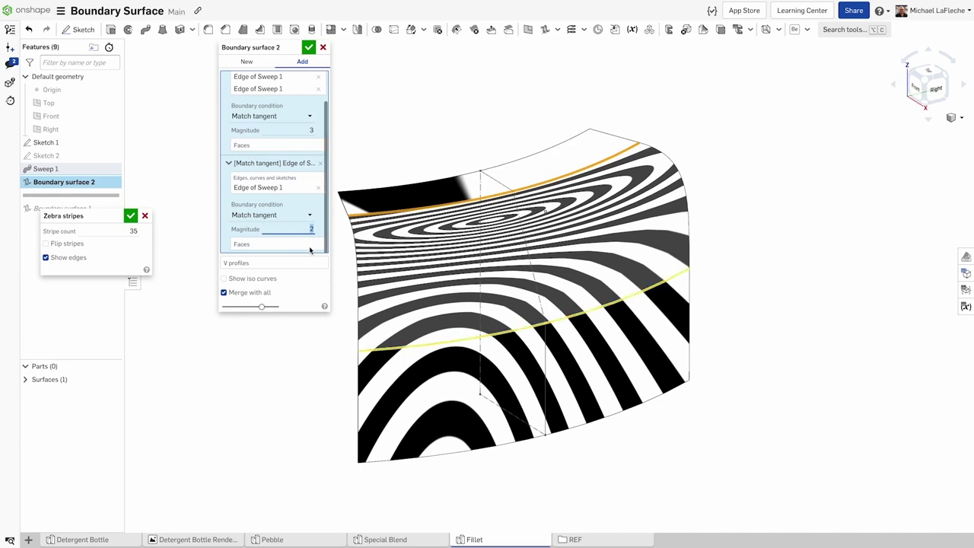
click(308, 48)
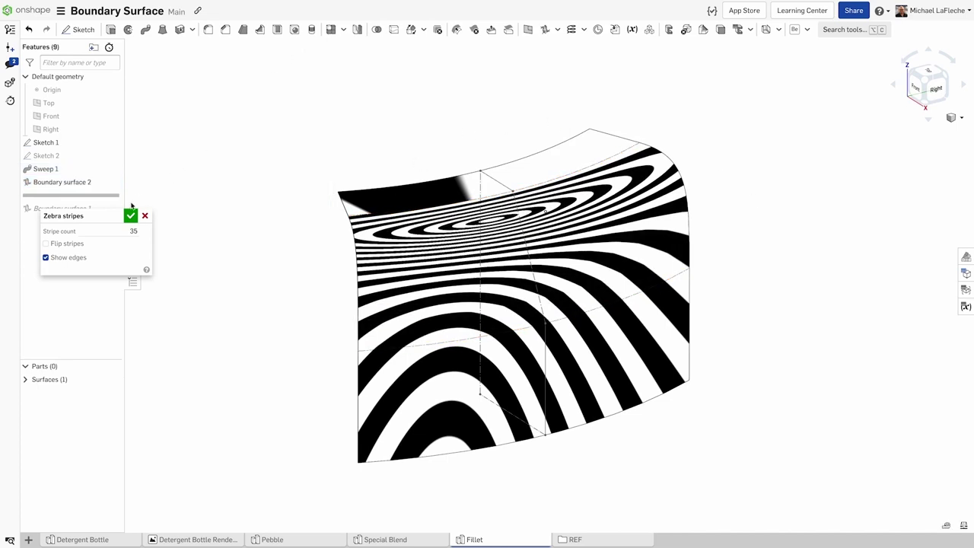
Close the zebra stripe settings and display a curvature color map on the surfaces
click(132, 216)
click(957, 118)
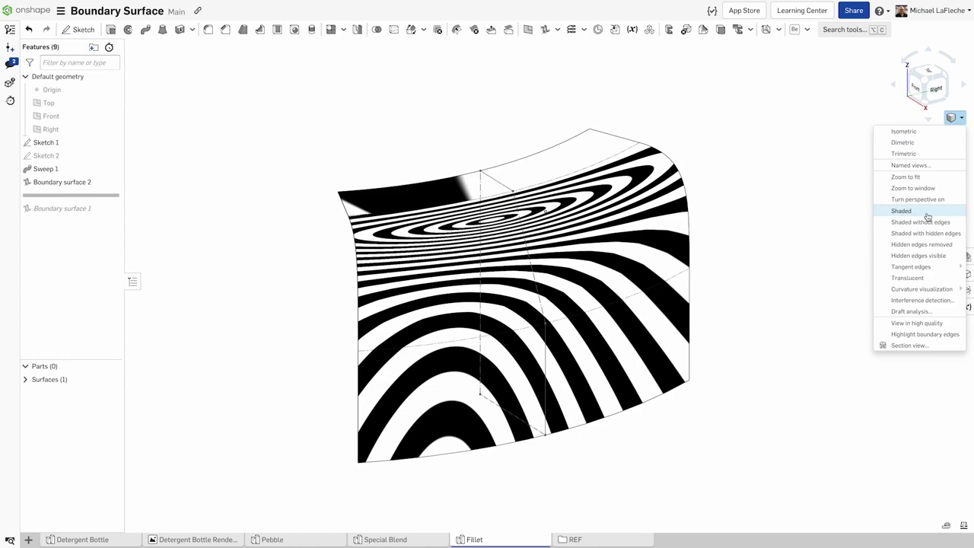
mouse_move(921, 289)
click(838, 299)
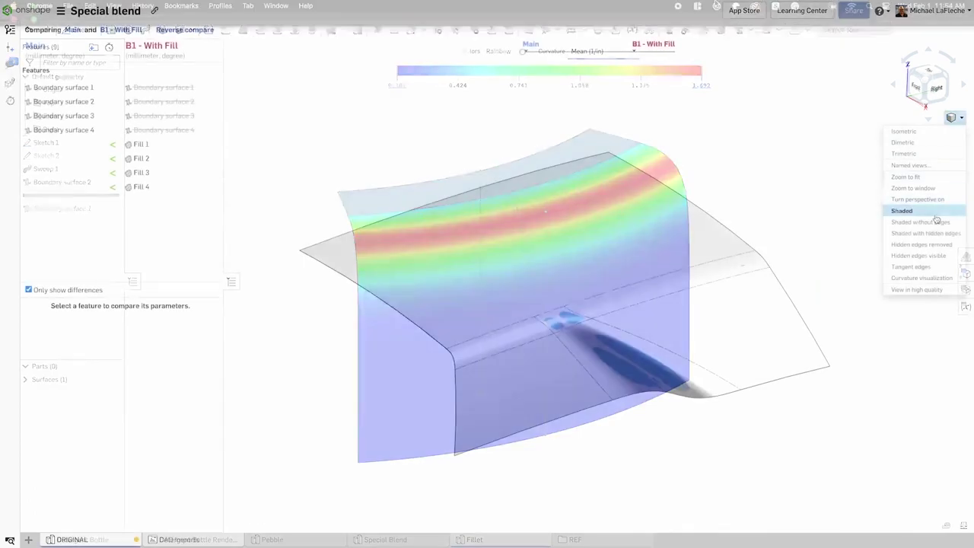
Display zebra stripes on the compared blend surfaces and examine their continuity while switching between the Main and B1 - With Fill versions
mouse_move(924, 280)
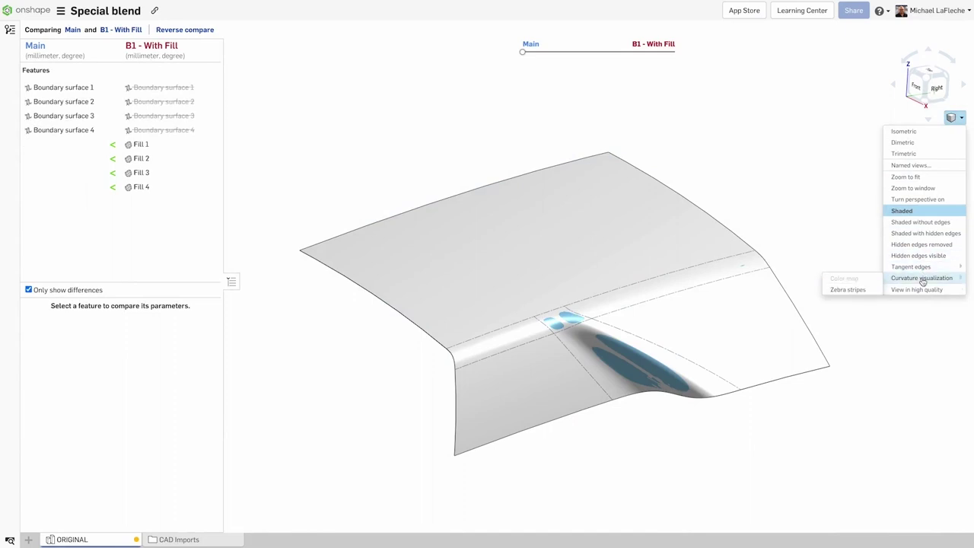
click(850, 290)
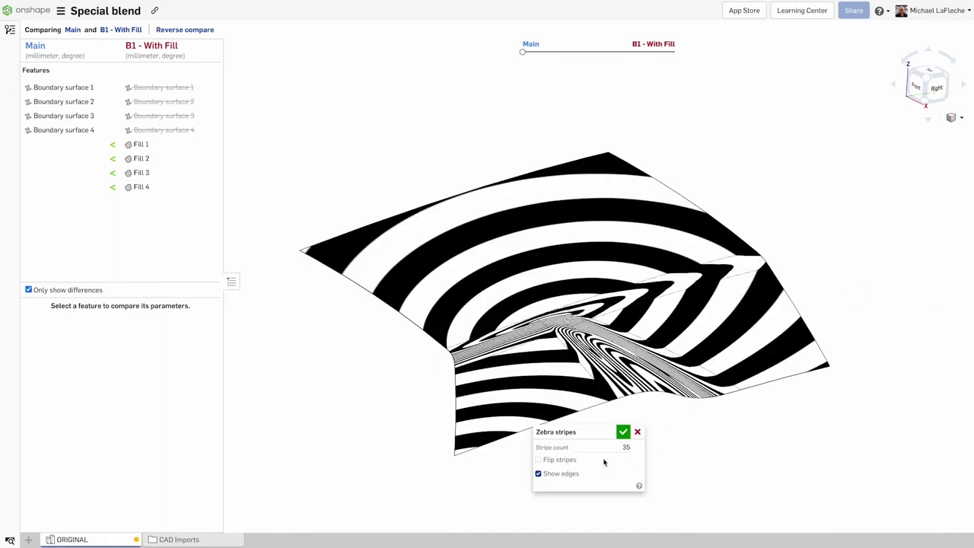
scroll(571, 321, down, 5)
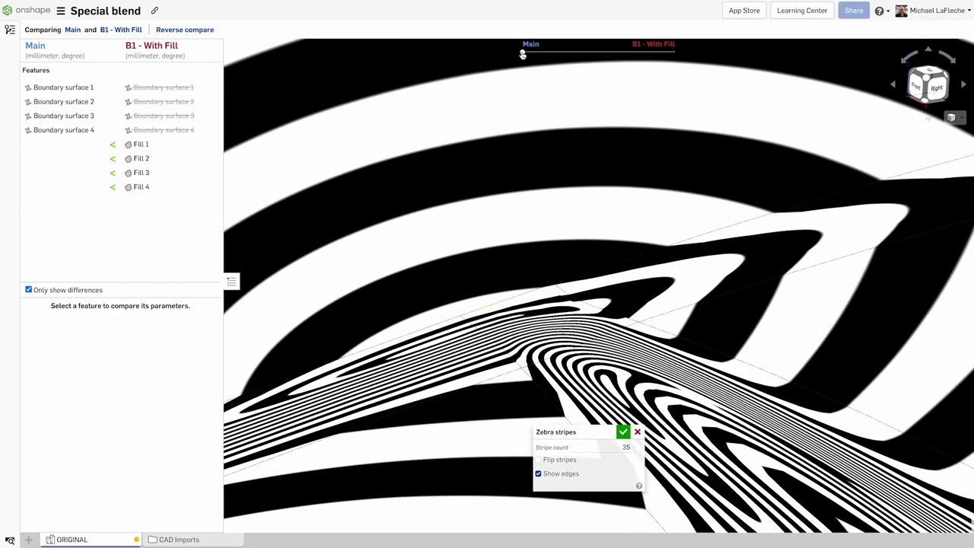
drag(524, 55, 675, 52)
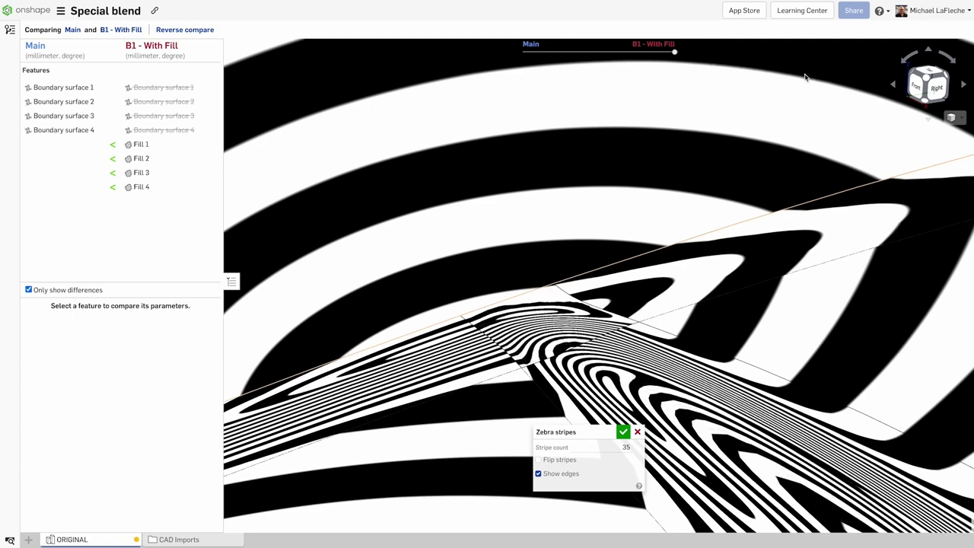
drag(675, 52, 493, 76)
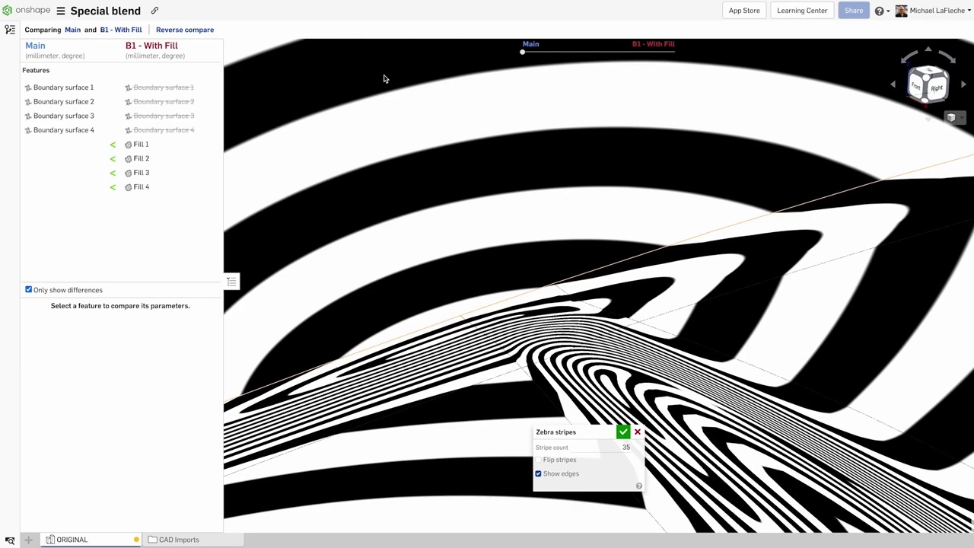
click(625, 432)
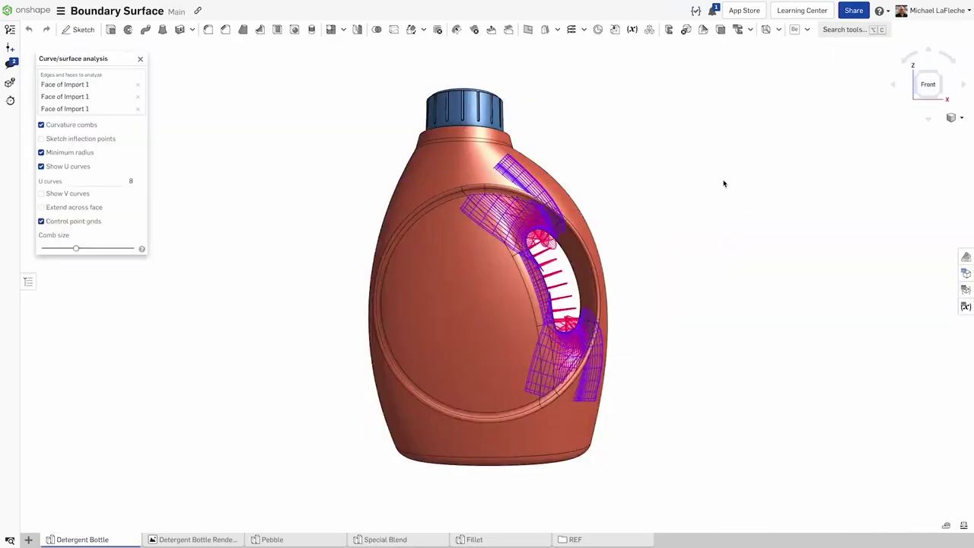
Examine the curvature combs and control point grids on the detergent bottle's handle faces from several sides, and open the bottle's render
key(shift+Left)
key(shift+Left)
key(shift+Left)
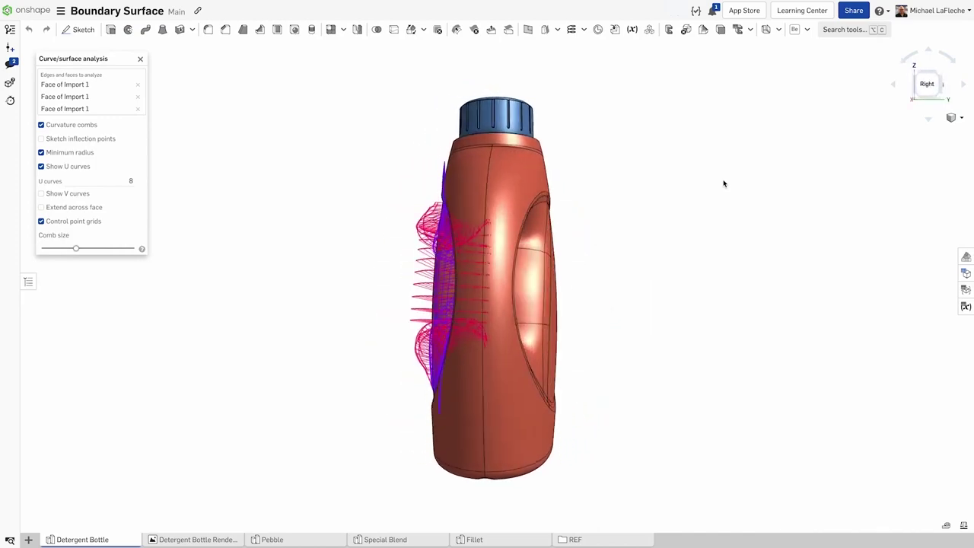
key(shift+Left)
key(shift+Left)
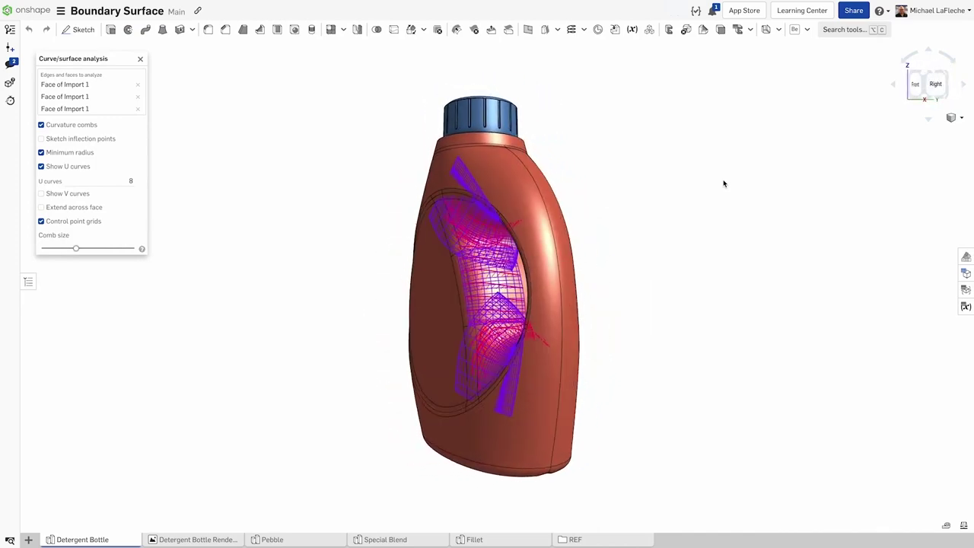
click(202, 539)
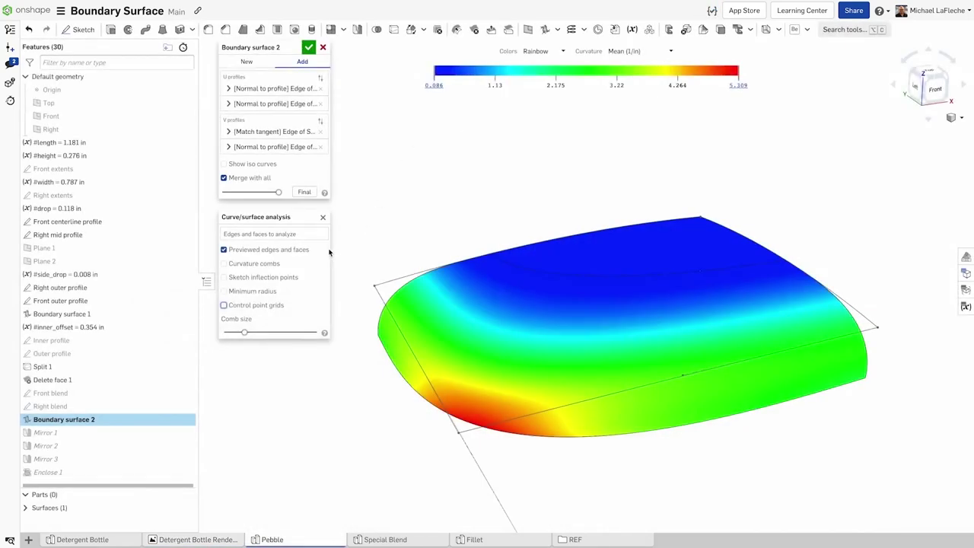
Show the previewed pebble surface's control point grid and set the Match tangent V profile's magnitude to 2, followed by 3
click(252, 306)
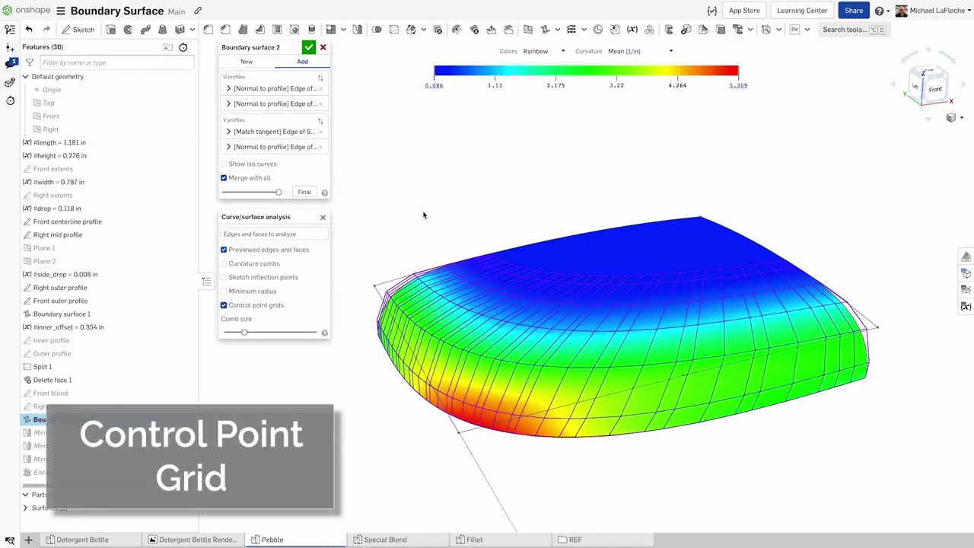
mouse_move(426, 217)
right_down()
mouse_move(425, 188)
mouse_move(425, 221)
right_up()
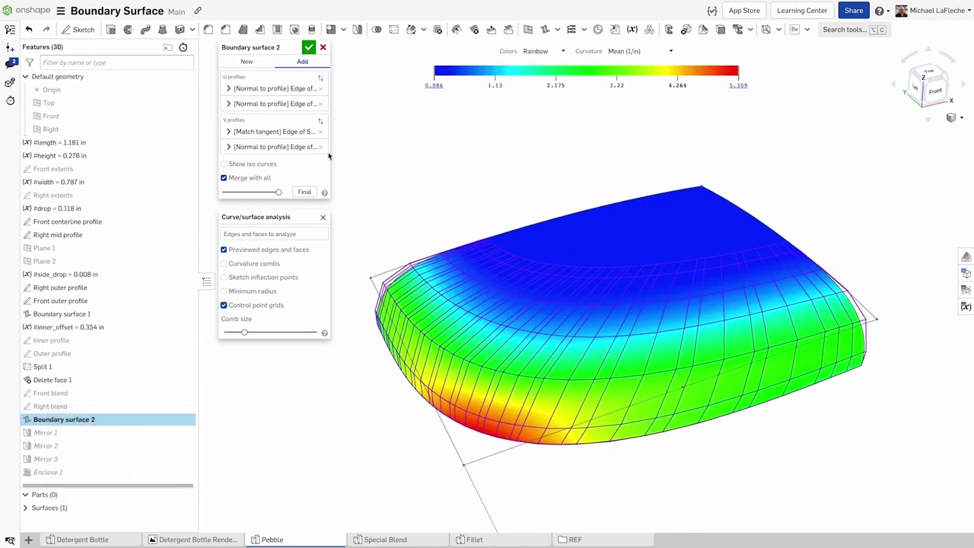
click(270, 132)
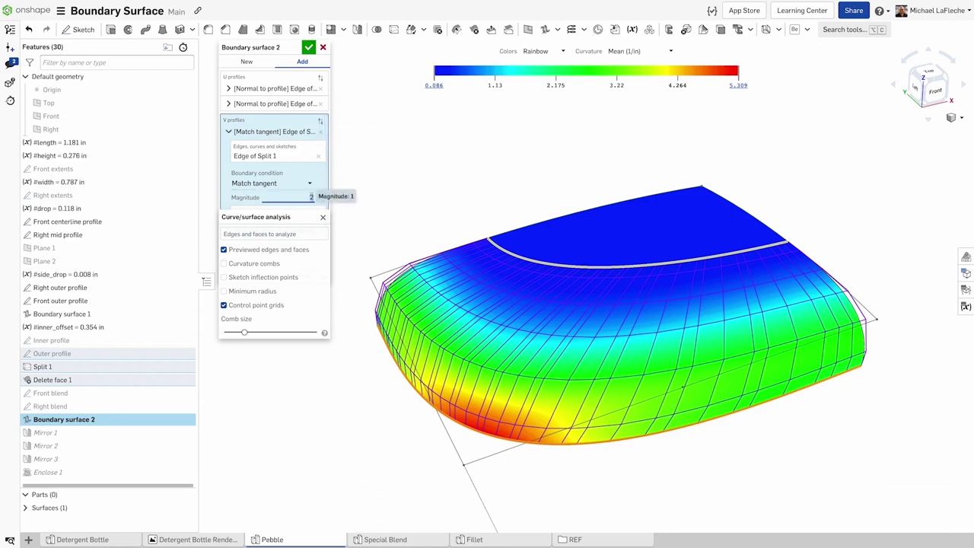
key(Return)
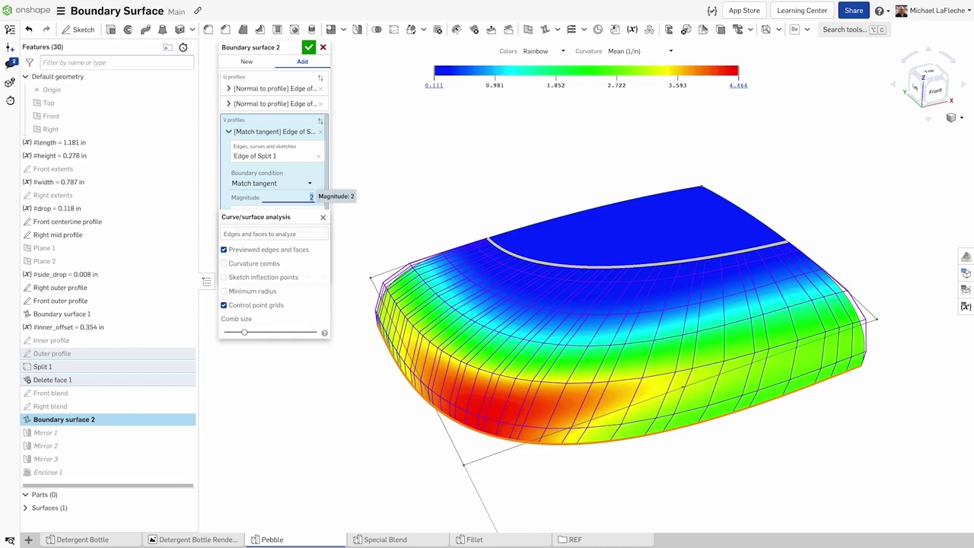
key(Return)
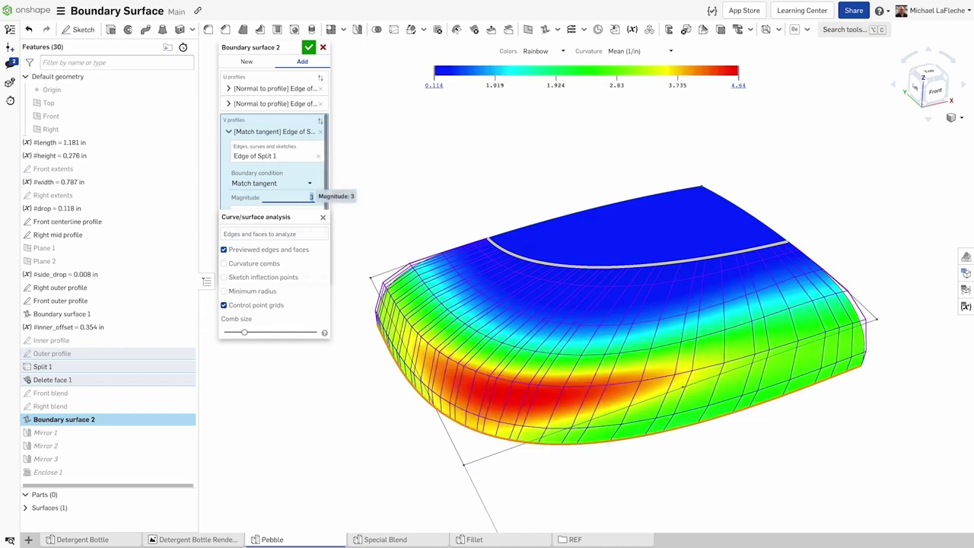
key(shift+1)
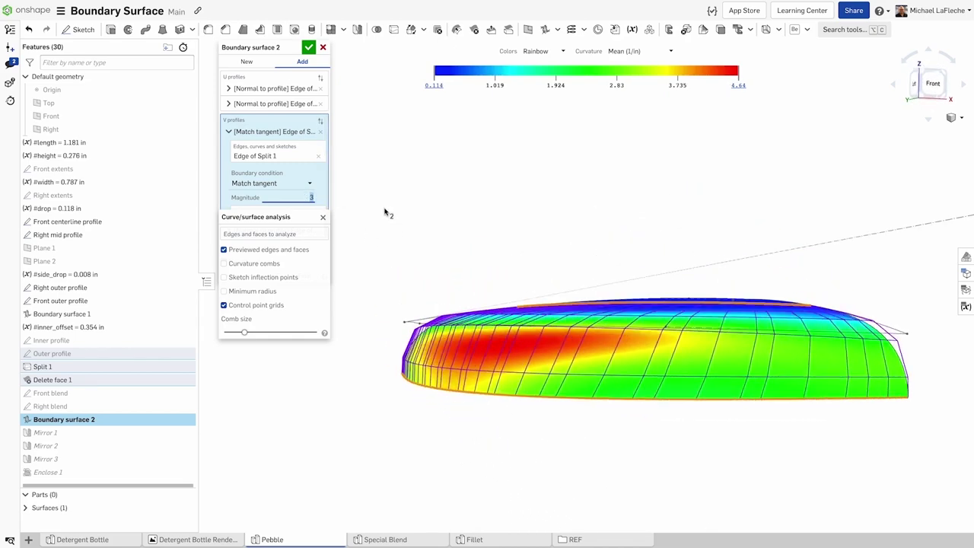
right_drag(366, 214, 375, 218)
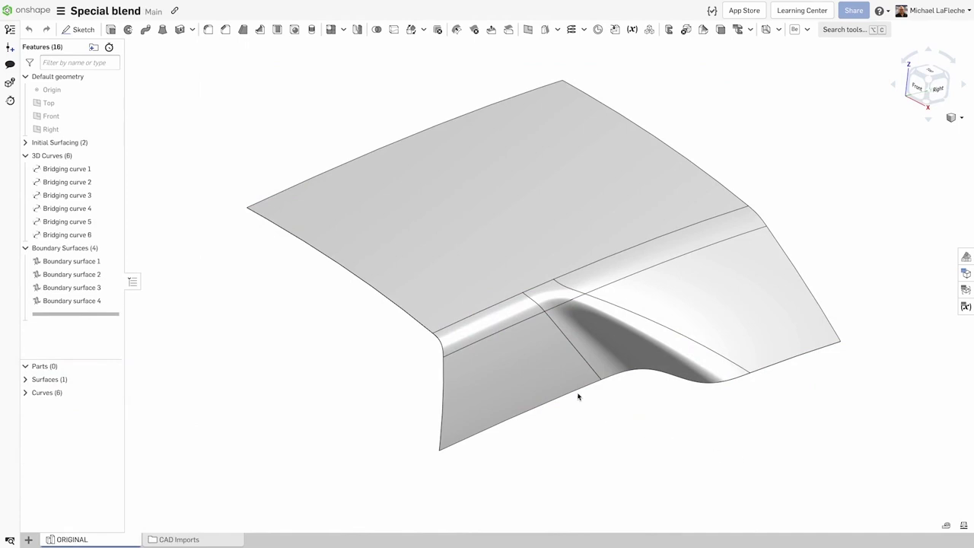
Measure the intersection angle between the front wall's lower edge and the adjoining wavy edge of the blend
click(603, 392)
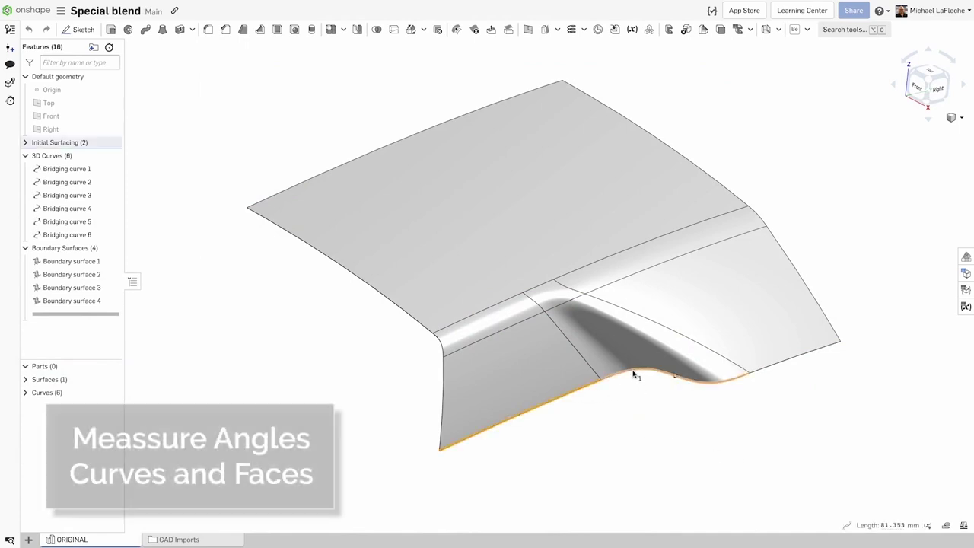
click(636, 375)
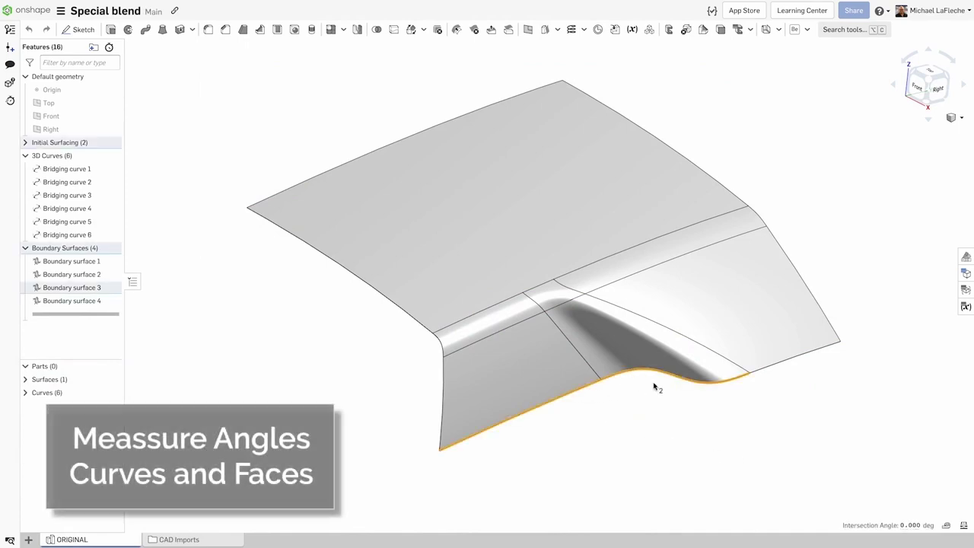
click(947, 526)
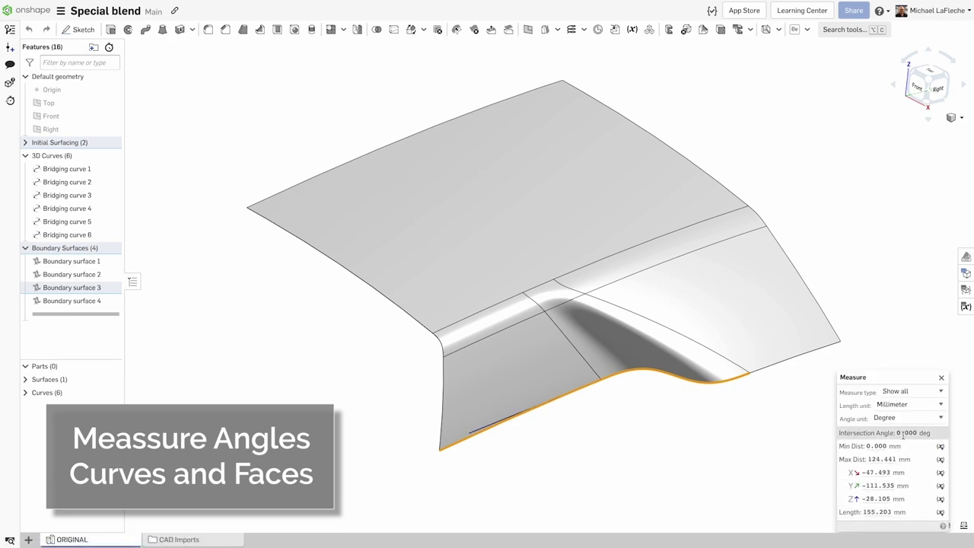
mouse_move(904, 433)
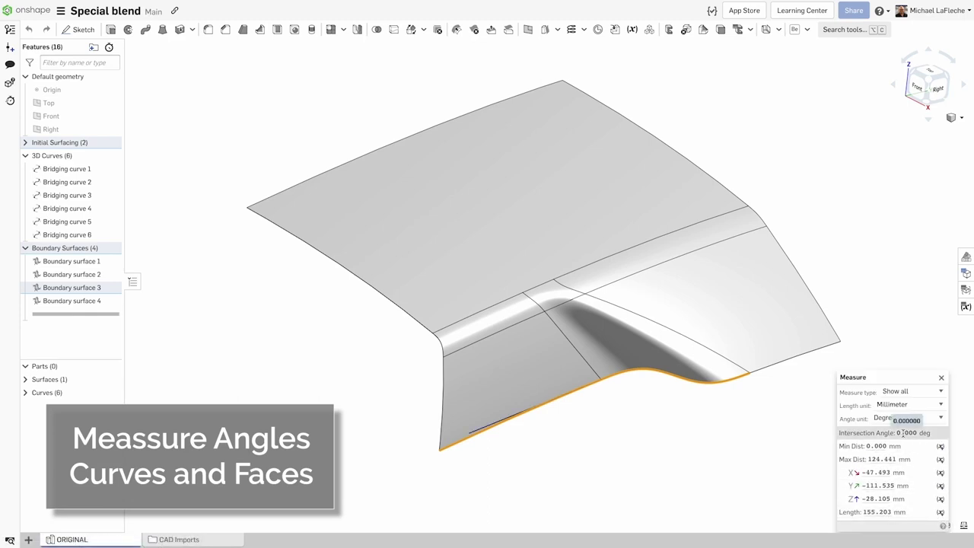
Measure the intersection angle between the slanted seam edge of the front wall and the wavy blend edge
click(635, 402)
click(612, 376)
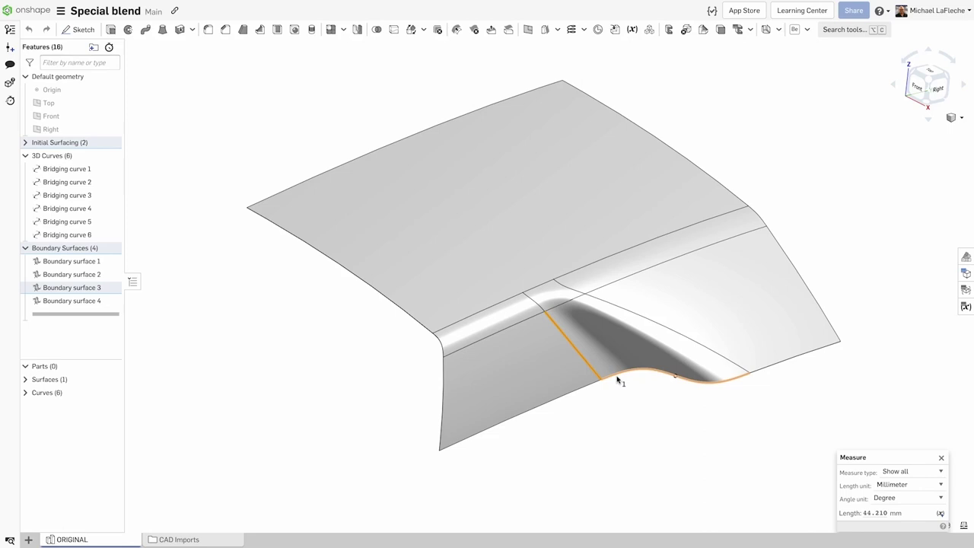
click(617, 379)
mouse_move(907, 431)
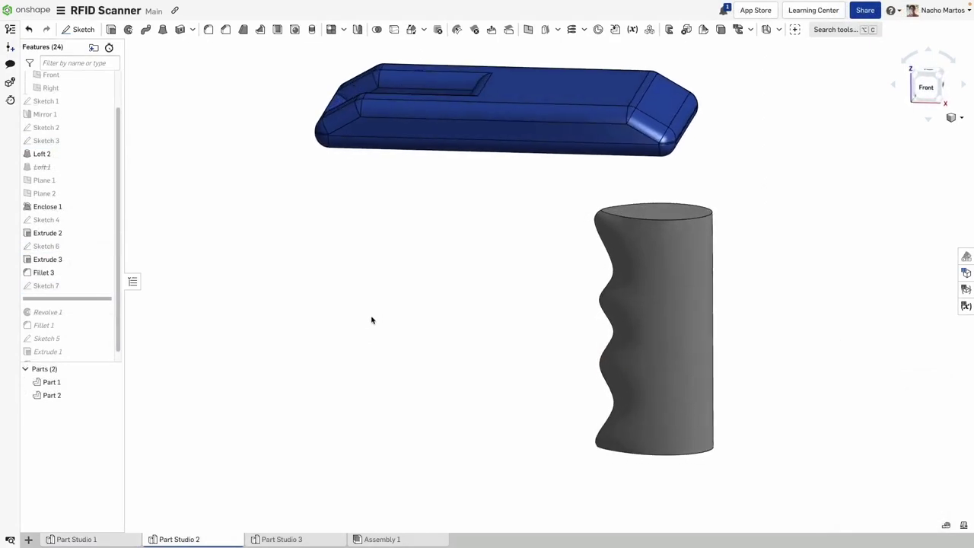
Set up an extrusion of the grey handle's top face with the Up to next end condition
middle_drag(404, 300, 375, 310)
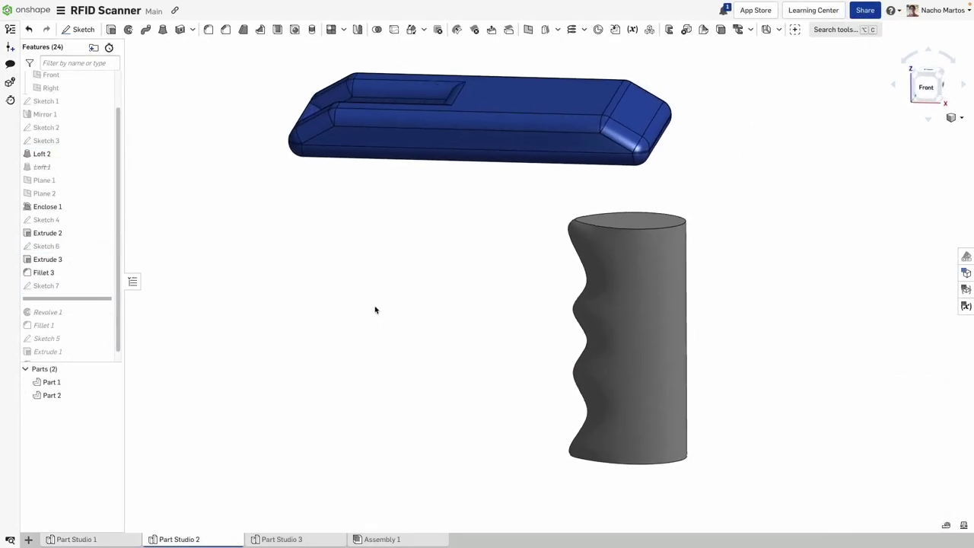
click(111, 29)
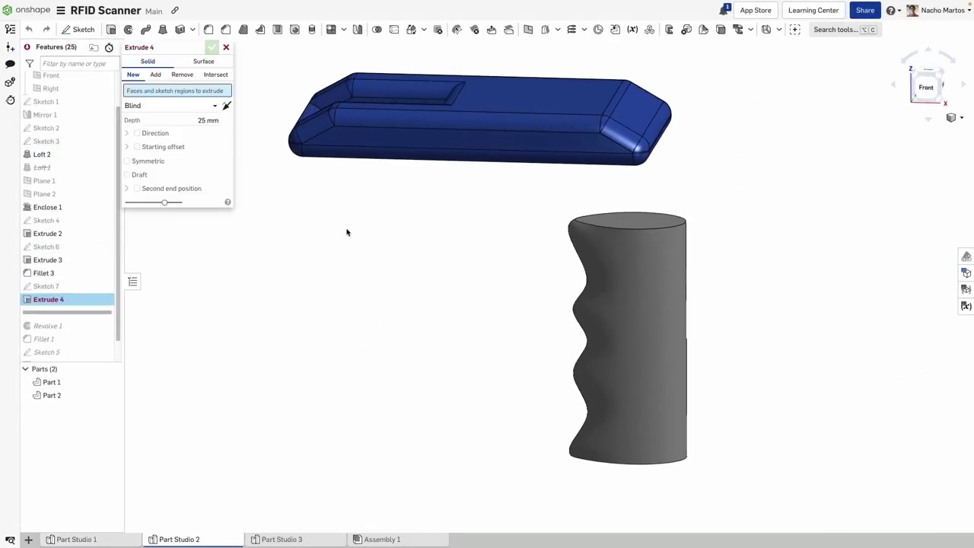
click(621, 220)
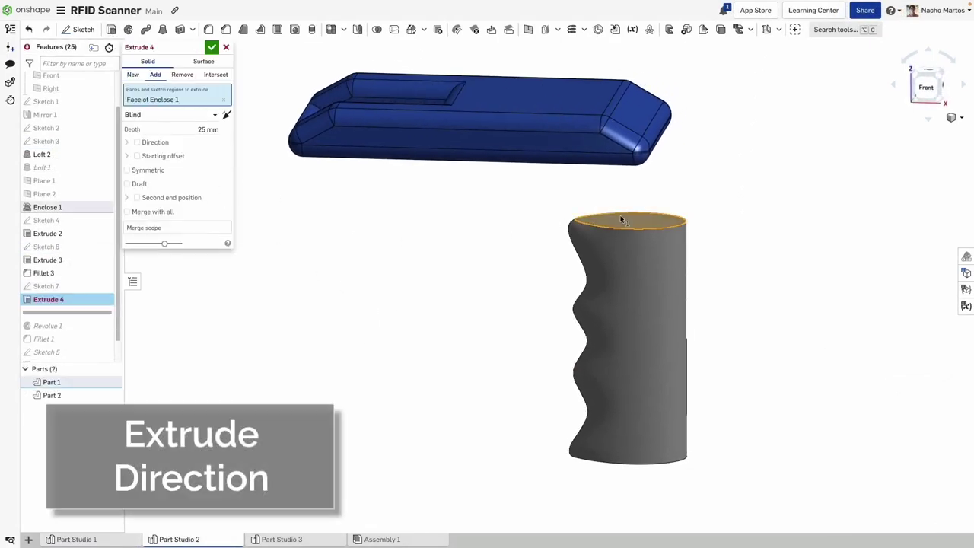
click(196, 119)
click(174, 145)
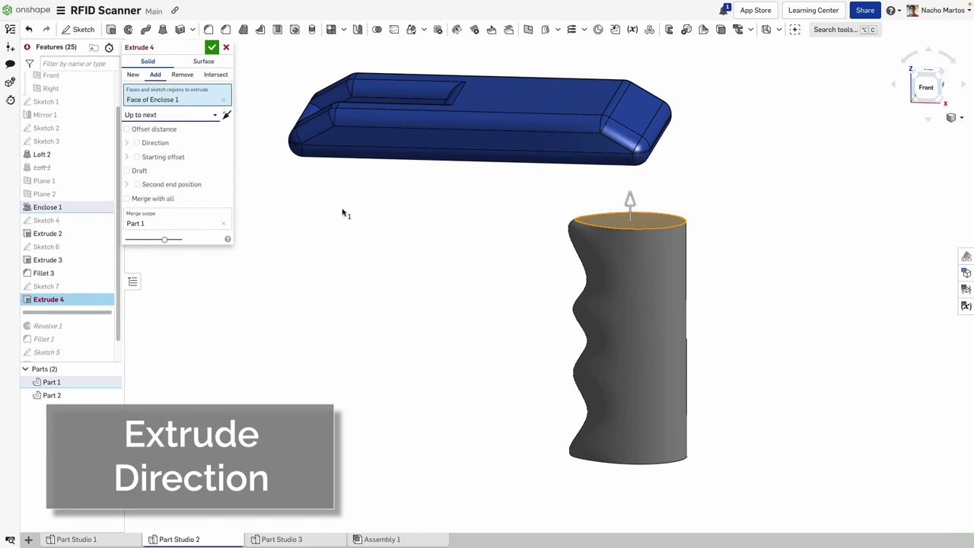
right_drag(373, 237, 373, 233)
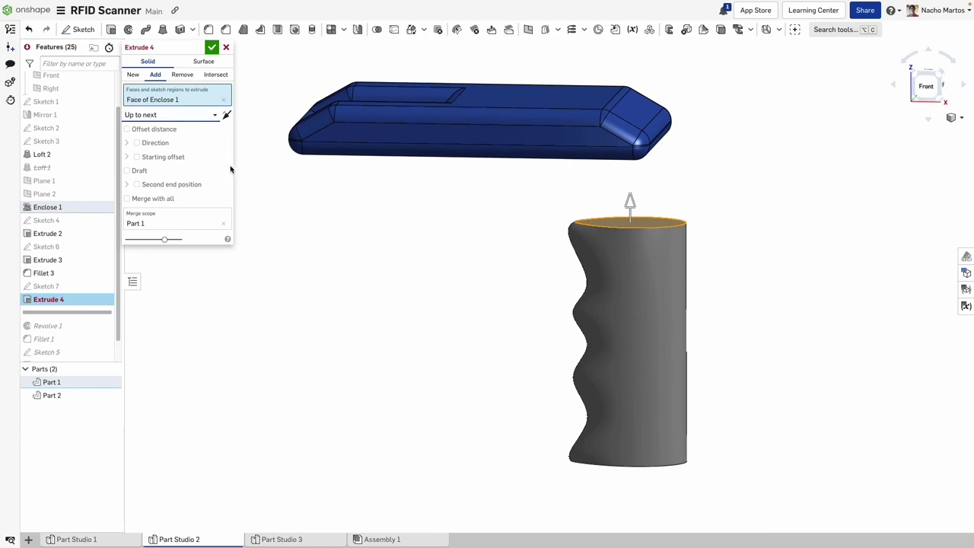
Direct the extrusion along the slanted Sketch 7 line, add it with Merge with all, and accept the feature
click(138, 143)
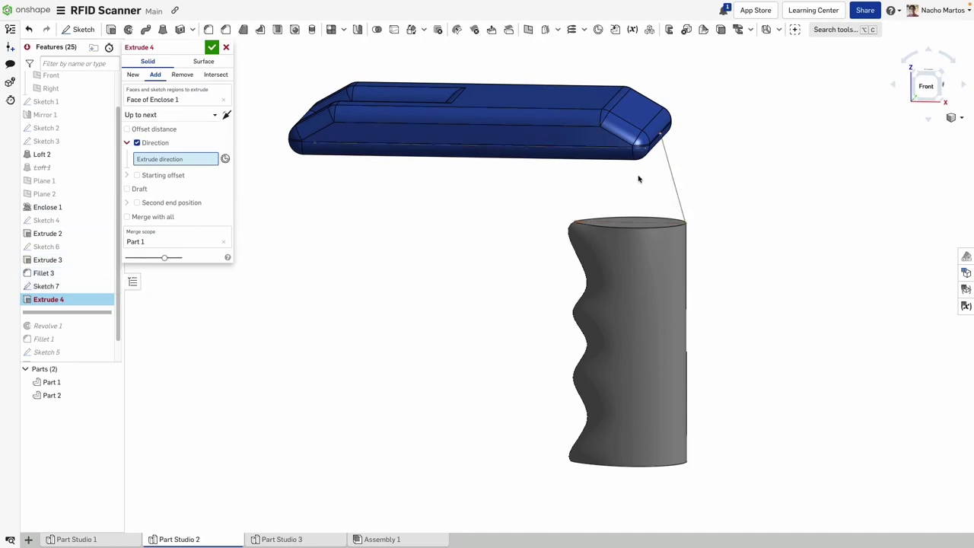
click(671, 177)
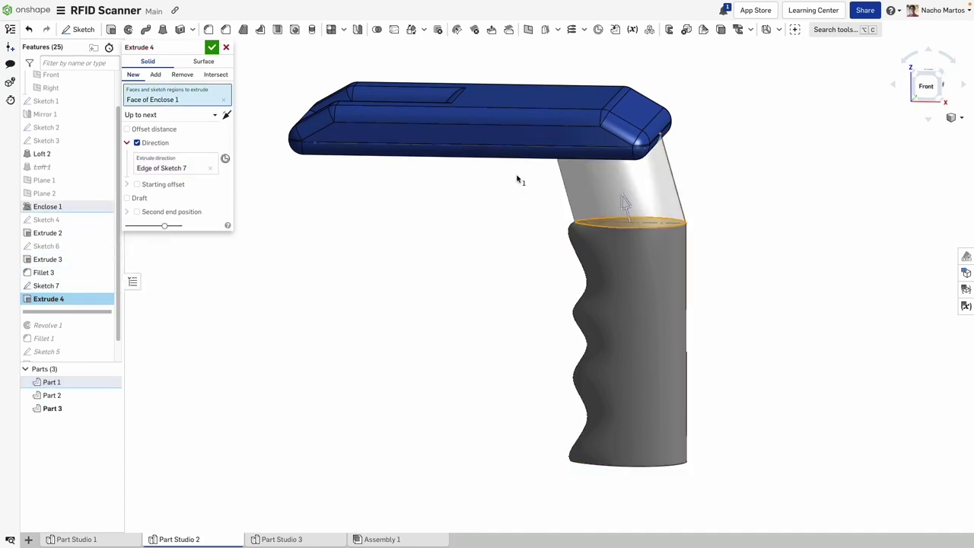
click(155, 75)
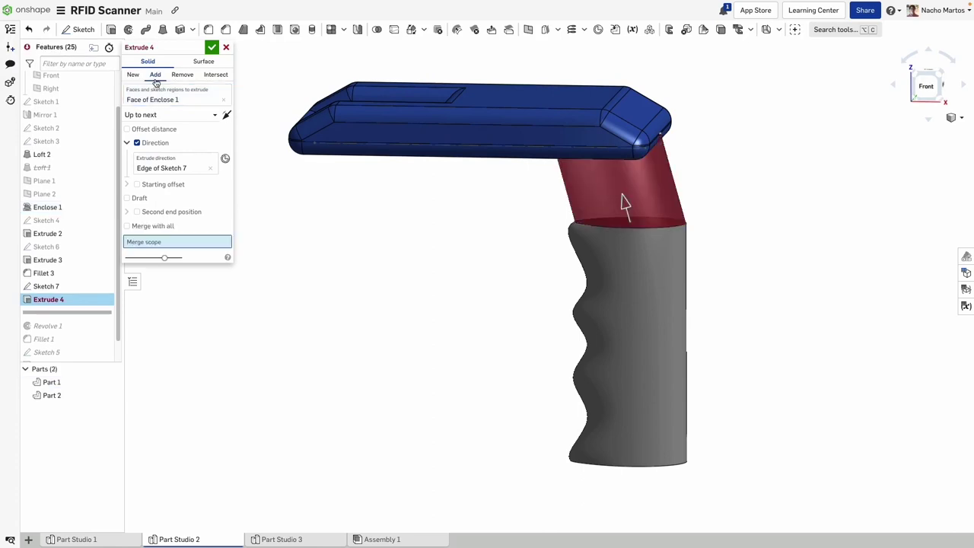
click(155, 227)
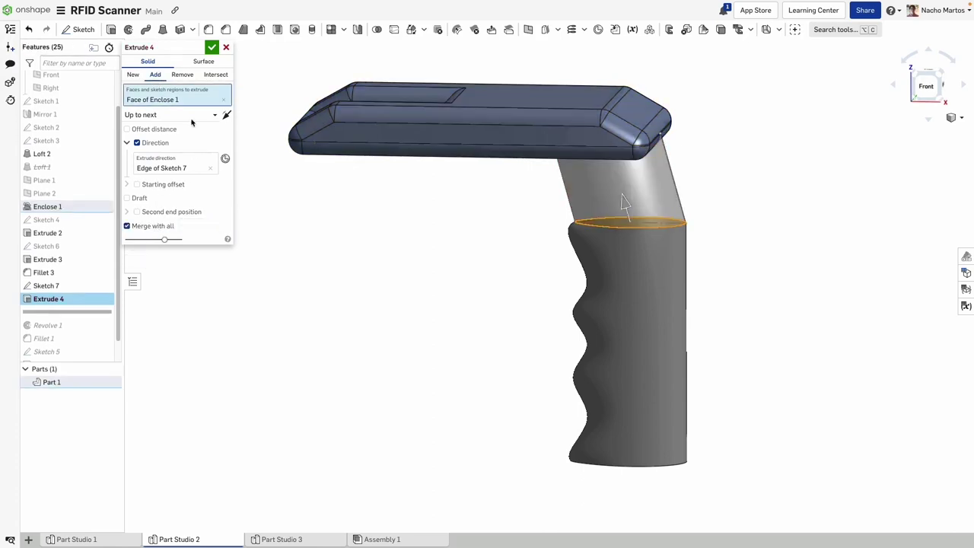
click(212, 47)
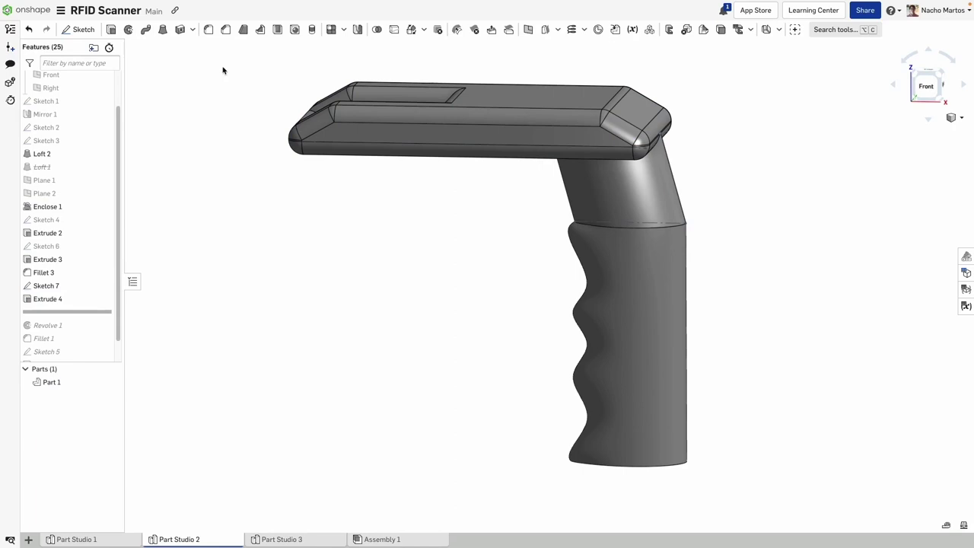
Fillet the handle's upper rim edge and the edge where the angled neck meets the scanner head with a 10 mm radius
click(211, 31)
click(630, 223)
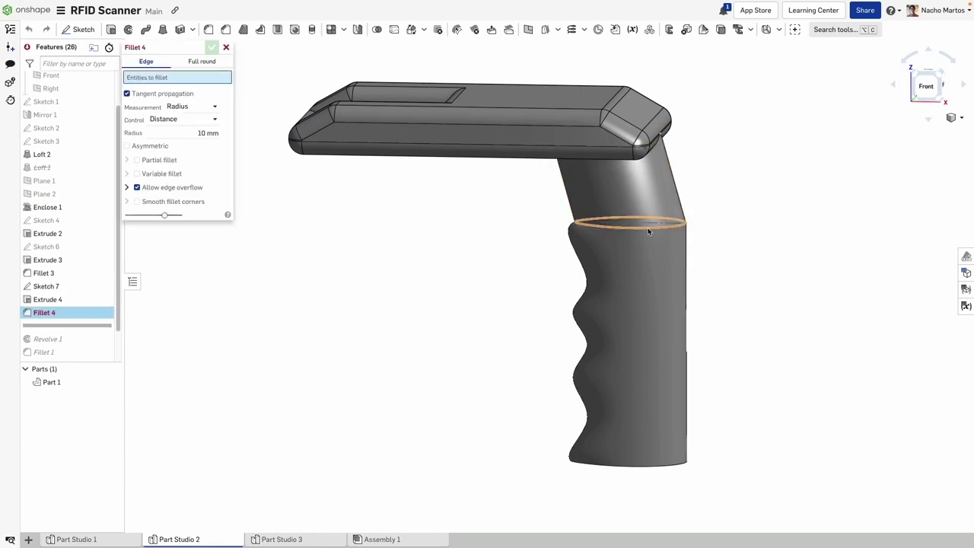
click(660, 143)
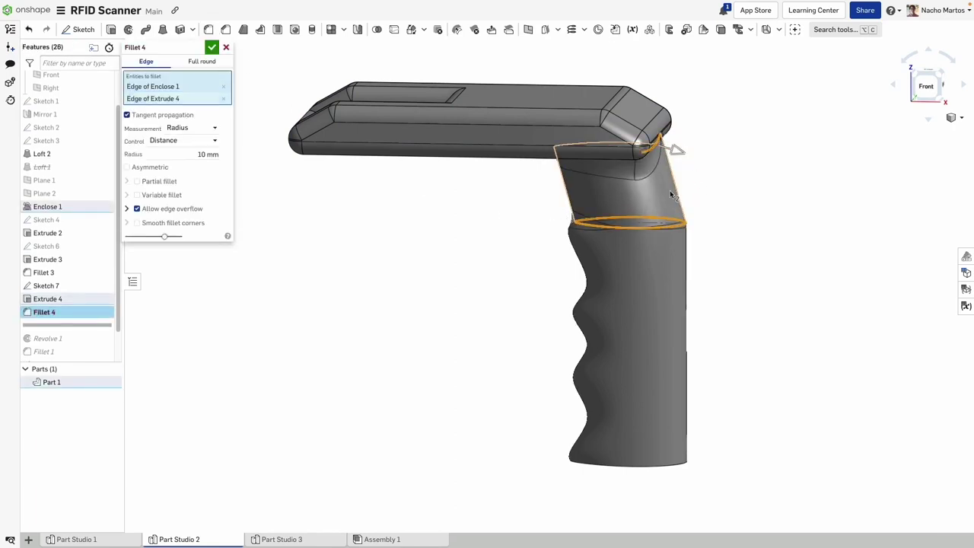
click(212, 48)
right_drag(438, 330, 365, 299)
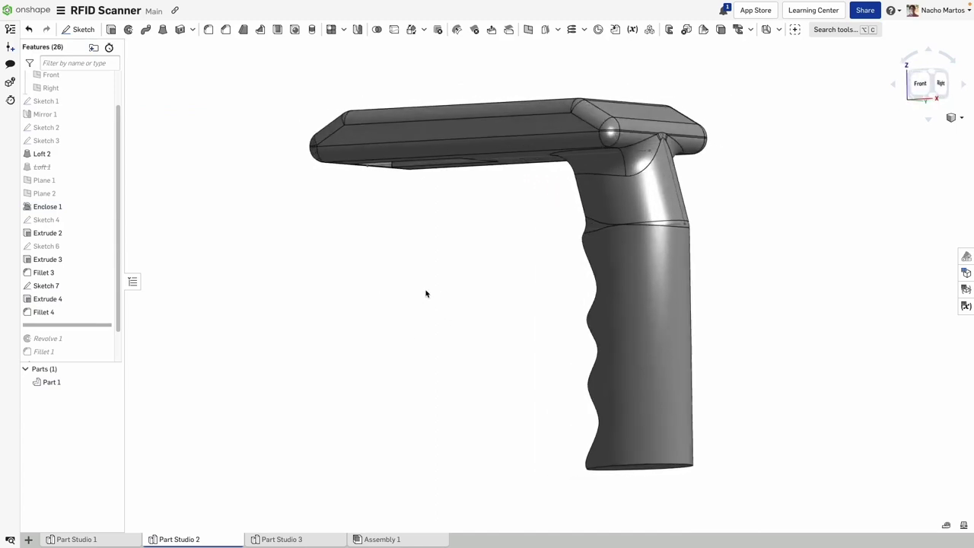
Set up a solid extrusion of the Demo 1 ellipse, directed by a mate connector at the ellipse's centre
mouse_move(426, 294)
right_down()
mouse_move(472, 228)
mouse_move(475, 289)
mouse_move(488, 289)
mouse_move(400, 292)
right_up()
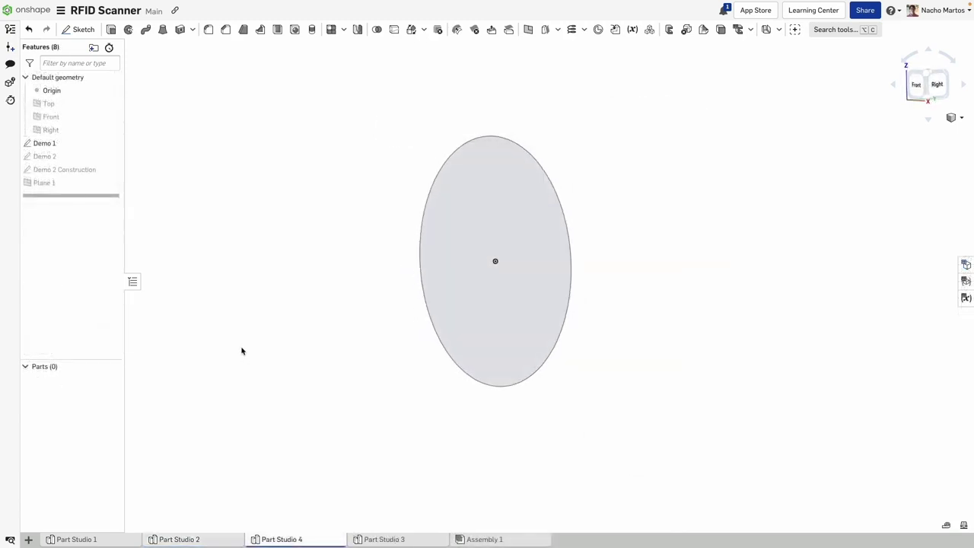
click(111, 30)
click(488, 209)
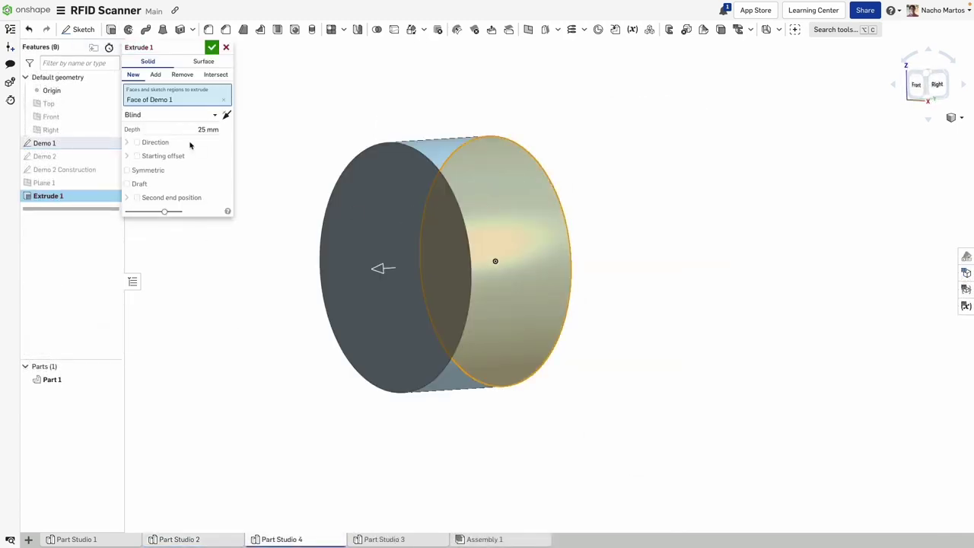
click(160, 147)
click(495, 261)
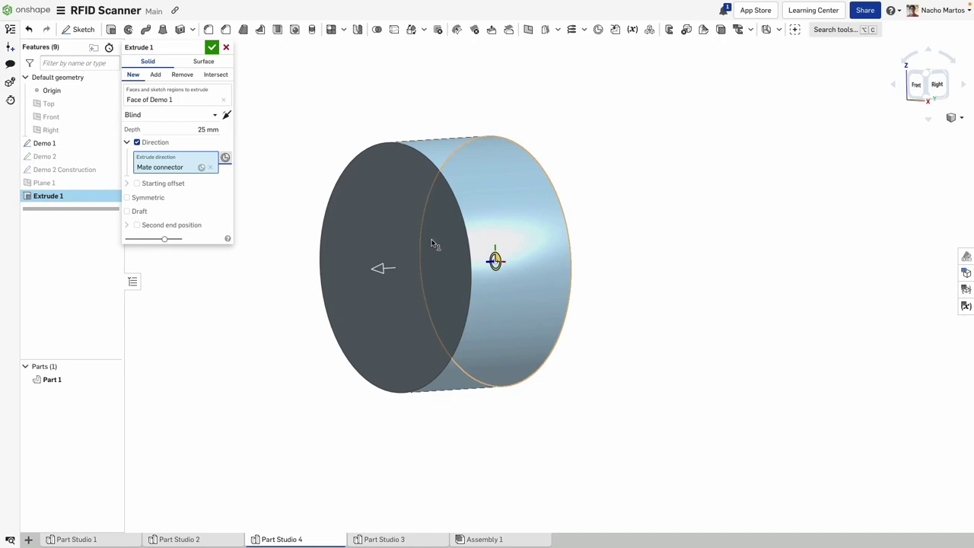
Rotate the extrusion's direction mate connector 30 degrees about X
click(202, 167)
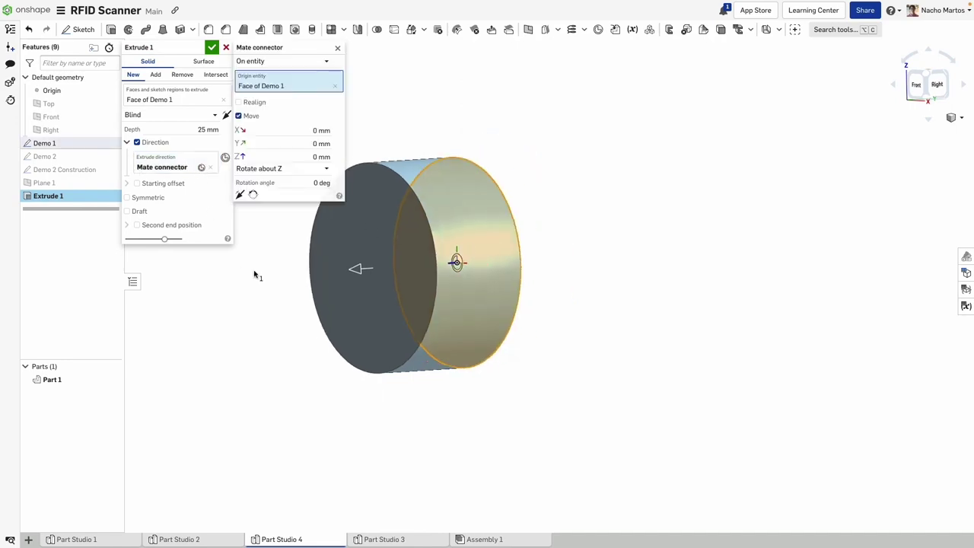
click(301, 171)
click(298, 184)
text(3)
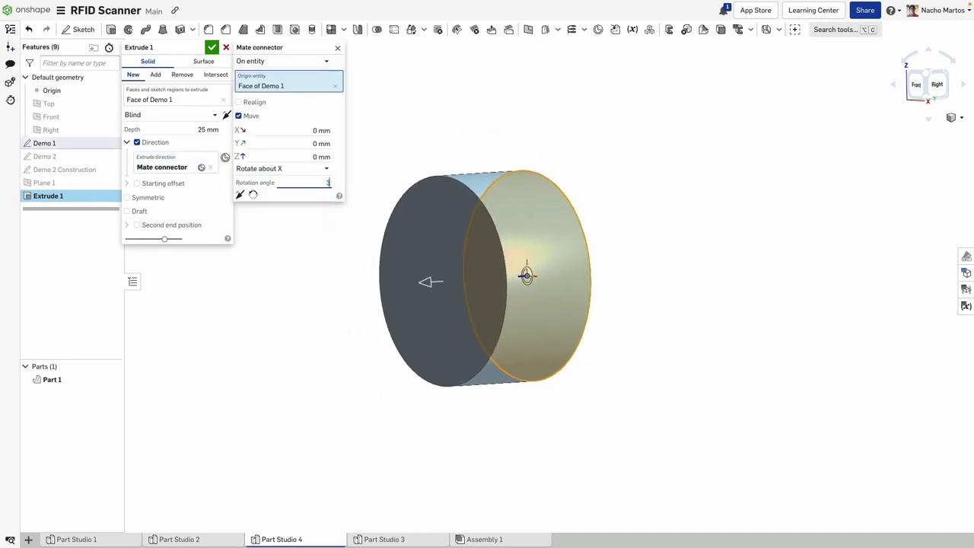
text(0)
key(Return)
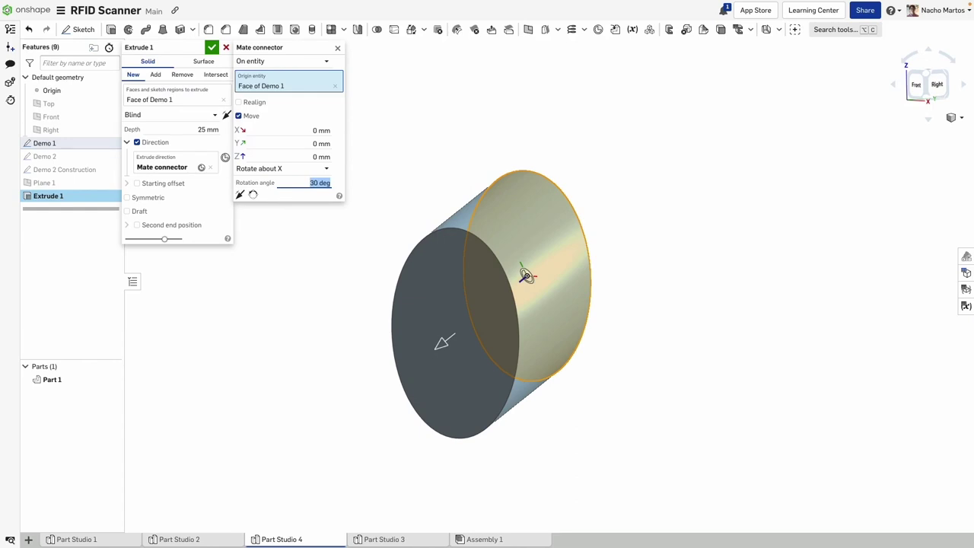
Try mate connector rotation angles of 45 and 60 degrees, returning the angle to 30 degrees
text(45)
key(Return)
text(60)
key(Return)
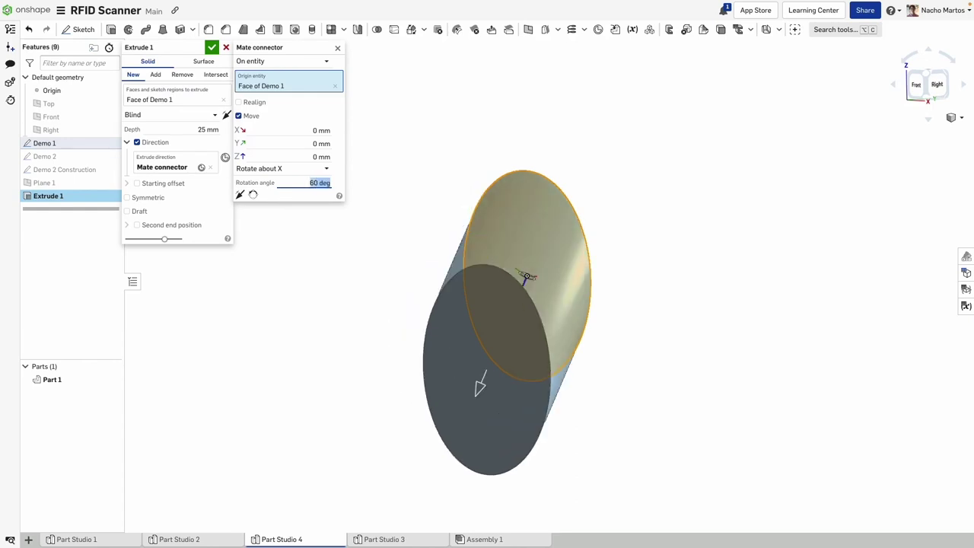
key(Left)
key(Left)
key(Left)
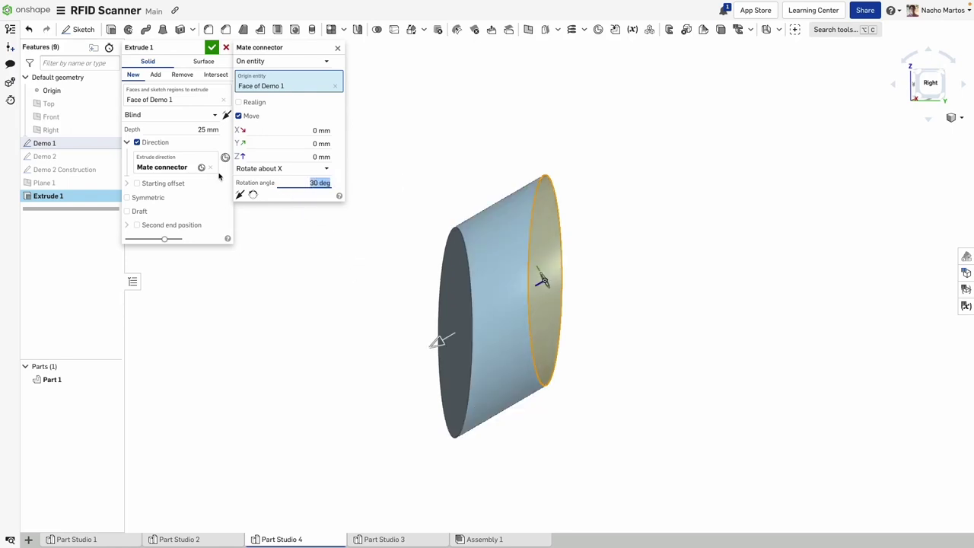
Set the ellipse extrusion's depth to 100 mm and give it a 10-degree draft
click(184, 130)
text(100)
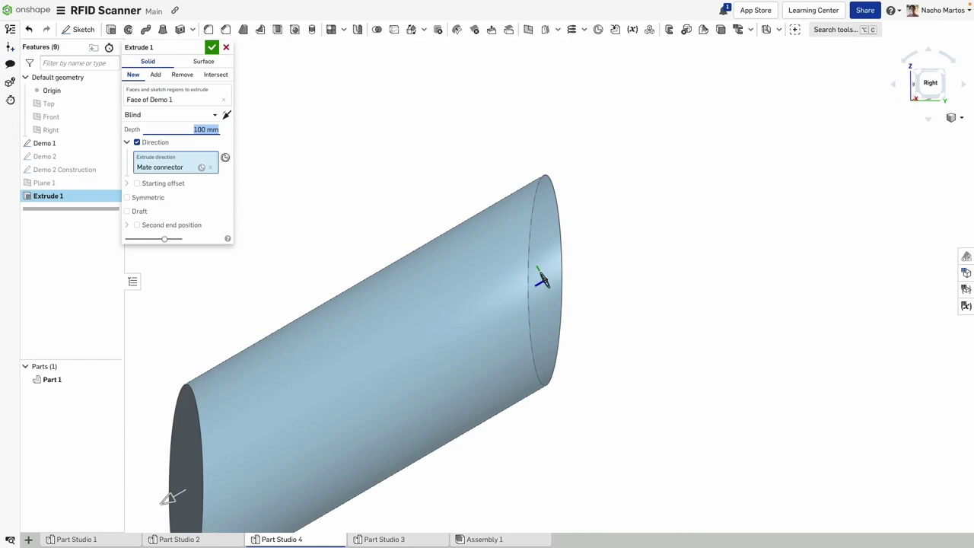
click(146, 210)
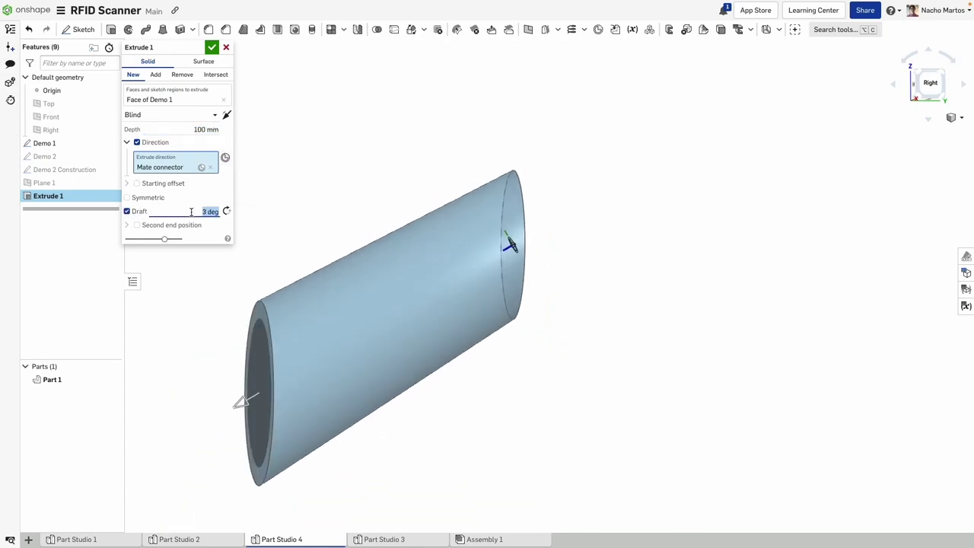
key(Return)
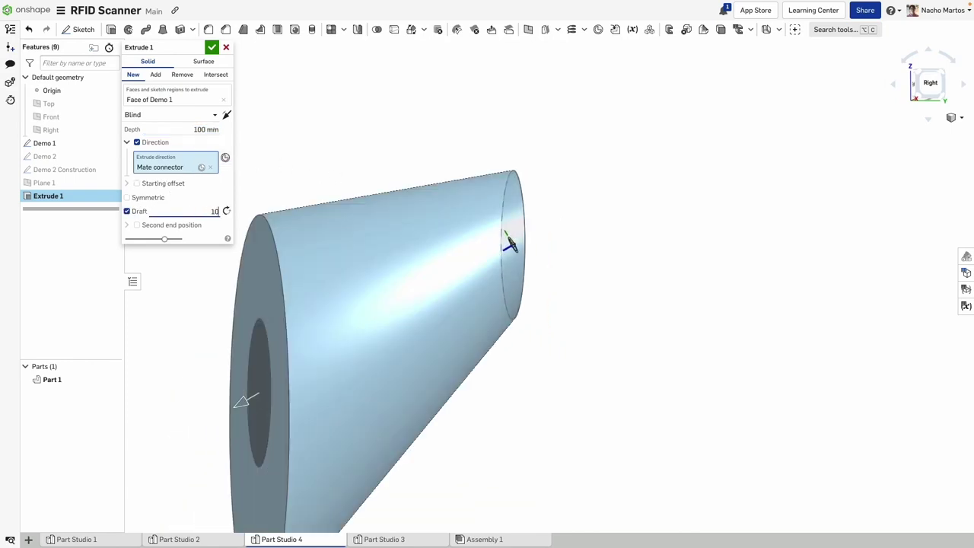
key(Return)
text(7)
key(Return)
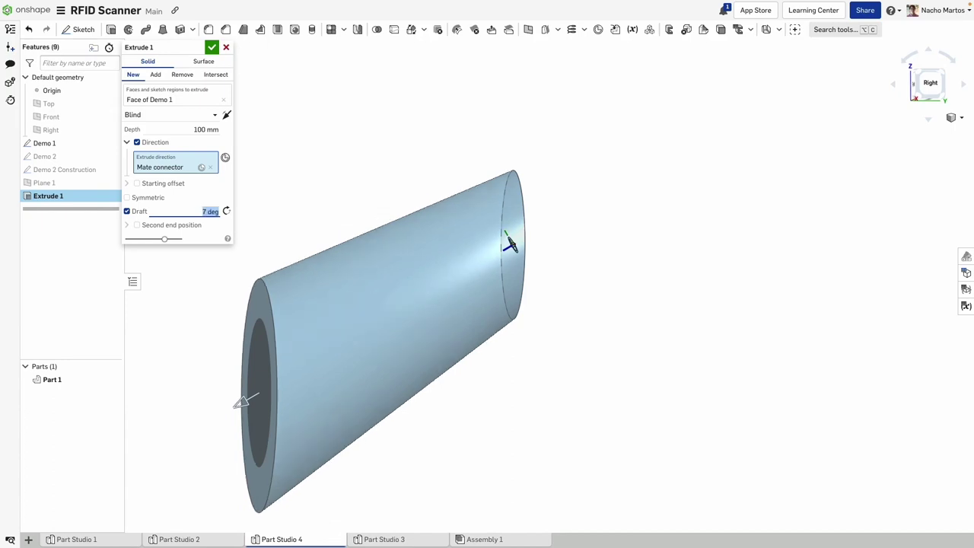
text(10)
key(Return)
Add a second end position 100 mm deep with a 10-degree draft in the opposite direction, and accept the extrusion
click(199, 226)
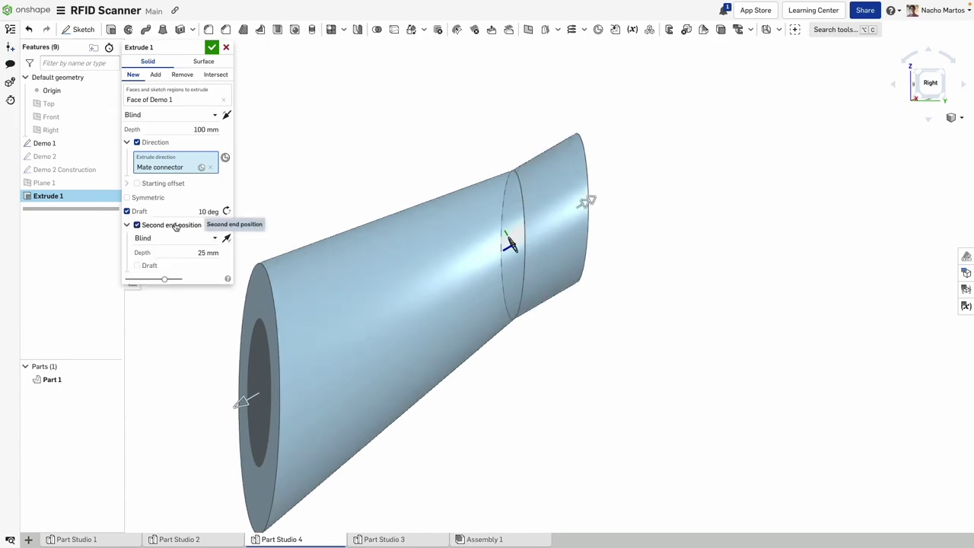
click(192, 254)
text(100)
key(Return)
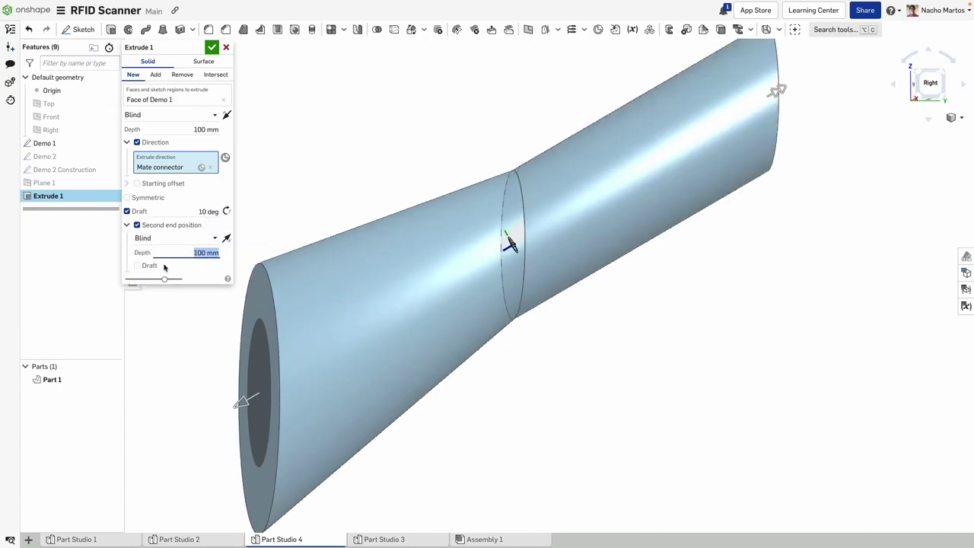
click(163, 265)
click(226, 265)
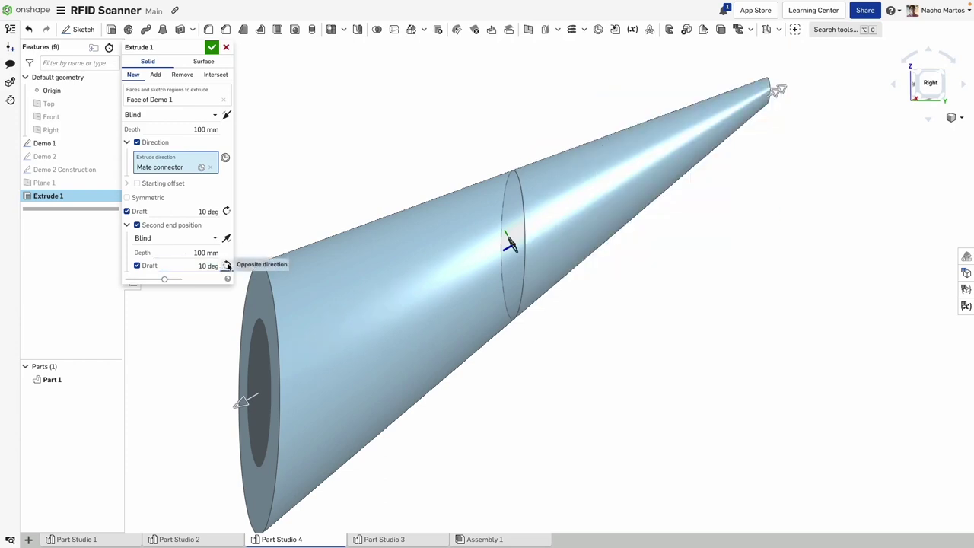
click(211, 47)
Hide Part 1 and display the Demo 2 sketch in place of Demo 1
mouse_move(283, 159)
right_down()
mouse_move(323, 159)
mouse_move(282, 153)
mouse_move(298, 155)
right_up()
click(110, 379)
scroll(326, 264, up, 2)
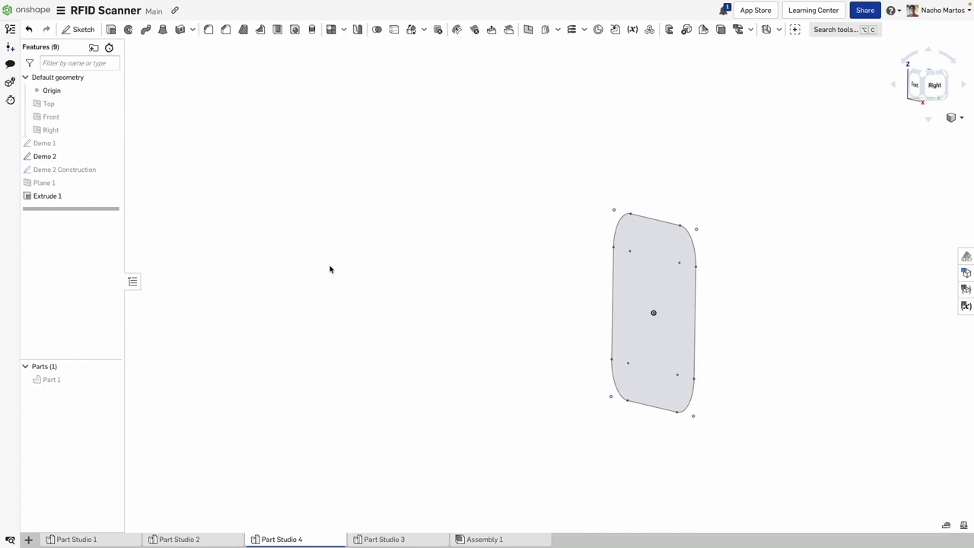
mouse_move(330, 267)
right_down()
mouse_move(376, 272)
mouse_move(335, 265)
right_up()
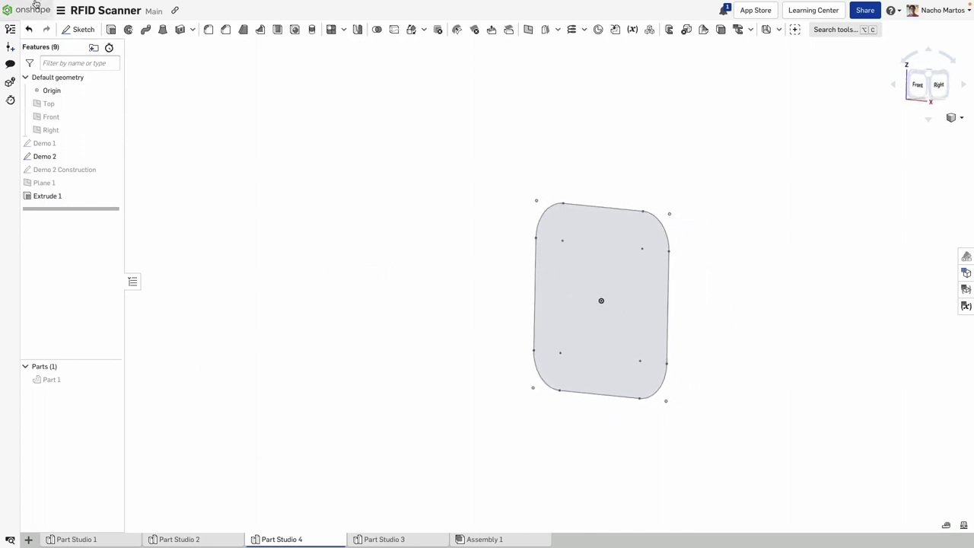
Extrude the rounded Demo 2 profile as a new solid with Plane 1 as its direction, and accept the feature
click(111, 29)
click(580, 250)
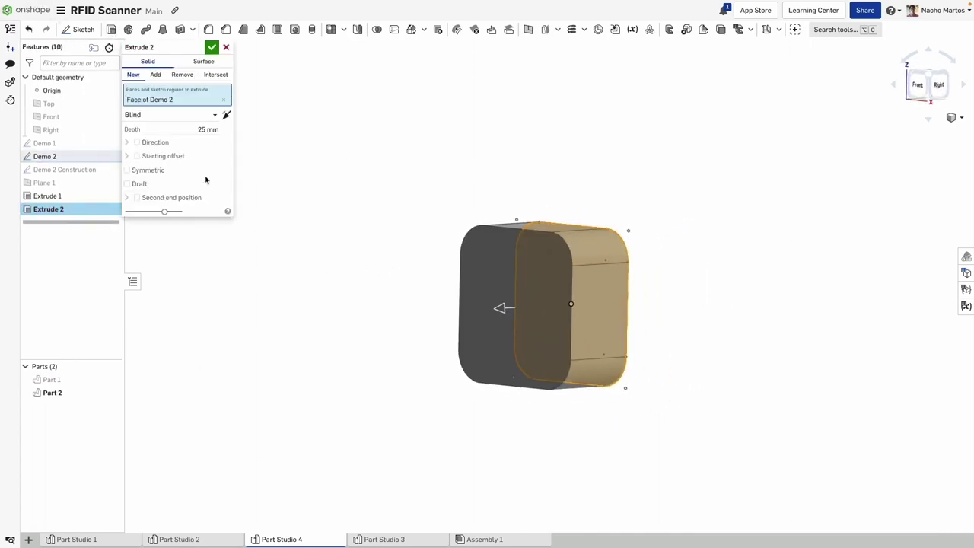
click(157, 144)
click(114, 183)
scroll(328, 207, down, 3)
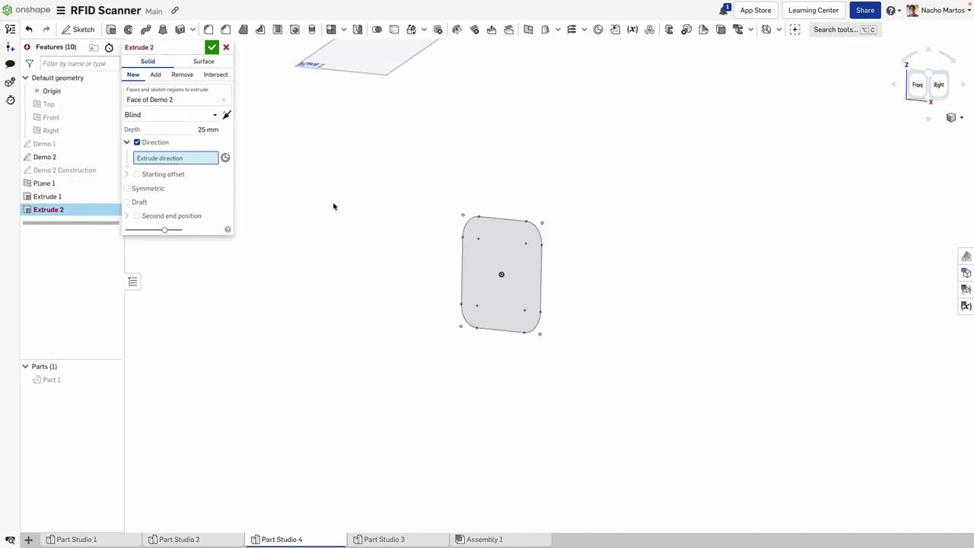
click(299, 165)
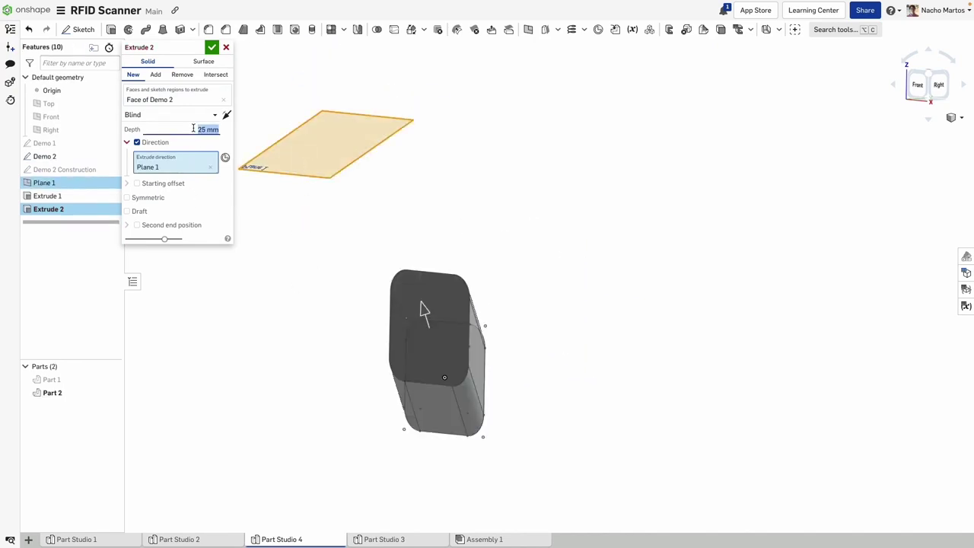
right_drag(350, 274, 434, 265)
click(212, 48)
scroll(385, 220, up, 4)
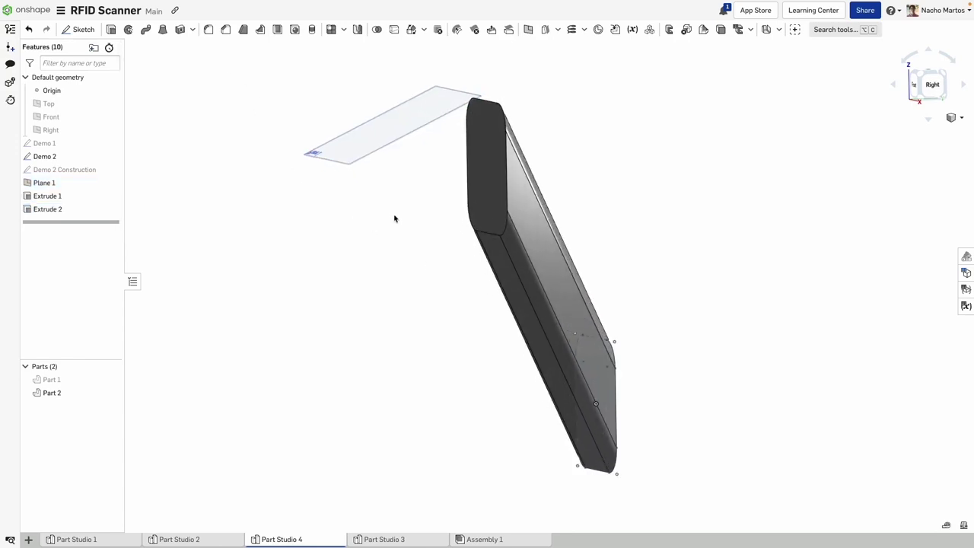
Edit the Demo 2 Construction sketch with the final model shown, moving the line's lower endpoint to make it steeper
double_click(72, 170)
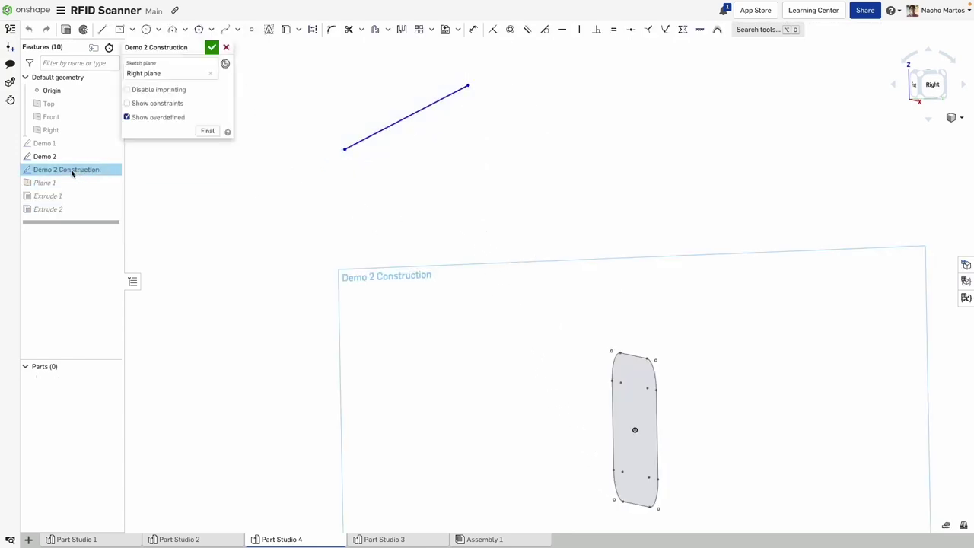
click(207, 131)
mouse_move(345, 149)
mouse_down()
mouse_move(372, 188)
mouse_move(391, 192)
mouse_up()
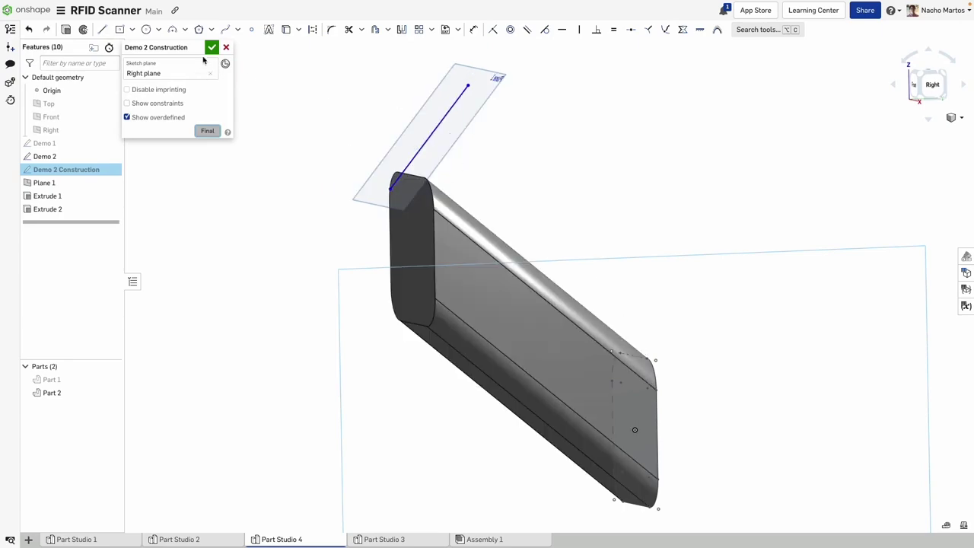
click(212, 48)
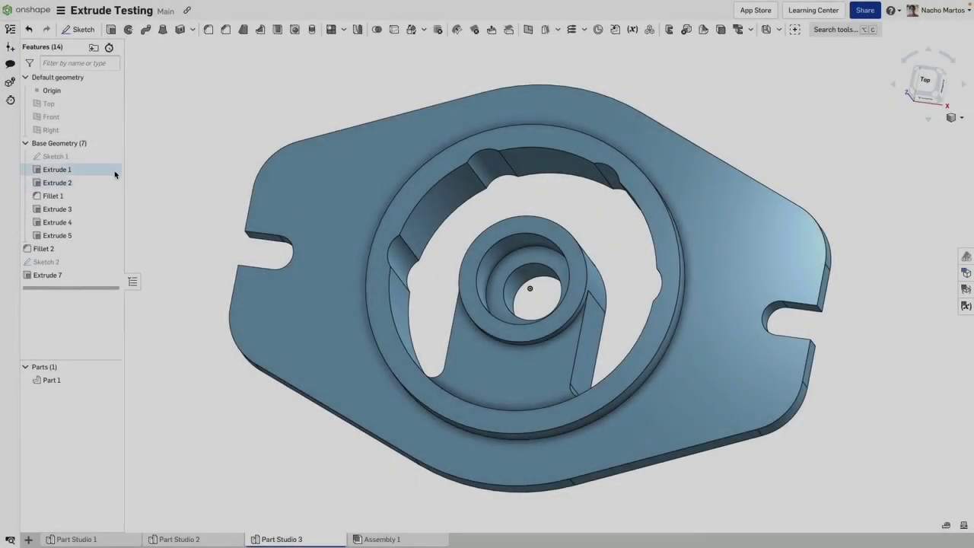
In the Extrude Testing document, show Sketch 1 and set up a 5 mm blind extrusion of its circular regions
click(112, 156)
click(112, 380)
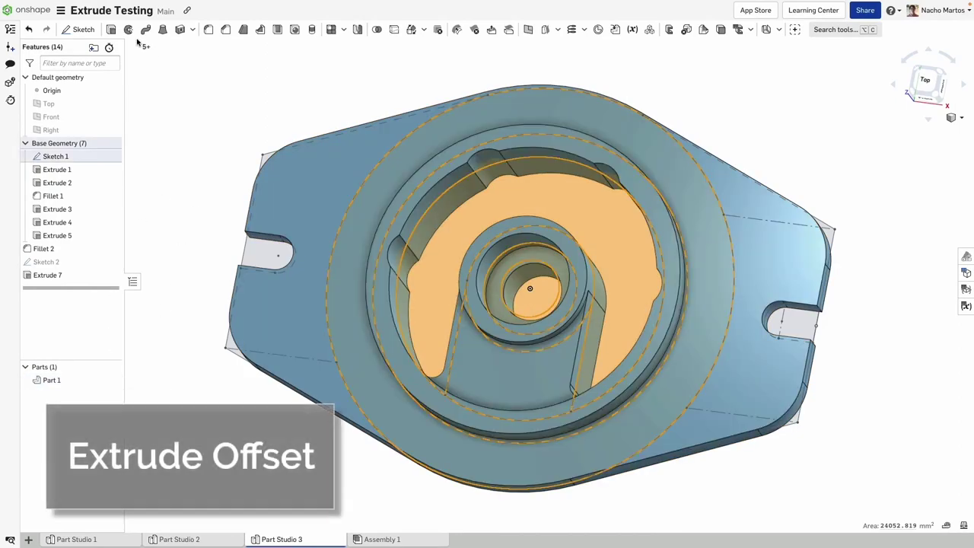
click(111, 29)
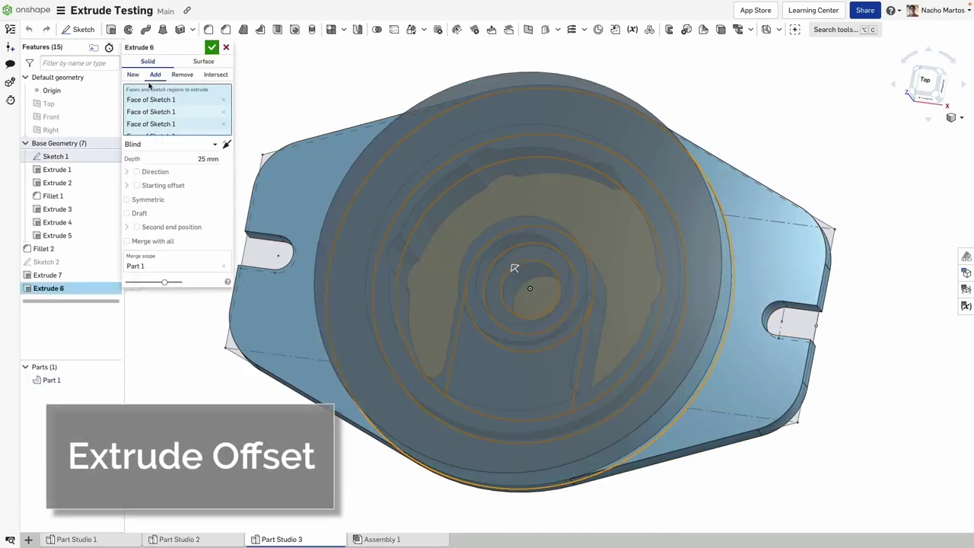
click(209, 158)
text(5)
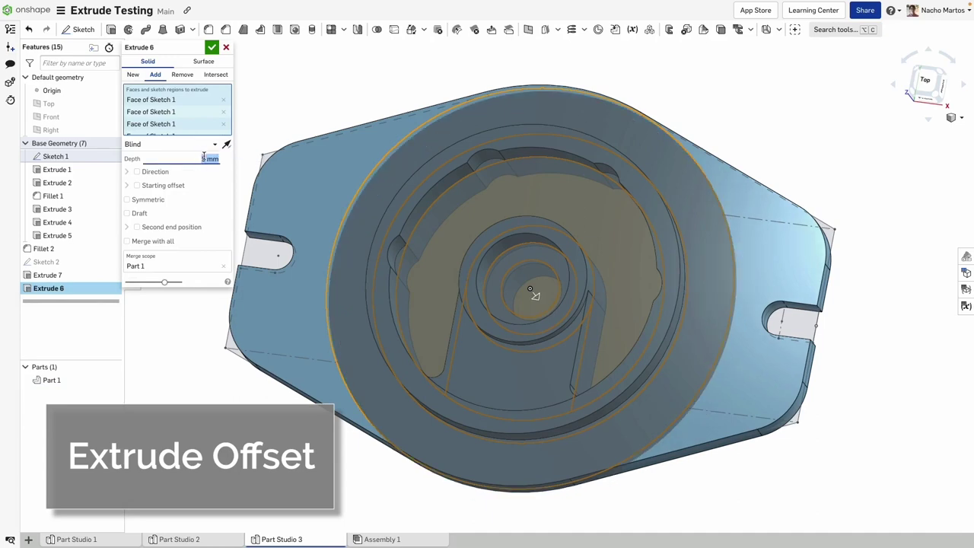
Give the extrusion an Entity starting offset referenced to the Extrude 7 vertex on the ring's inner recess
click(166, 187)
click(175, 198)
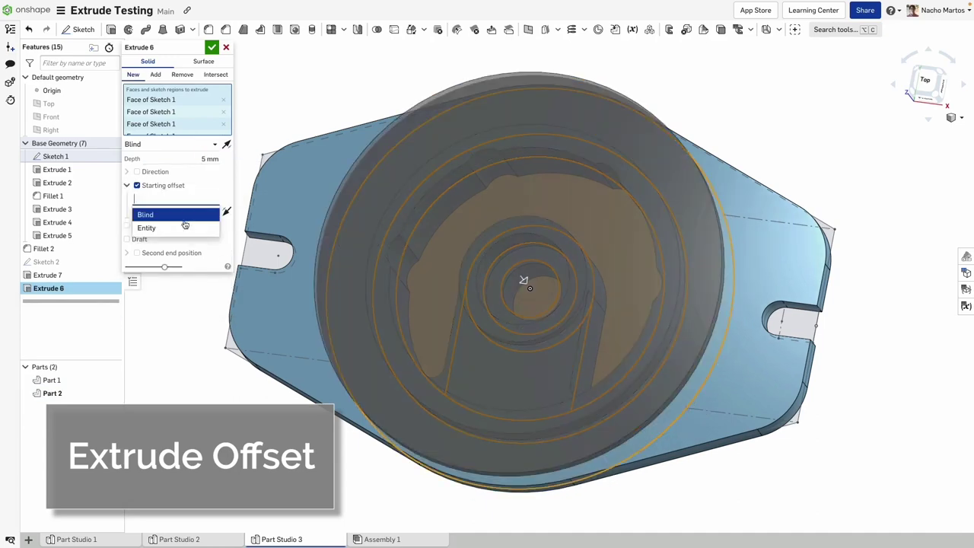
click(153, 218)
click(420, 261)
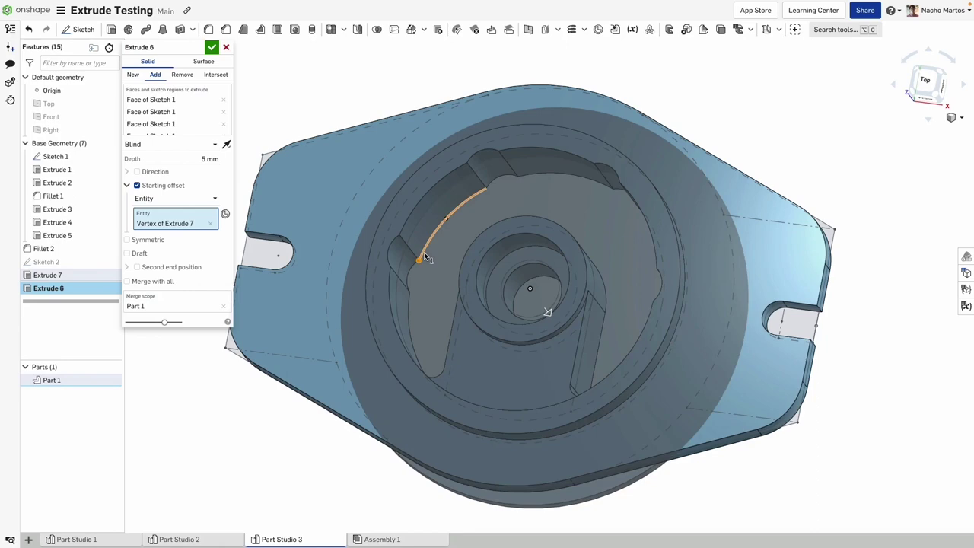
Add another Sketch 1 region from the overlapping faces near the flange's front edge, and accept the extrusion
right_drag(419, 259, 430, 228)
click(148, 108)
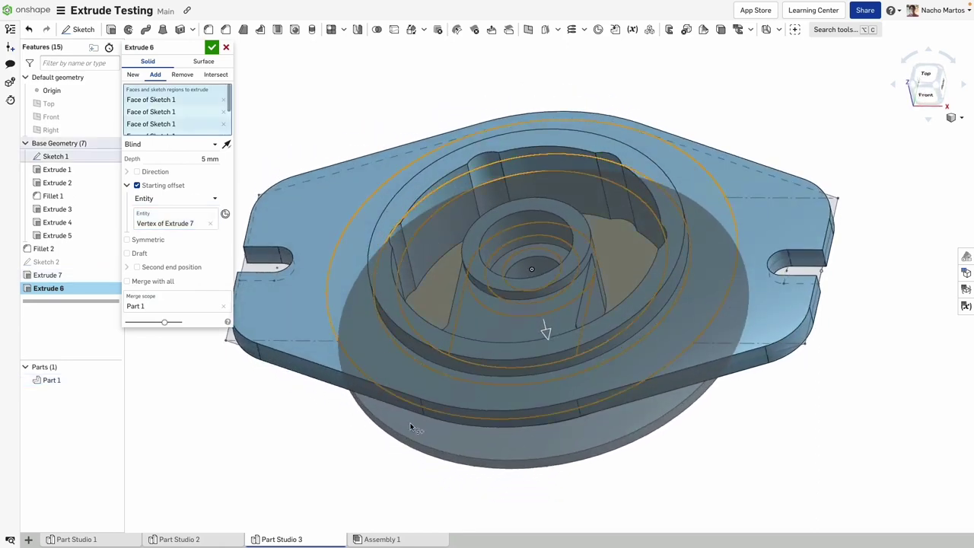
click(401, 386)
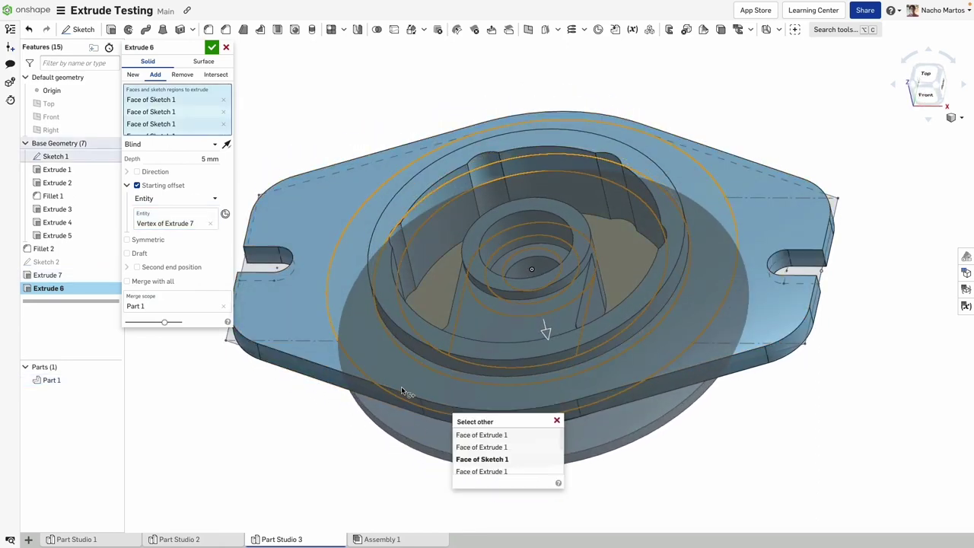
click(401, 386)
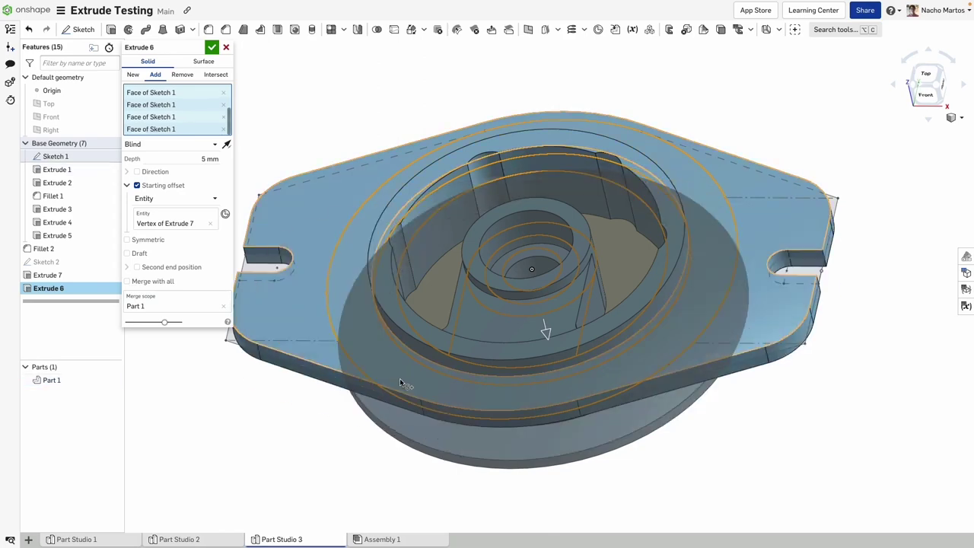
click(212, 47)
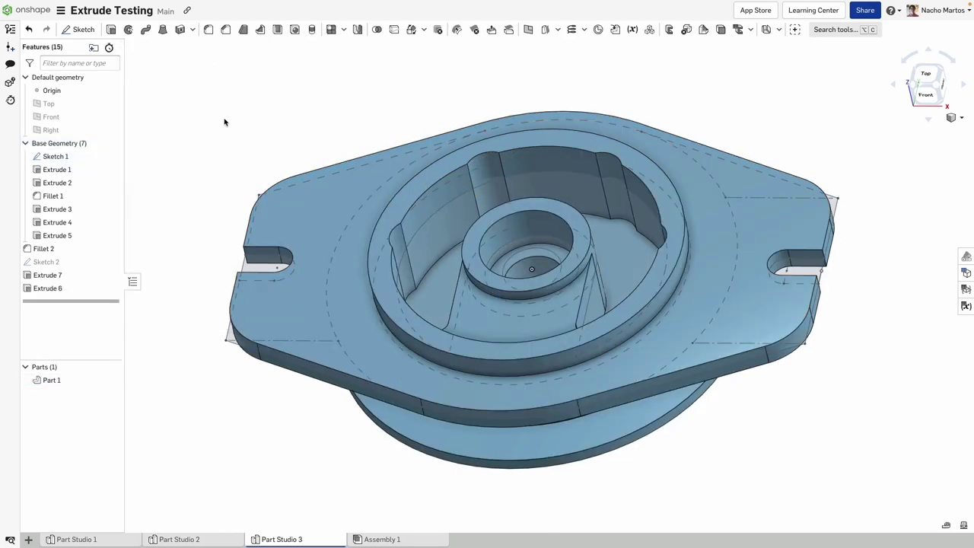
Show Sketch 2 and set up an extrusion of its four ring-shaped boss regions and their connecting ribs inside the round recess
mouse_move(229, 125)
right_down()
mouse_move(230, 140)
mouse_move(215, 137)
mouse_move(222, 149)
mouse_move(226, 130)
right_up()
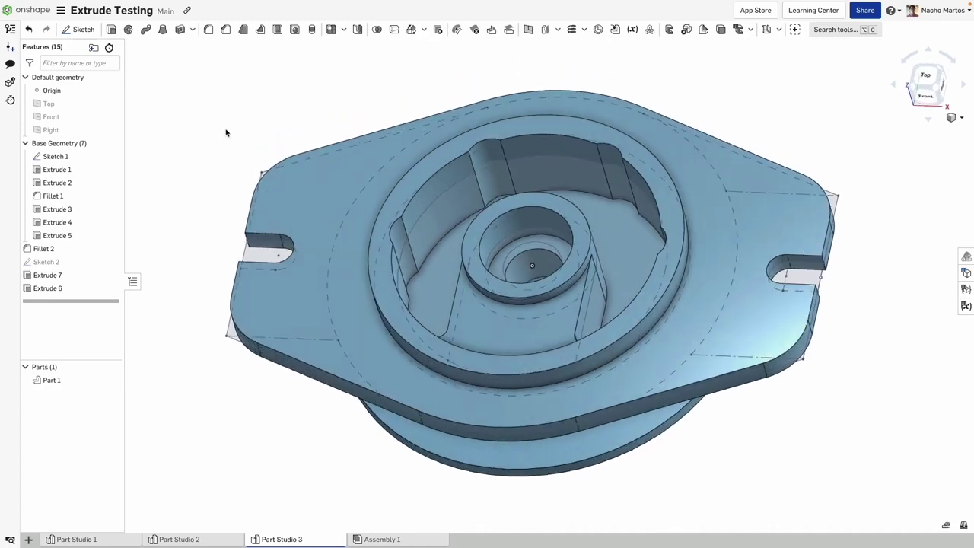
click(112, 262)
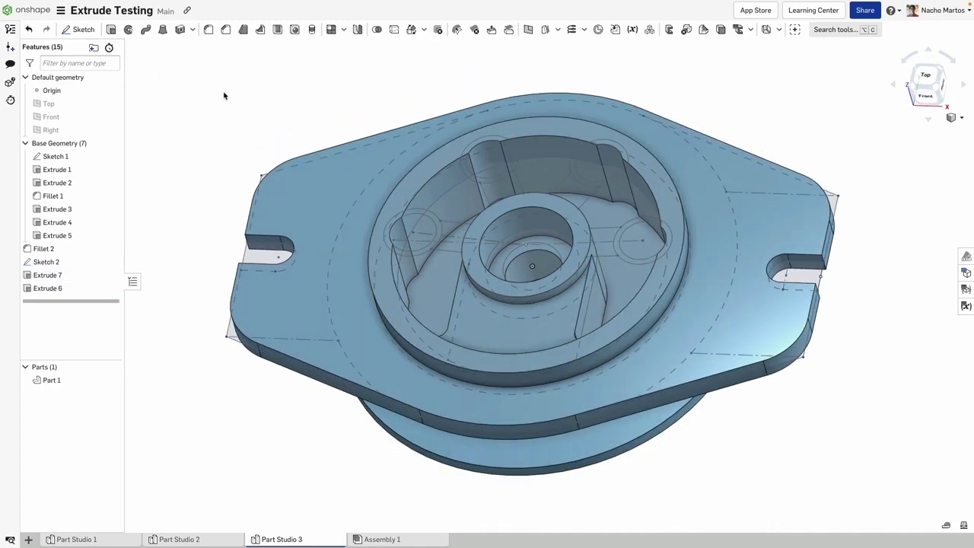
click(111, 29)
click(457, 228)
click(440, 230)
click(491, 162)
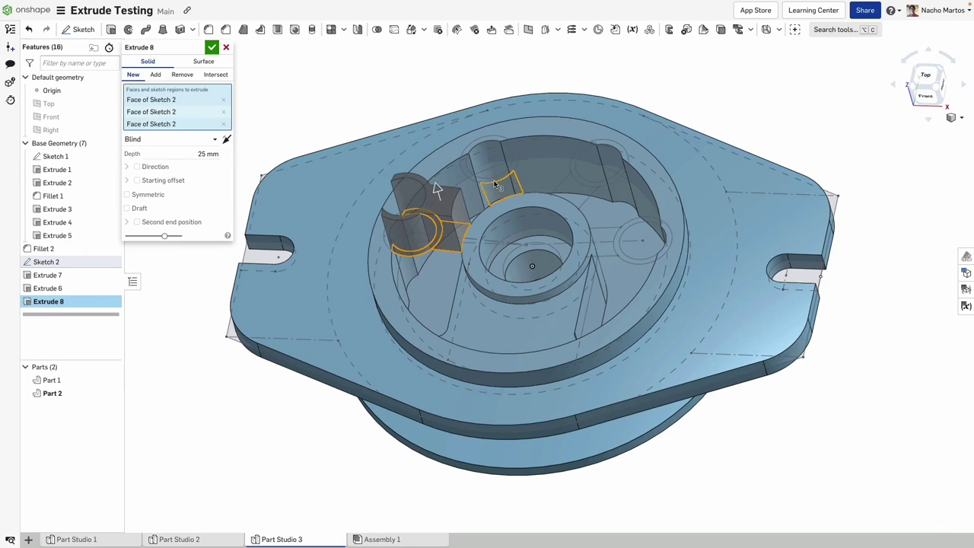
click(483, 171)
click(598, 163)
click(616, 249)
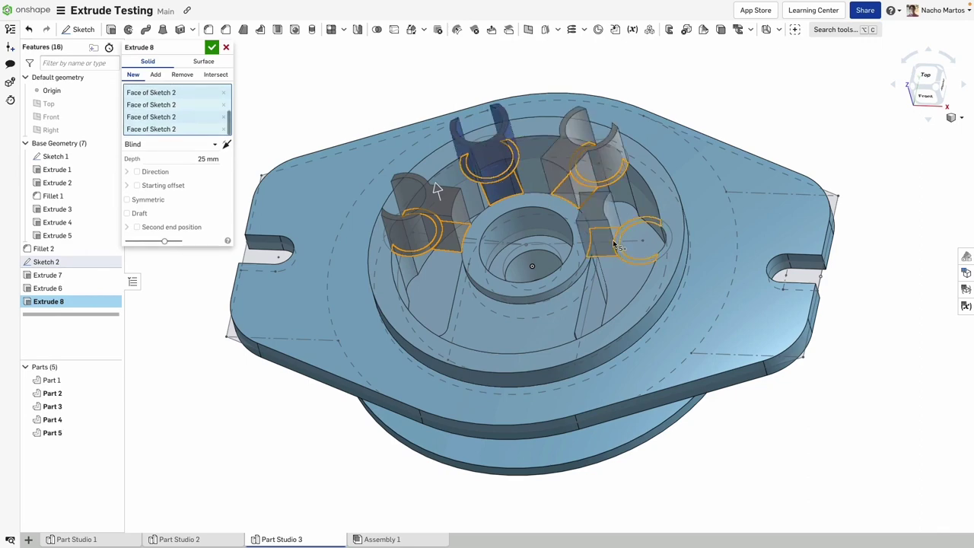
Extrude the bosses up to the Extrude 6 recess floor with a 5 mm blind starting offset into the recess, accept, and hide Sketch 2
click(212, 143)
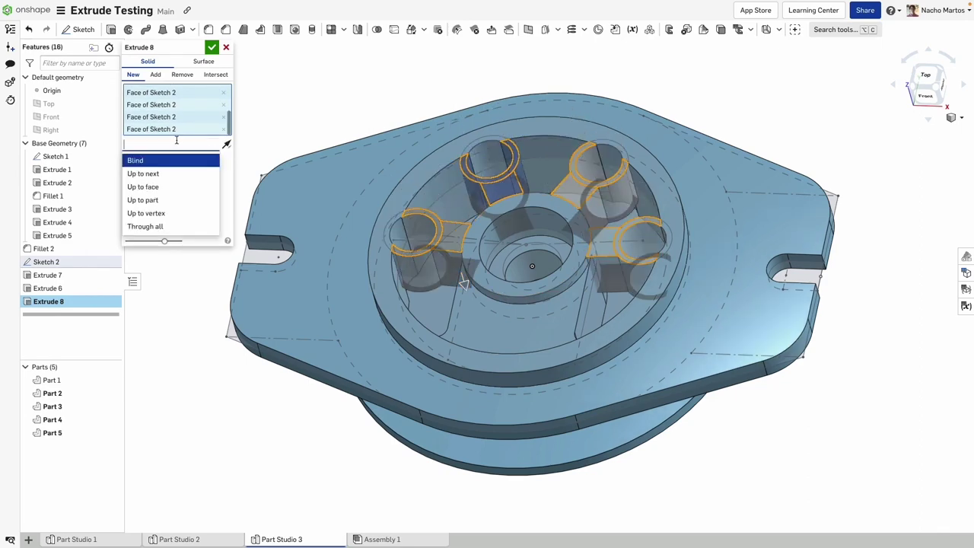
click(140, 188)
click(453, 243)
click(170, 216)
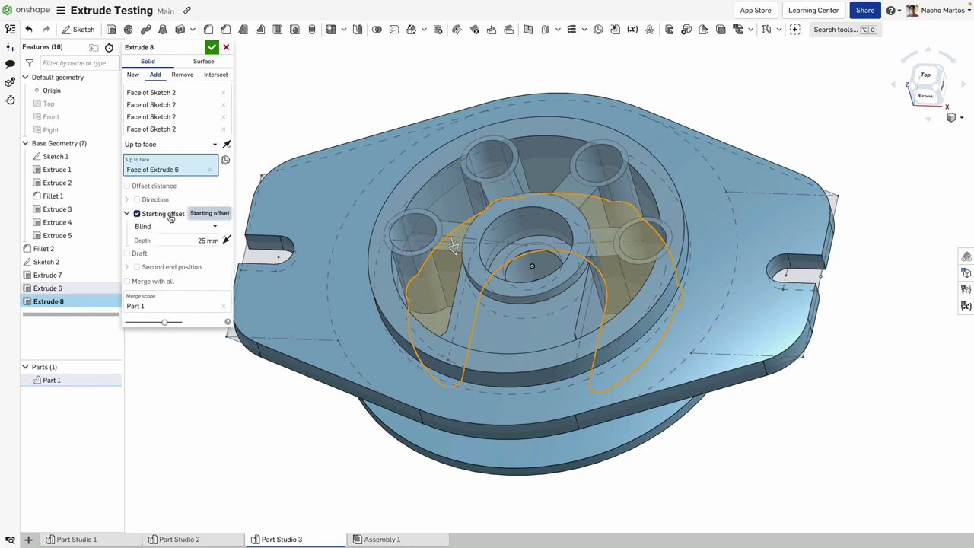
text(5)
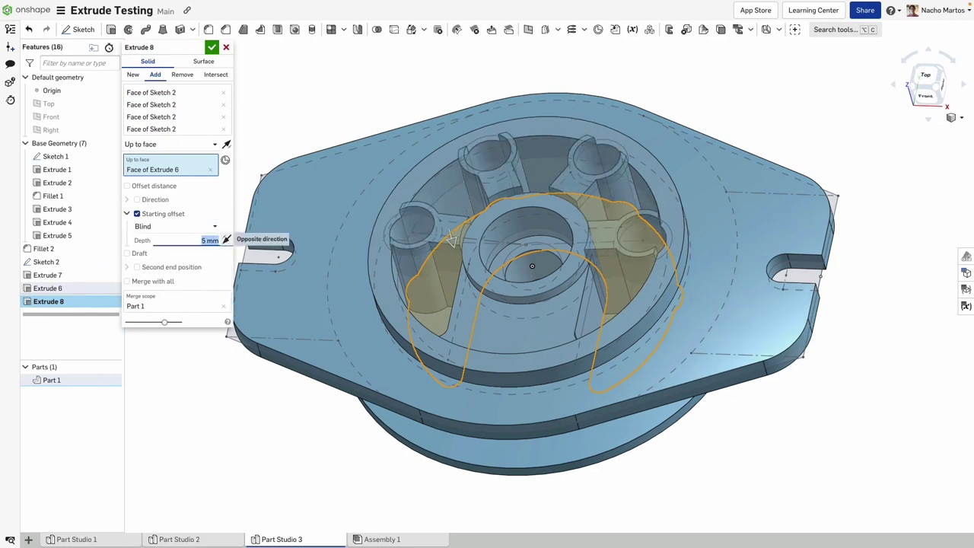
click(212, 47)
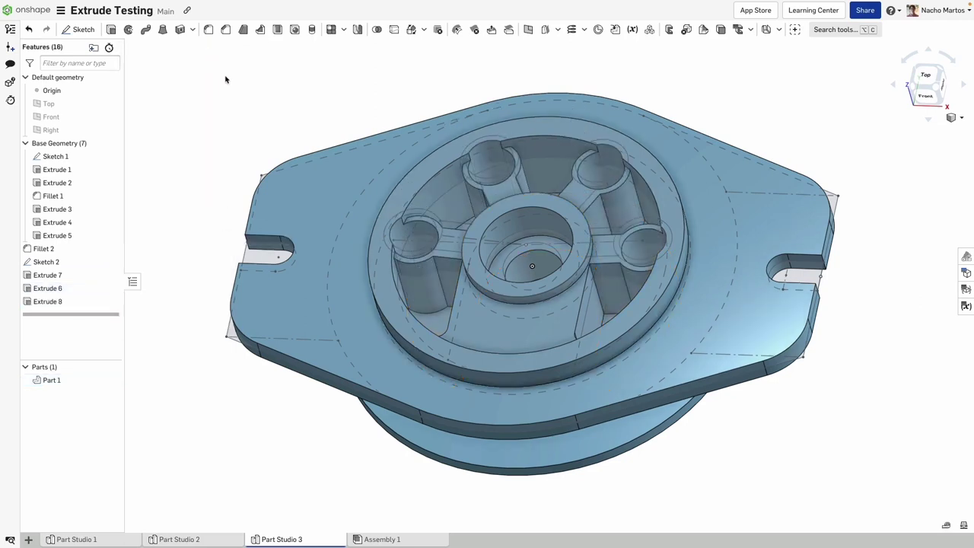
click(111, 262)
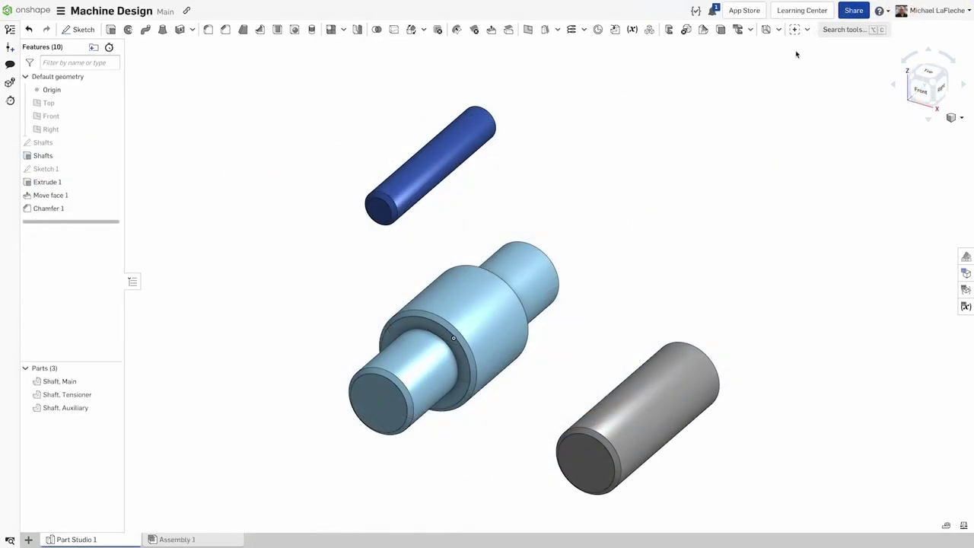
click(795, 29)
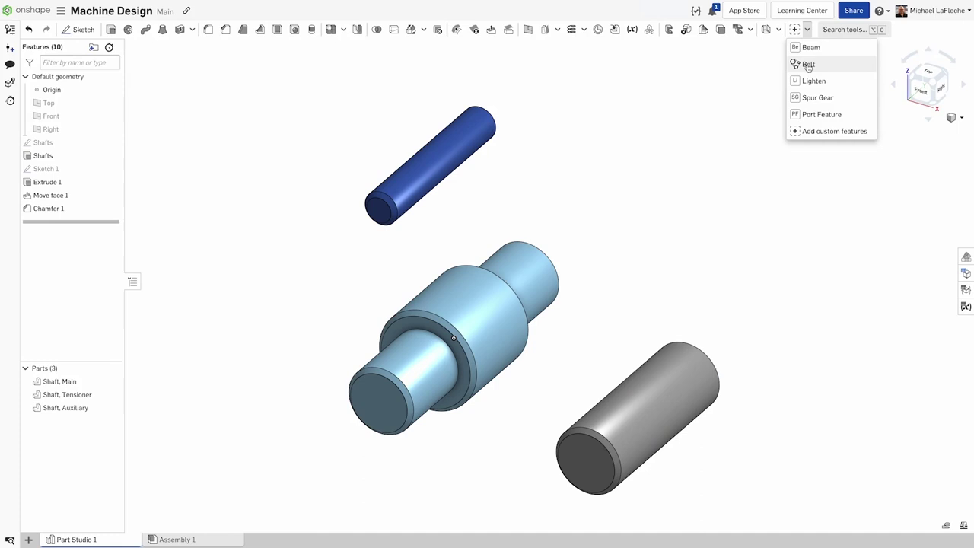
click(808, 65)
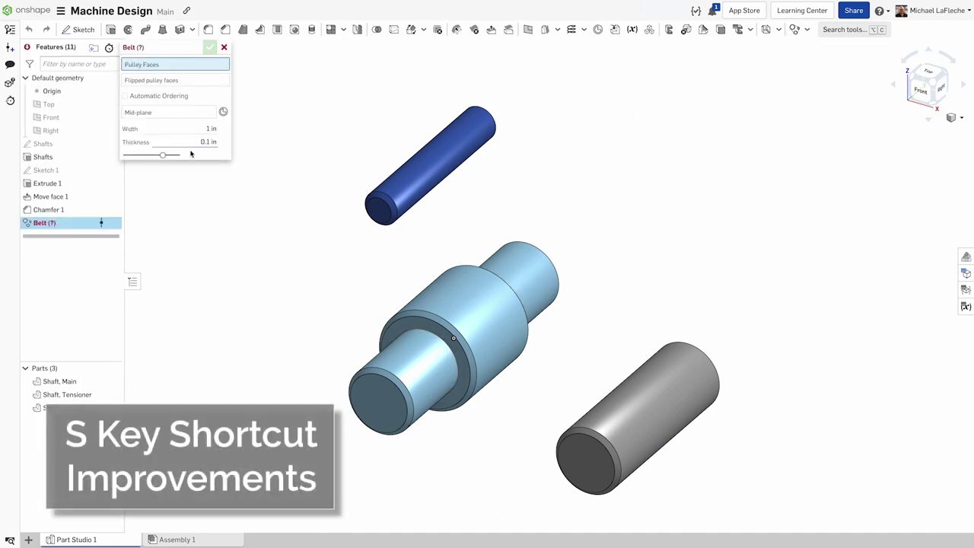
click(225, 48)
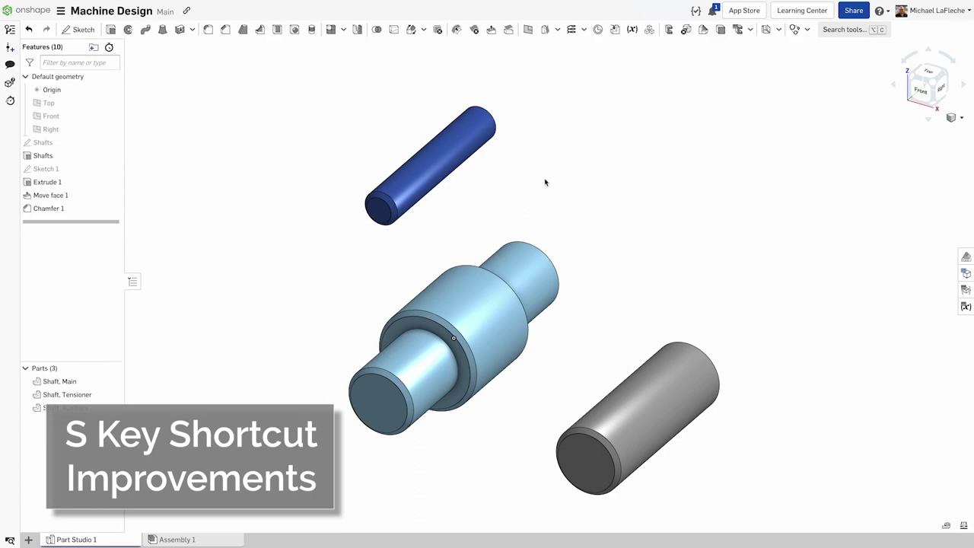
Customize the Part Studio shortcut toolbar to include the Spur Gear and Port Feature custom features, and save the settings
key(s)
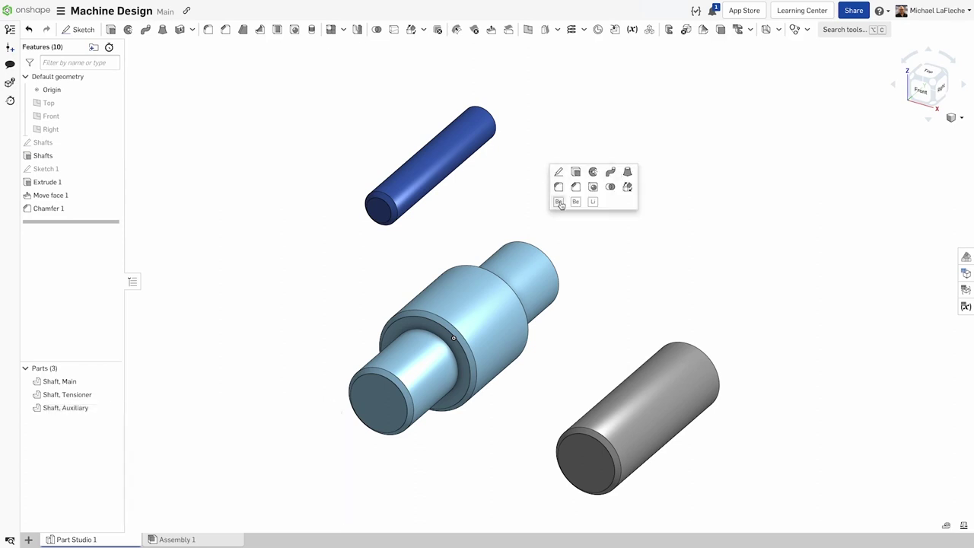
click(607, 203)
click(632, 212)
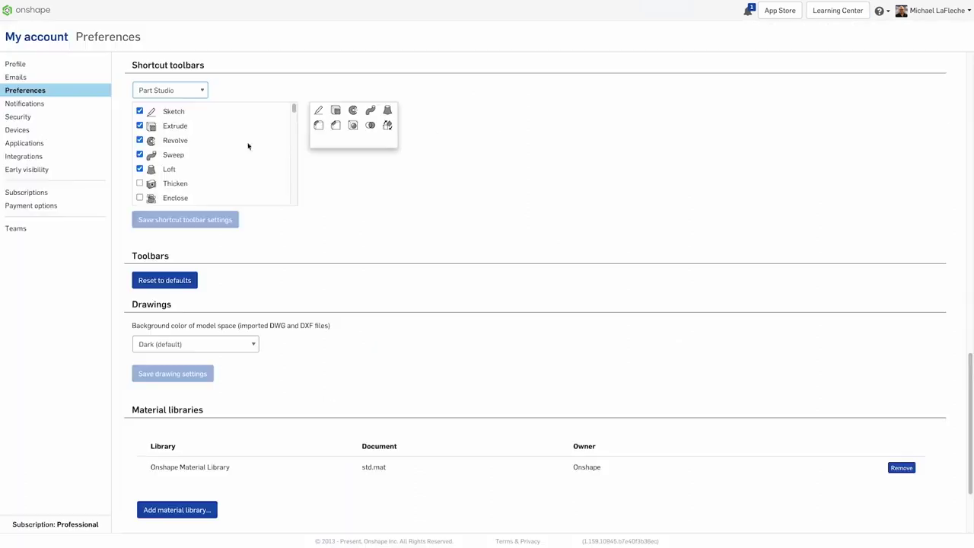
drag(294, 109, 287, 203)
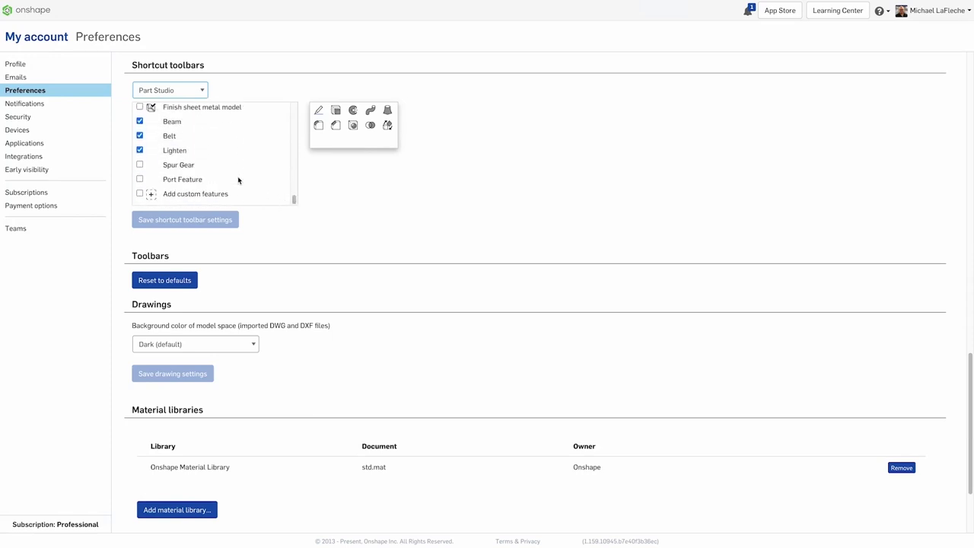
click(140, 170)
click(140, 185)
click(199, 219)
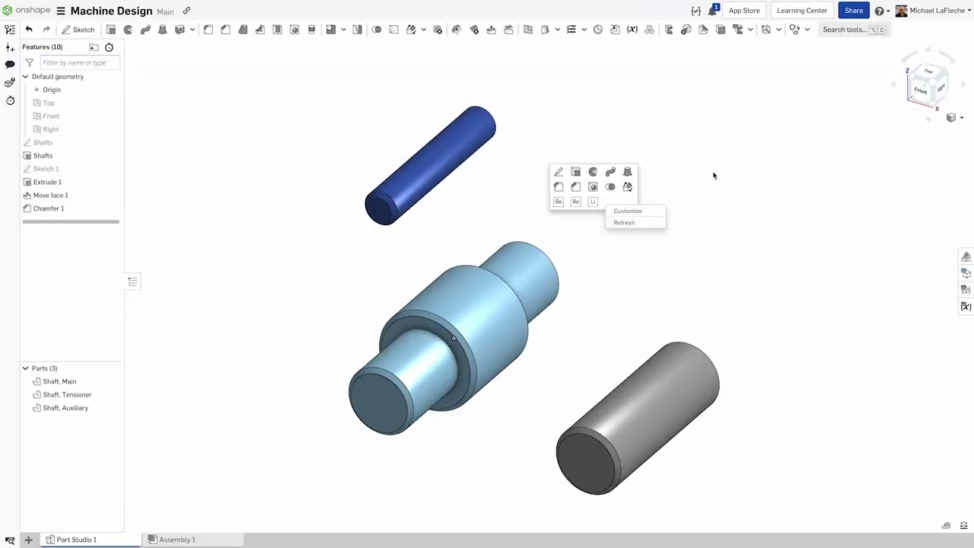
Create a Belt around the cylindrical faces of the three shafts, using the Front plane as its mid-plane
key(s)
key(s)
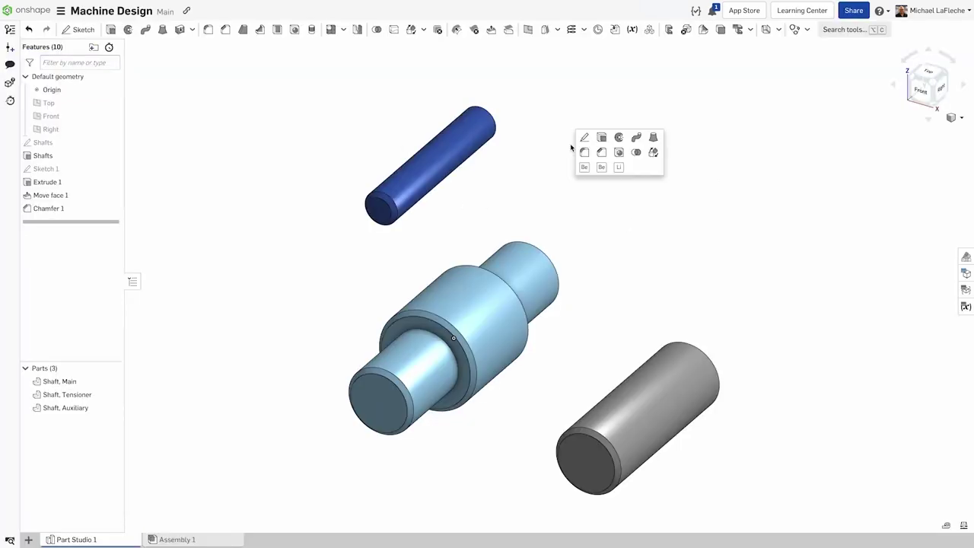
click(597, 167)
click(445, 157)
click(481, 309)
click(647, 404)
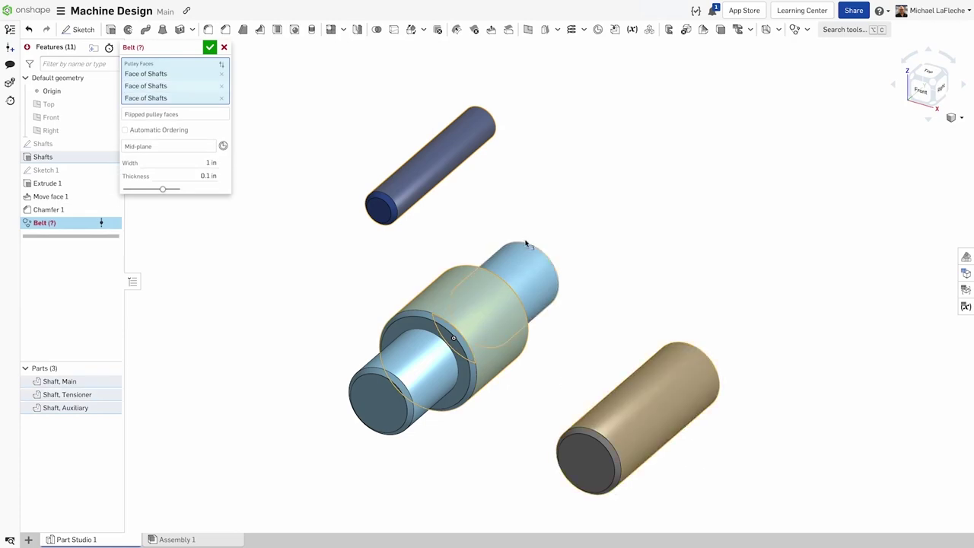
click(52, 116)
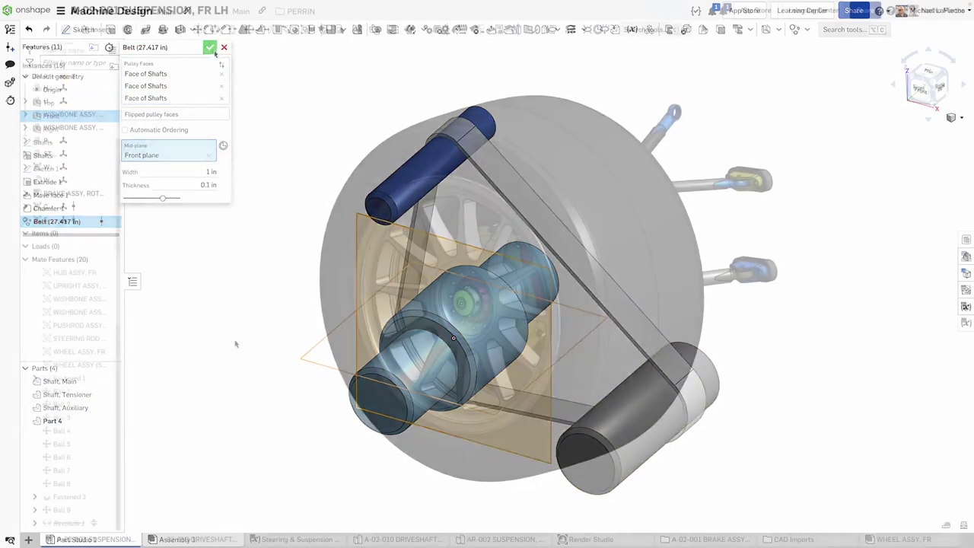
In the A-02-001 SUSPENSION, FR LH assembly, group the mate features from HUB ASSY through the last WHEEL ASSY in a folder named Grouped Components
click(75, 273)
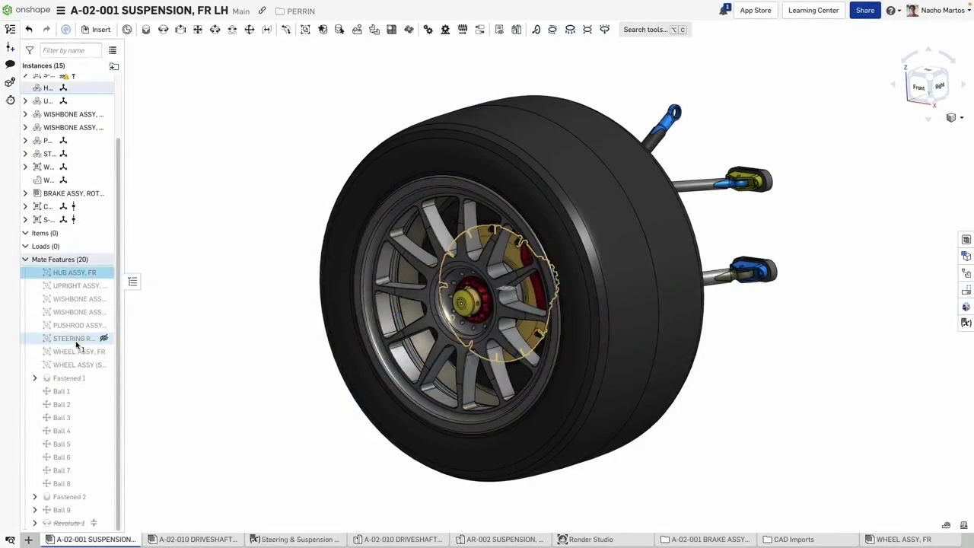
shift+click(80, 352)
shift+click(79, 365)
right_click(79, 365)
click(152, 454)
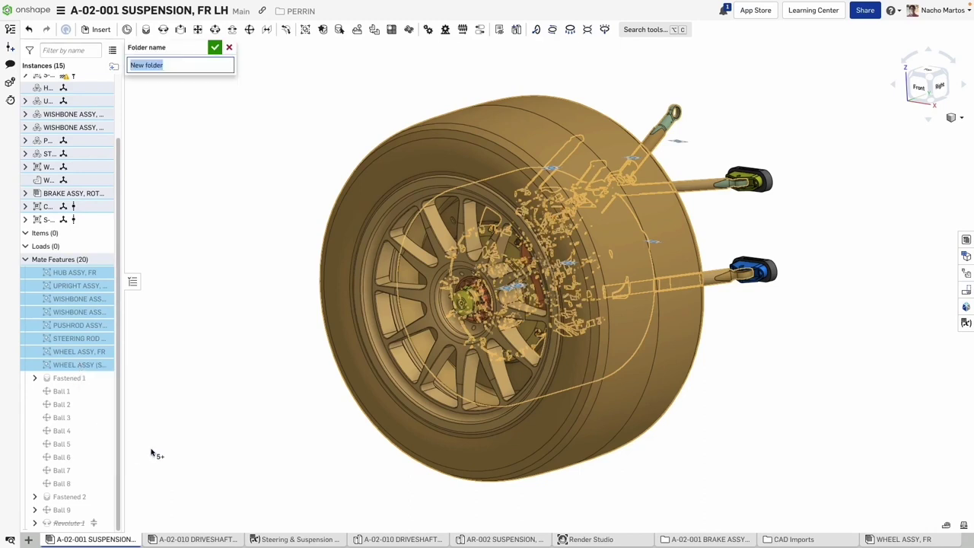
text(Grouped A)
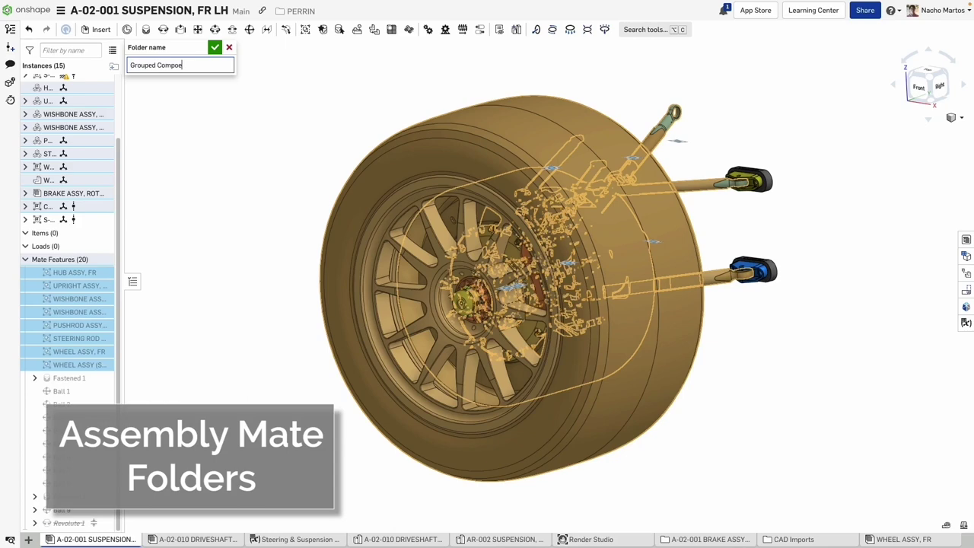
text(omponents)
key(Return)
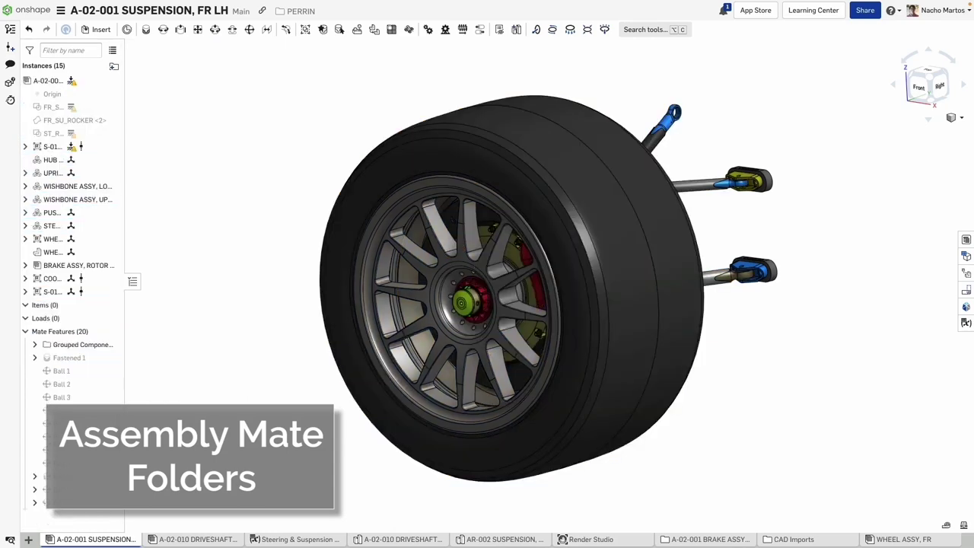
Add the mates Ball 1 to Ball 8 to a new folder named Ball Joints, and move Ball 9 into it
click(61, 371)
shift+click(76, 463)
right_click(81, 461)
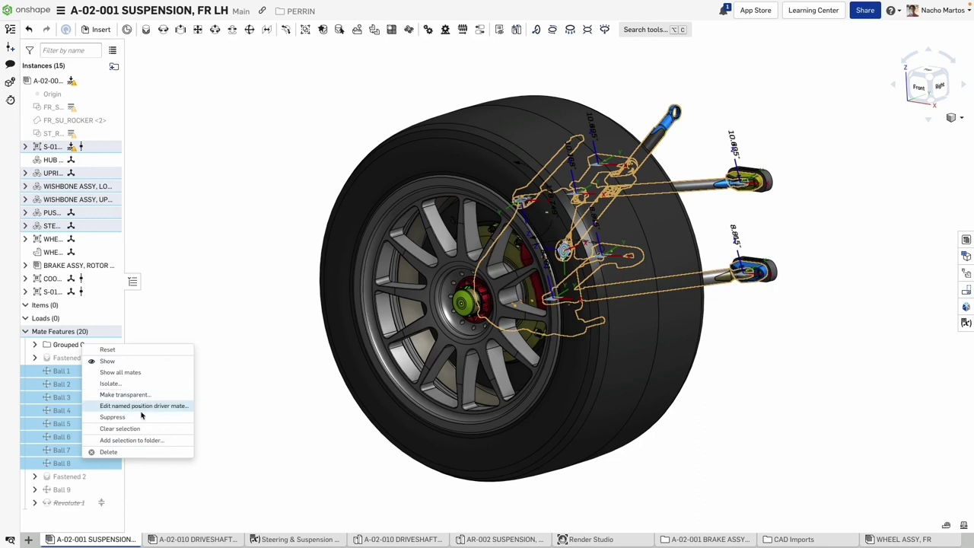
click(182, 440)
text(Ball Joints)
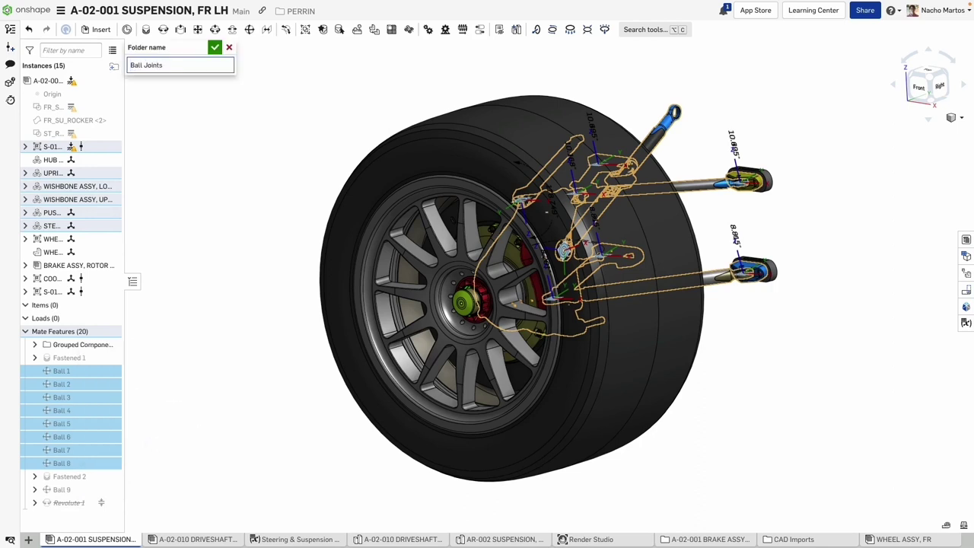
key(Return)
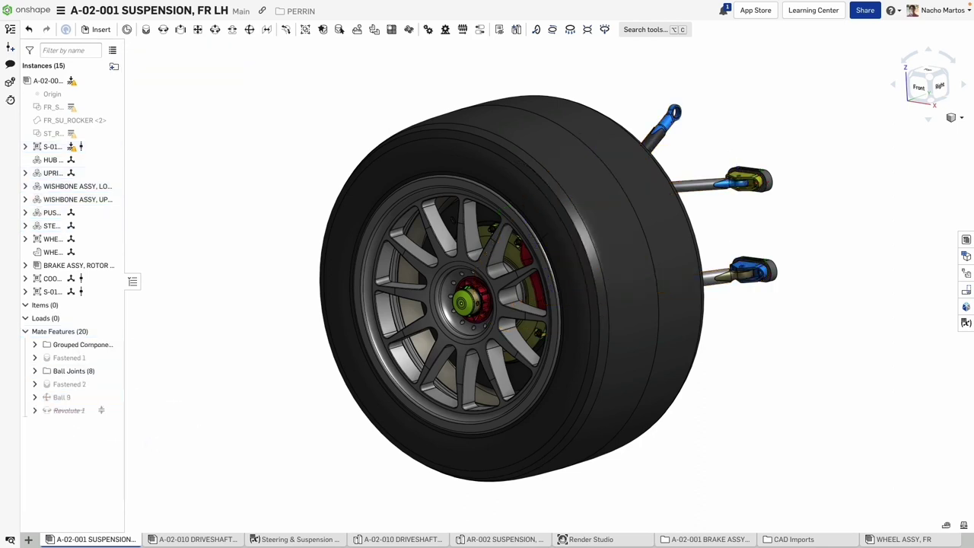
click(66, 397)
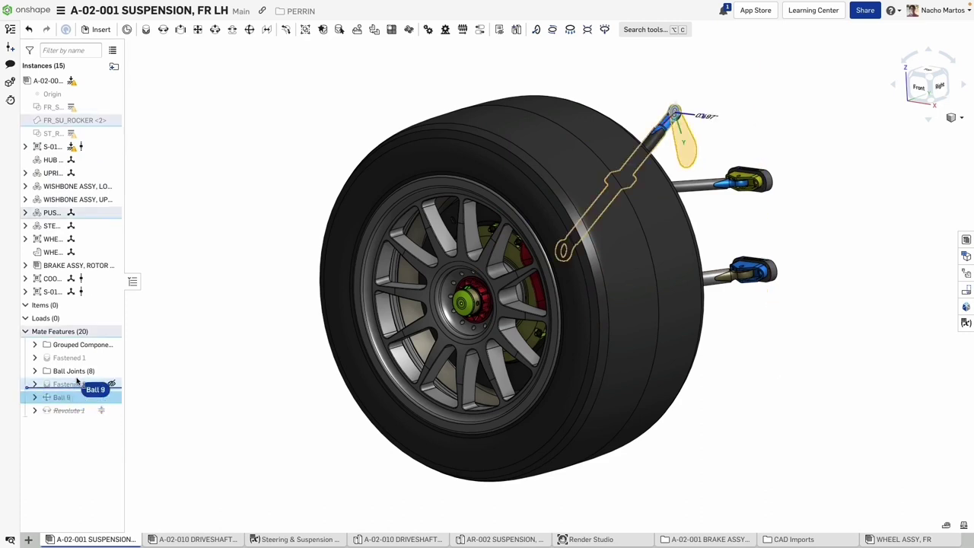
drag(77, 375, 76, 373)
Add the Fastened 1 and Fastened 2 mates to a new folder with a name beginning with Fas
click(76, 384)
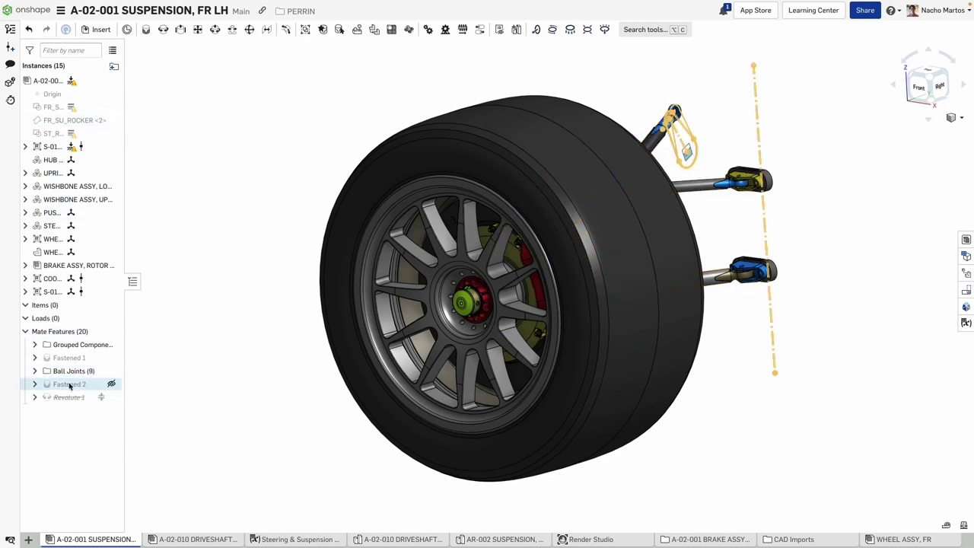
click(73, 358)
right_click(81, 359)
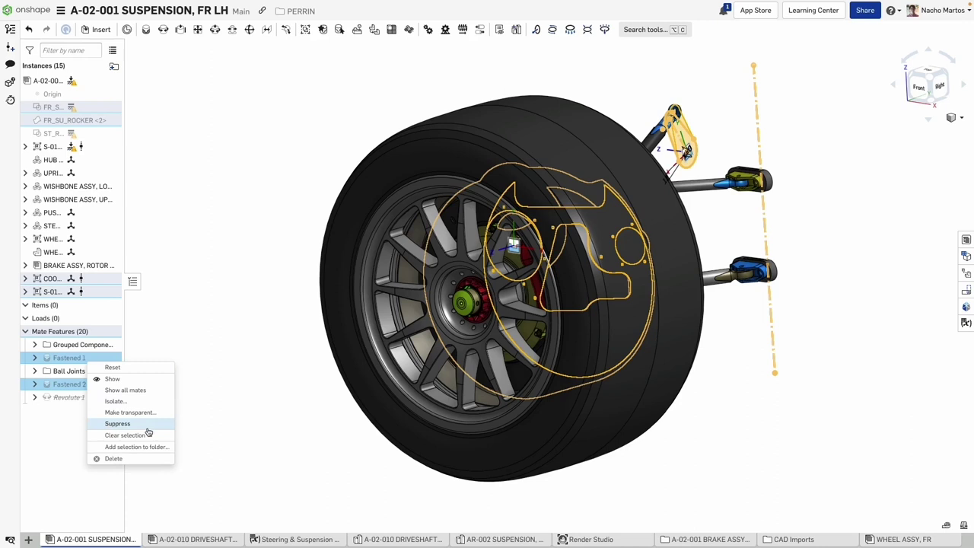
click(152, 448)
text(Fas)
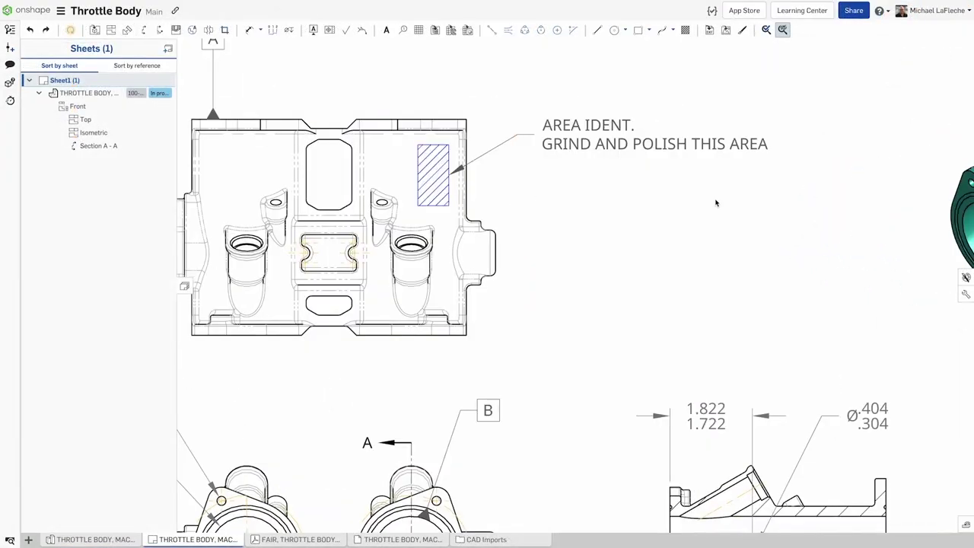
In the Throttle Body drawing, draw a rectangular ANSI31 hatch region in the throttle body view's upper-left area and set its scale to 0.5
mouse_move(718, 202)
right_down()
mouse_move(707, 203)
mouse_move(845, 203)
right_up()
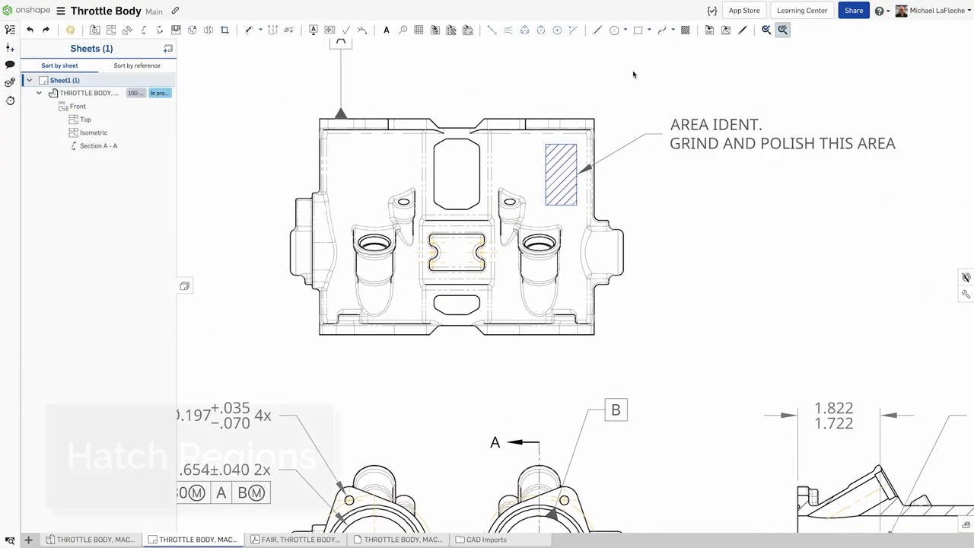
click(686, 30)
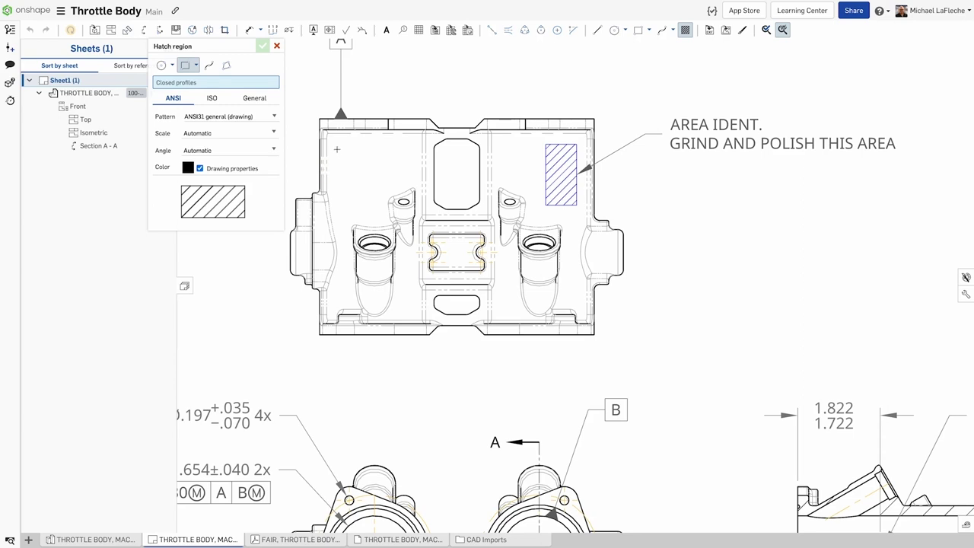
click(415, 173)
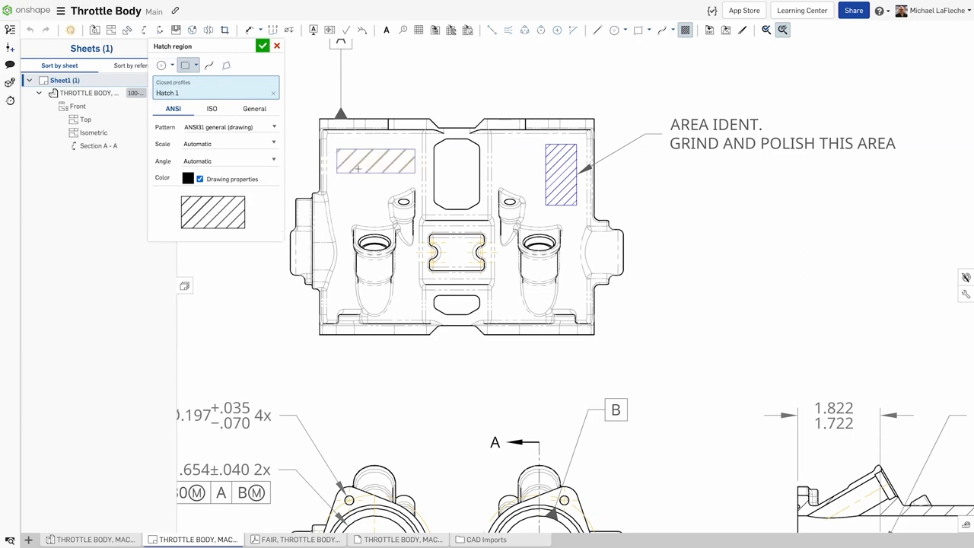
click(206, 143)
text(0)
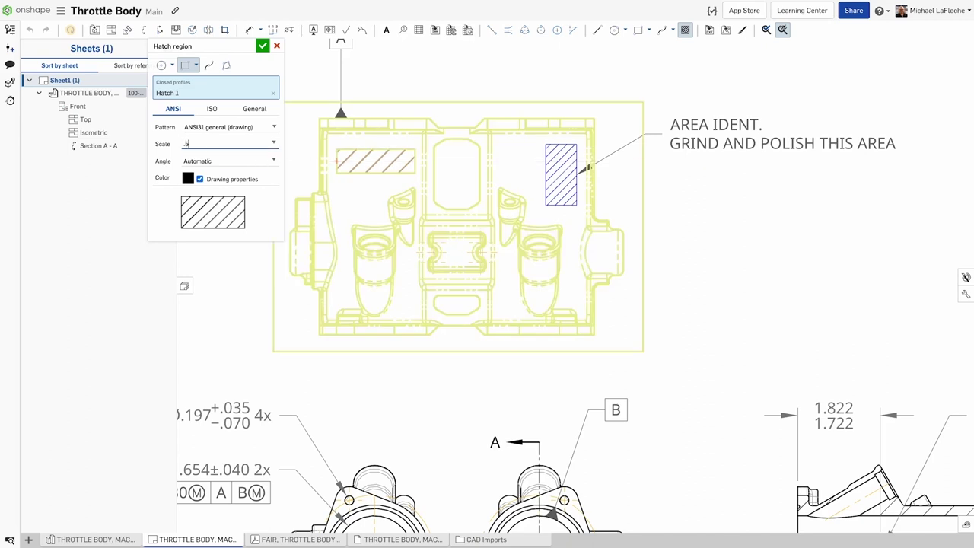
text(.5)
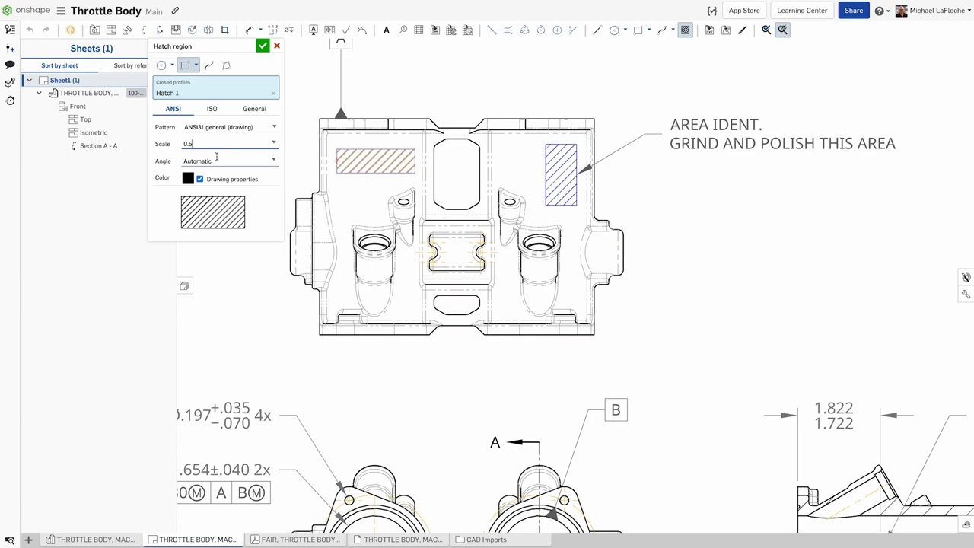
Set the new hatch region's angle to 60° and its pattern to ANSI32 steel, and accept the region
click(217, 159)
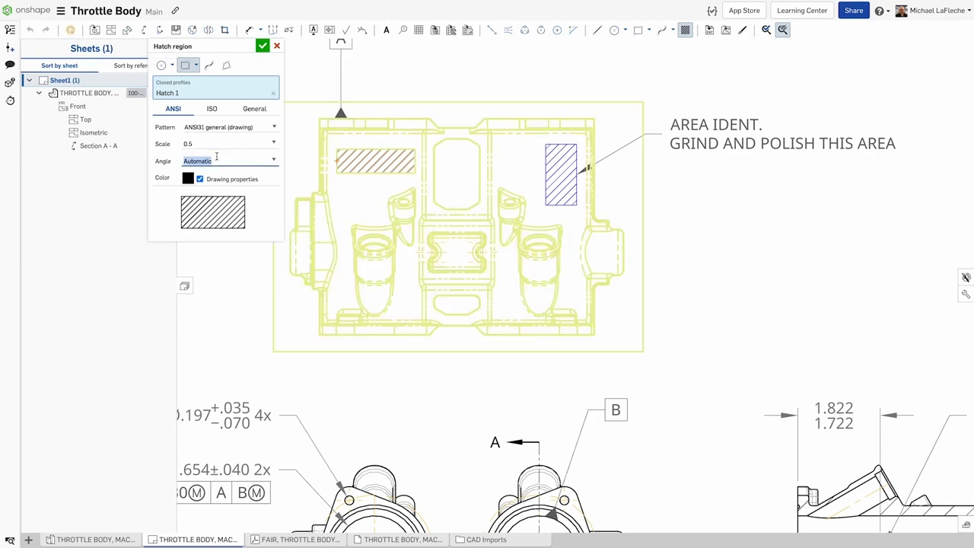
text(60.0)
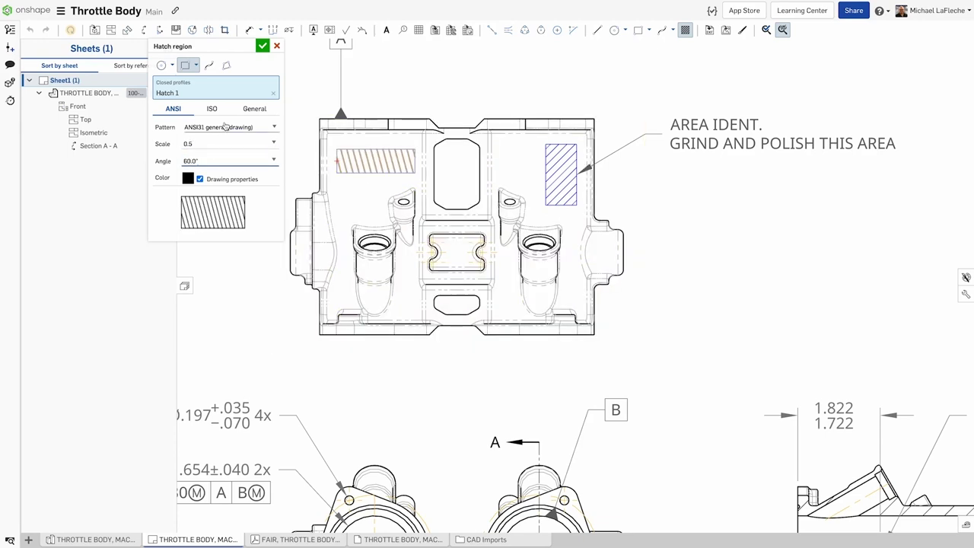
click(225, 127)
click(212, 176)
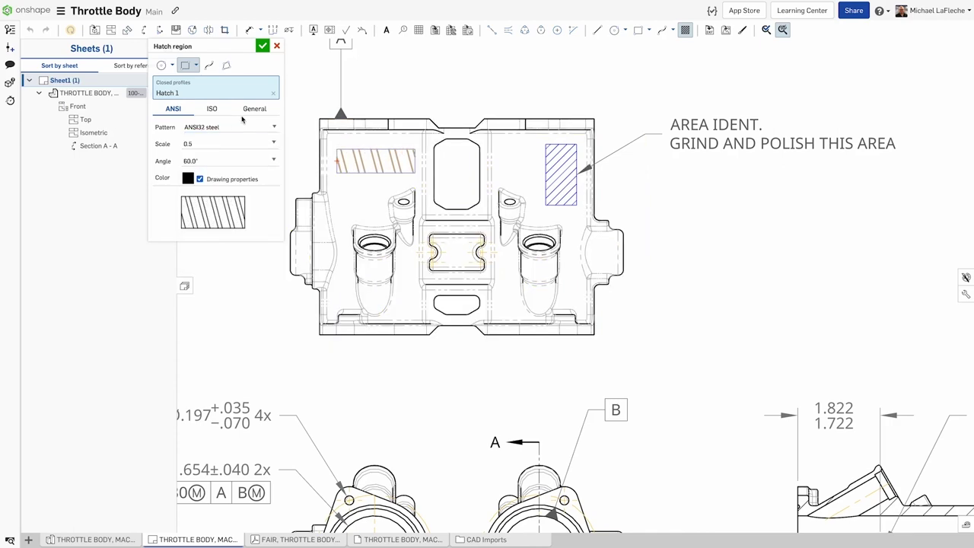
click(263, 47)
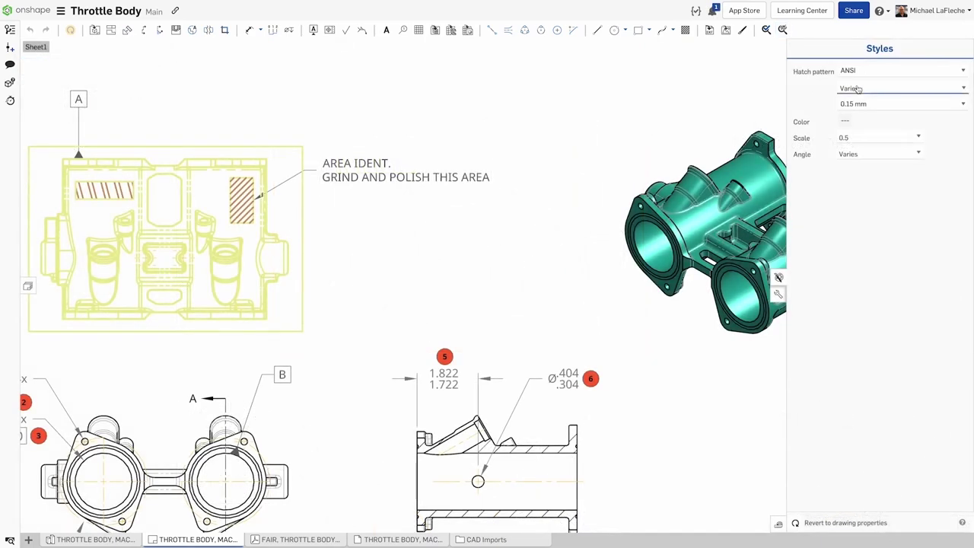
Restyle both selected hatch regions with the ANSI35 pattern, a 0.35 mm line weight and a scale of 0.75
click(858, 89)
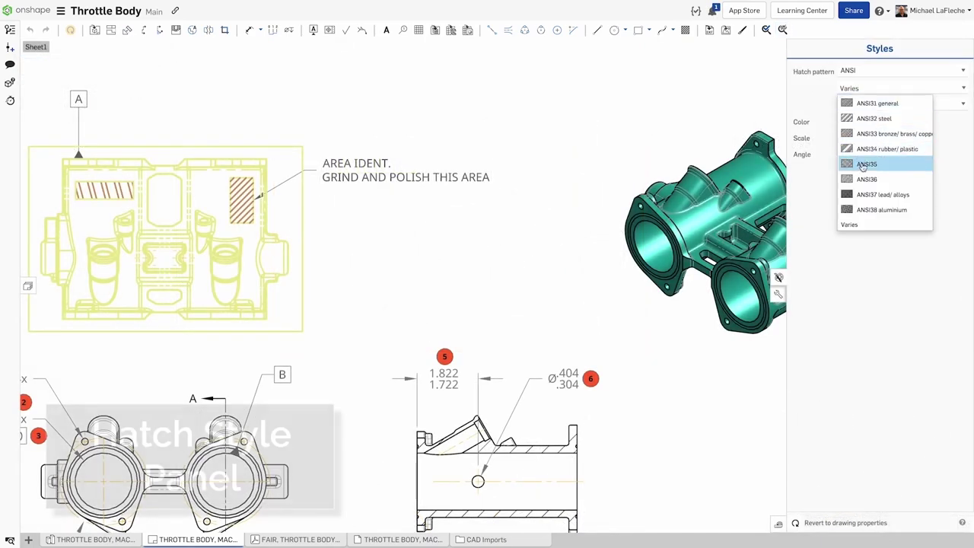
click(863, 166)
click(860, 105)
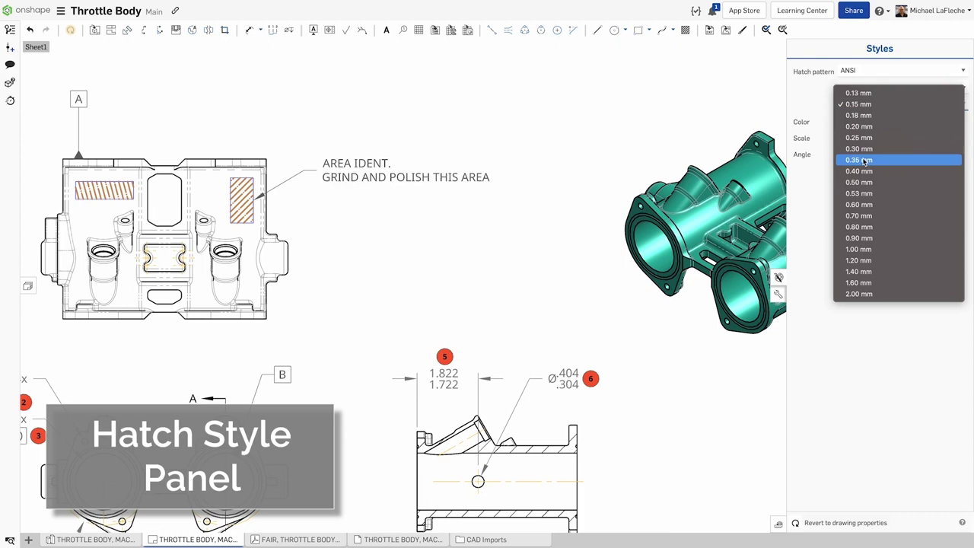
click(864, 160)
double_click(859, 137)
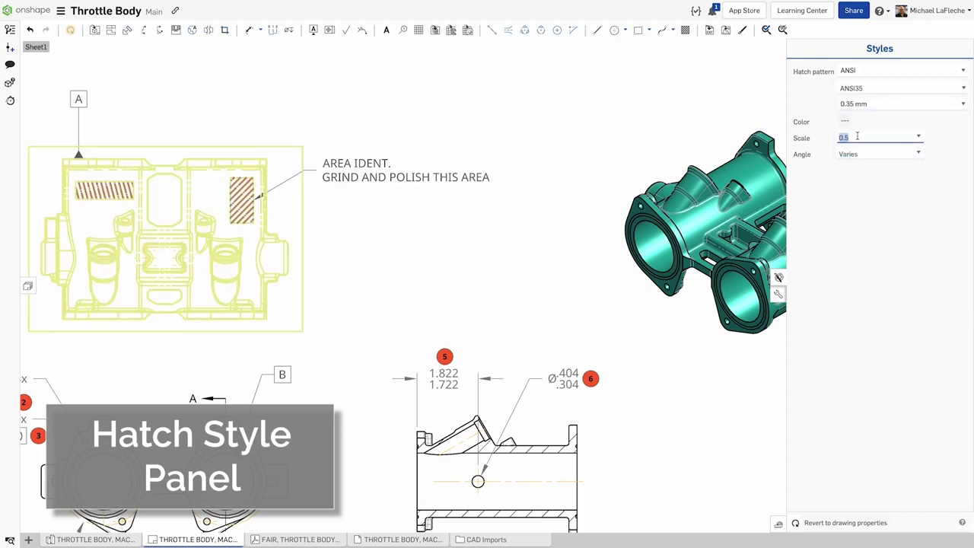
key(BackSpace)
key(Return)
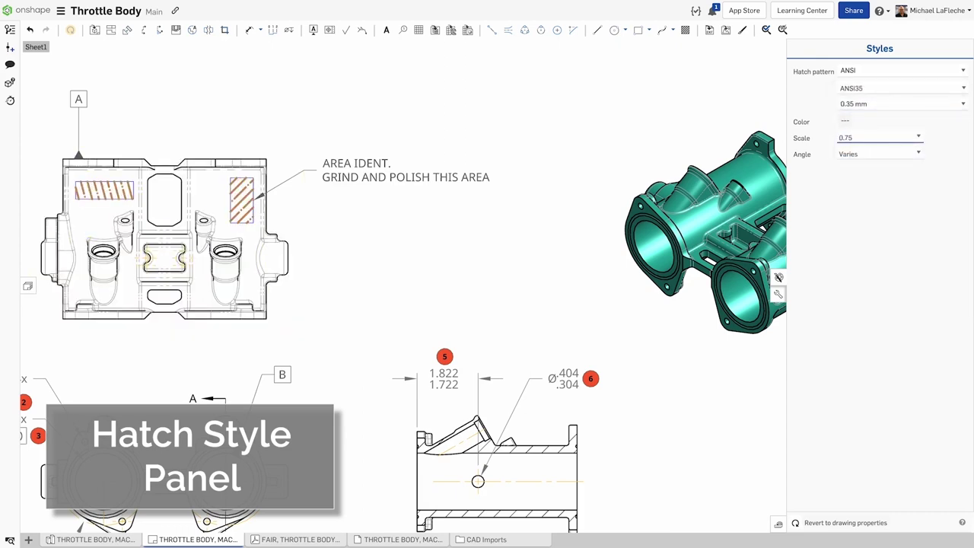
click(487, 98)
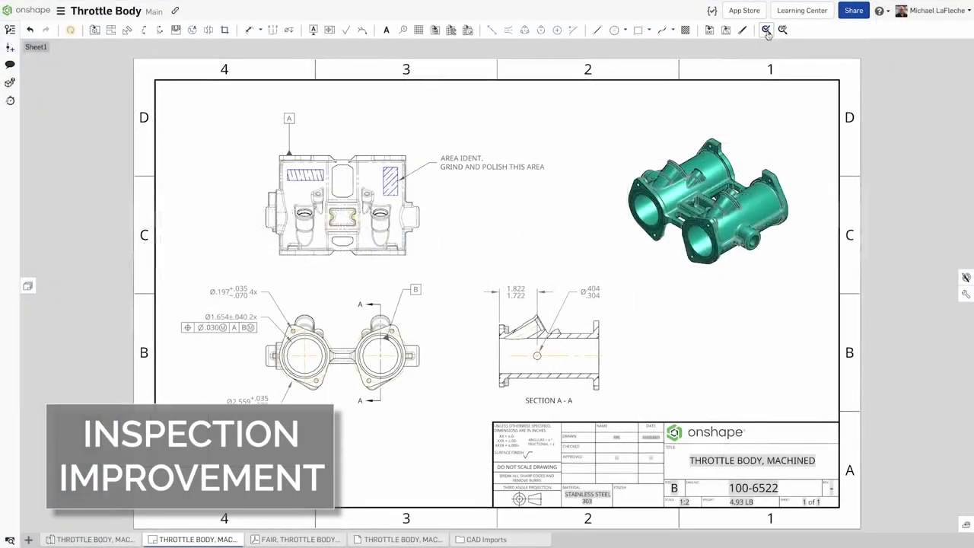
Add inspection items to the lower front view's Ø.197, Ø1.654 and Ø2.559 dimensions and its Ø.030 geometric tolerance
click(767, 30)
click(228, 292)
click(221, 317)
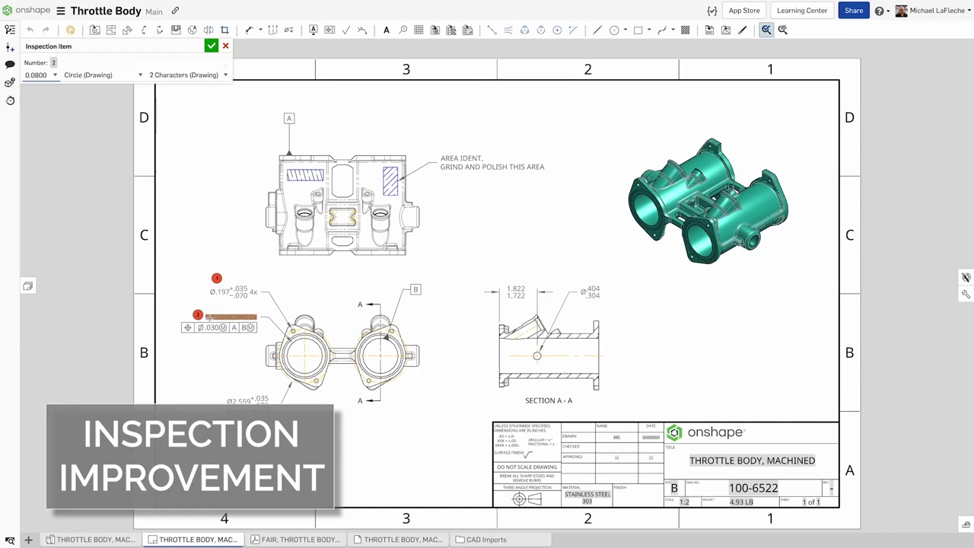
click(209, 327)
click(245, 398)
Add inspection items to Section A-A's 1.822/1.722 and Ø.404/.304 dimensions and to the AREA IDENT. note, and accept them
click(516, 291)
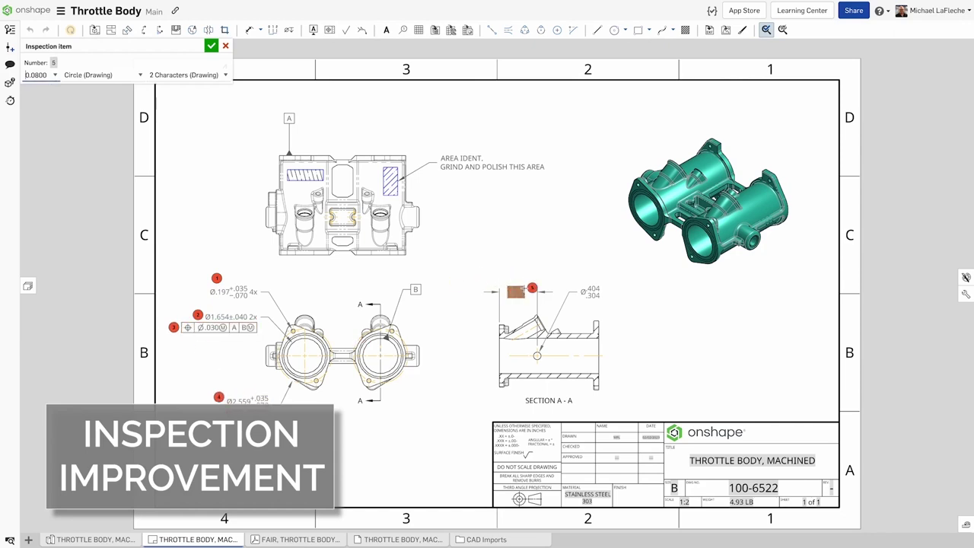
click(516, 292)
click(591, 292)
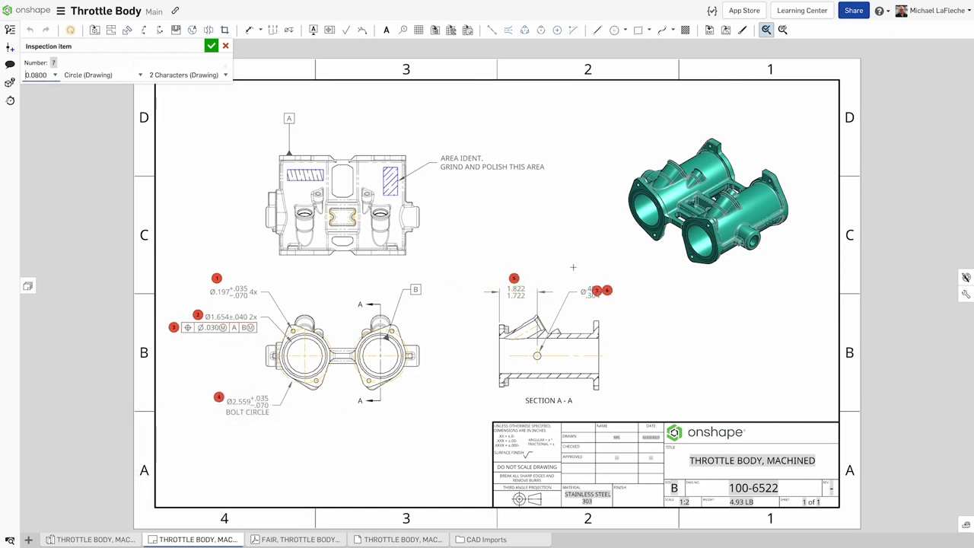
click(488, 163)
click(211, 45)
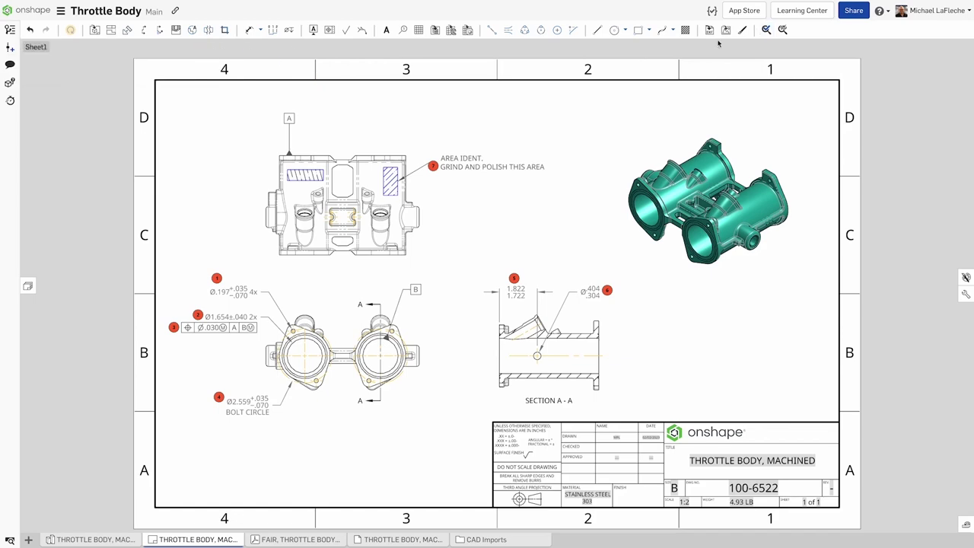
Start an export of the THROTTLE BODY, MACHINED drawing
right_click(192, 538)
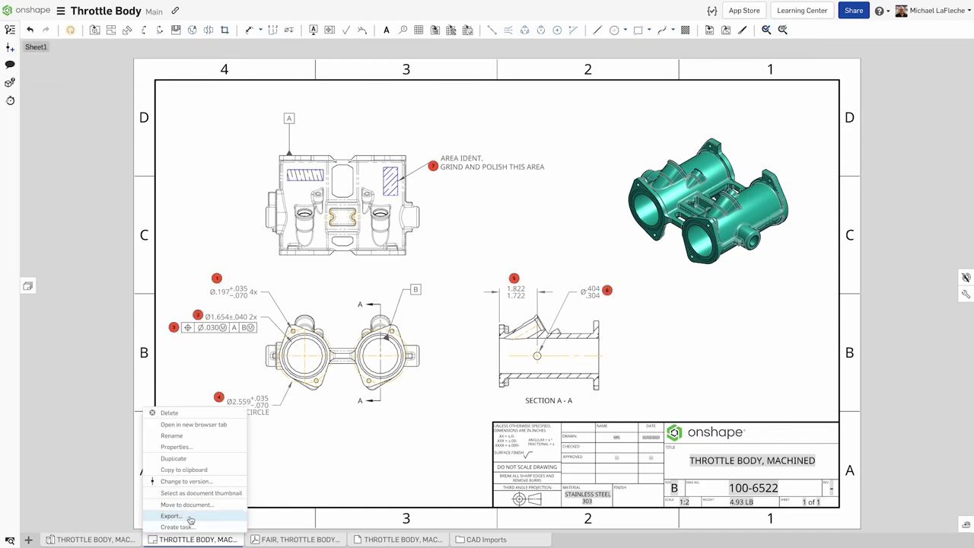
click(172, 516)
click(586, 173)
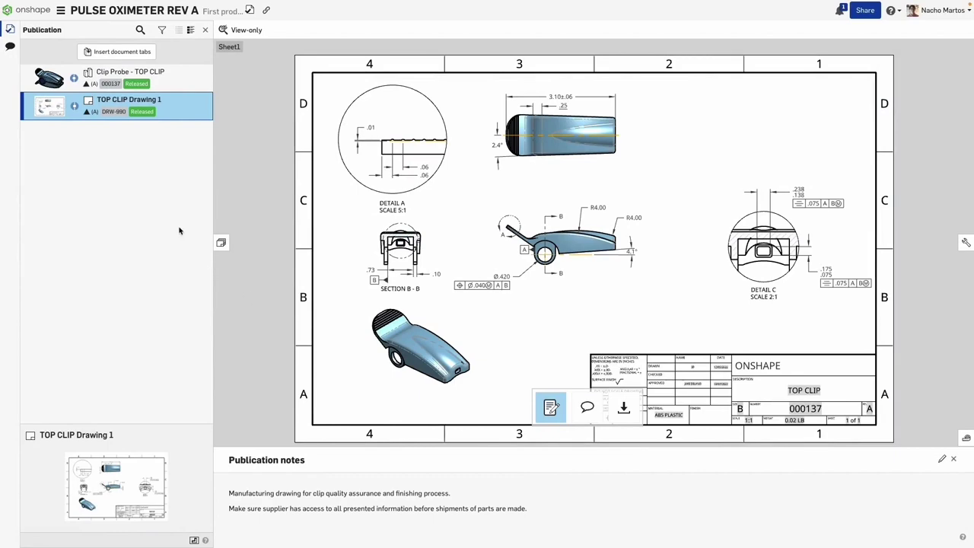
Copy the PULSE OXIMETER REV A publication to a new one named PULSE OXIMETER REV B
click(61, 11)
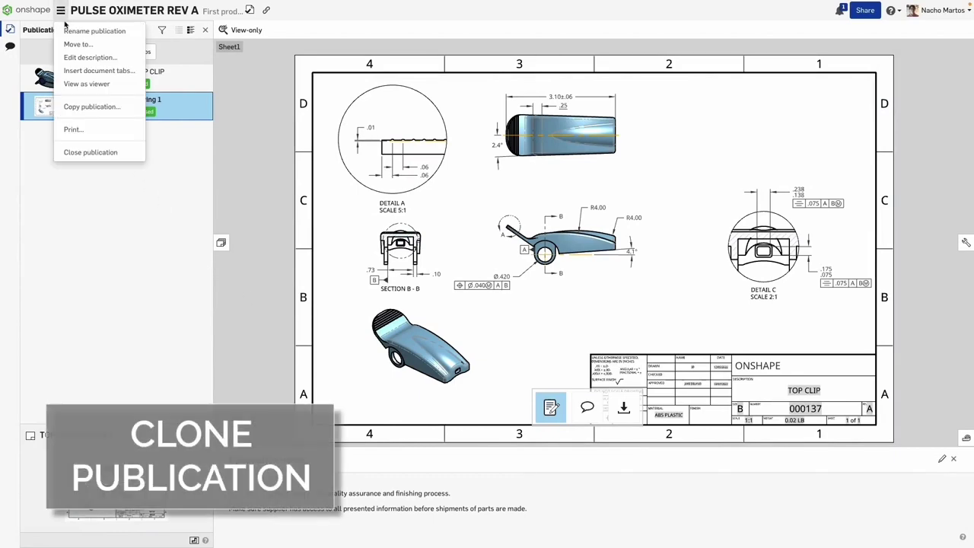
click(121, 107)
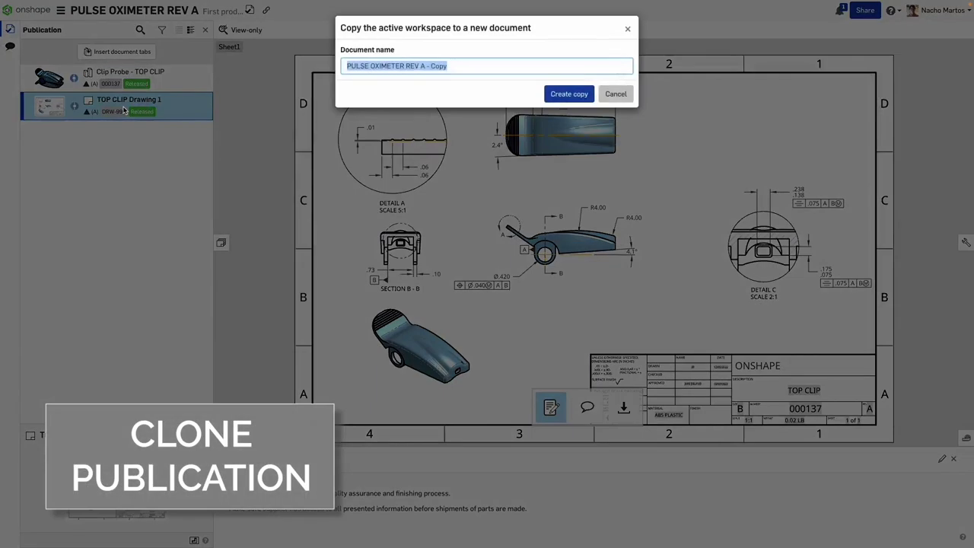
key(End)
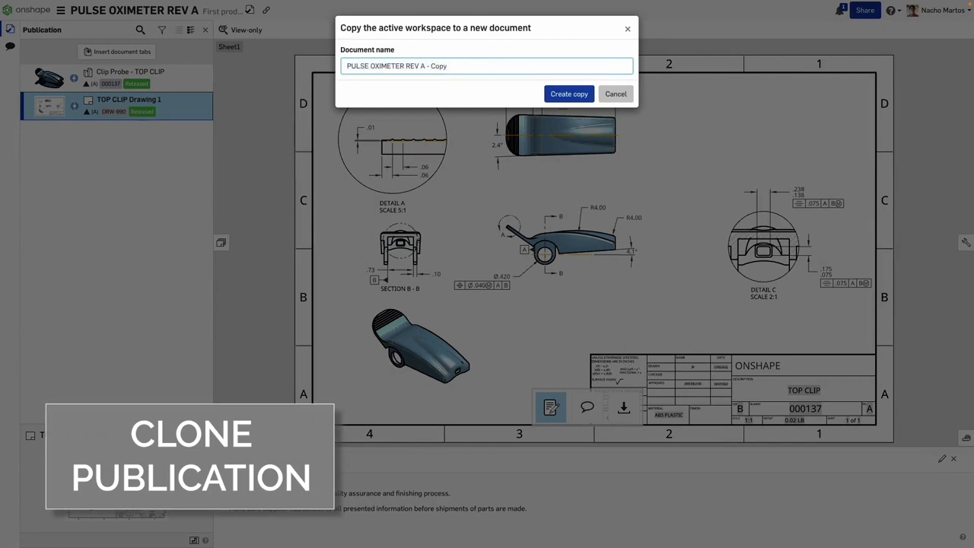
text(B)
key(Return)
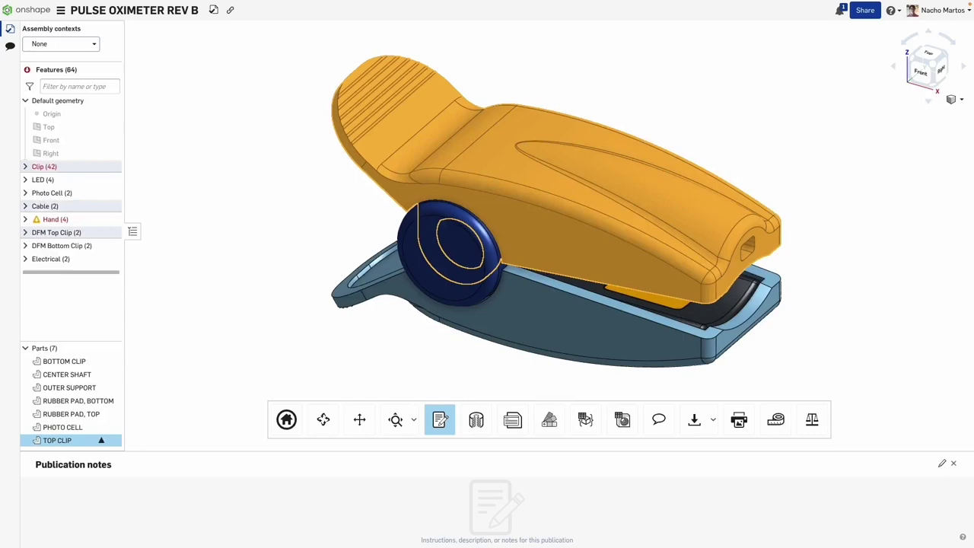
Update the Clip Probe - TOP CLIP reference in the publication to its latest released revision, B
click(11, 31)
click(73, 79)
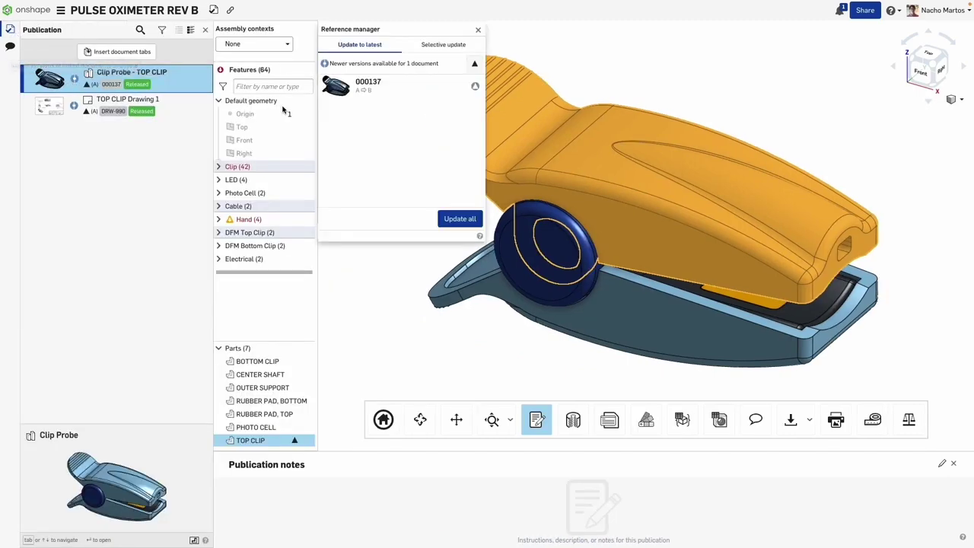
click(474, 65)
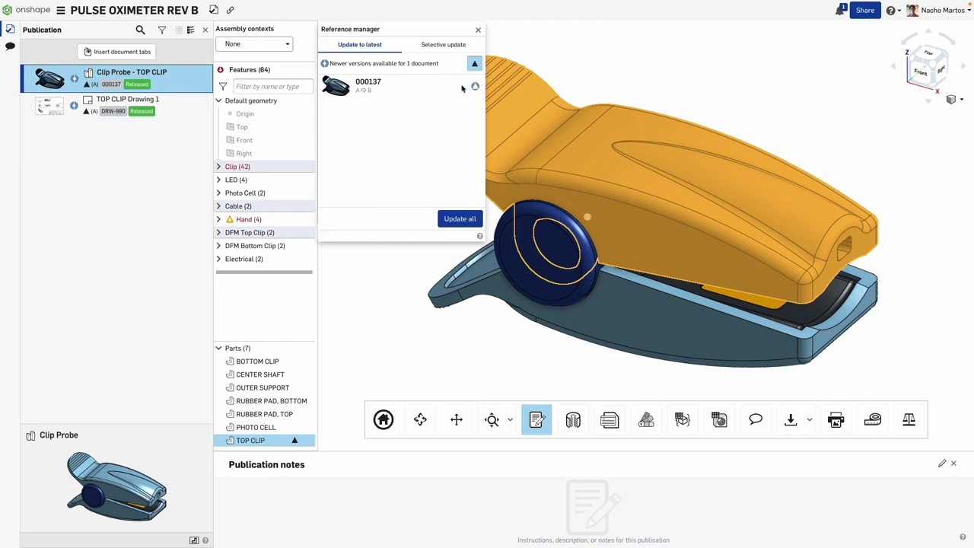
click(455, 217)
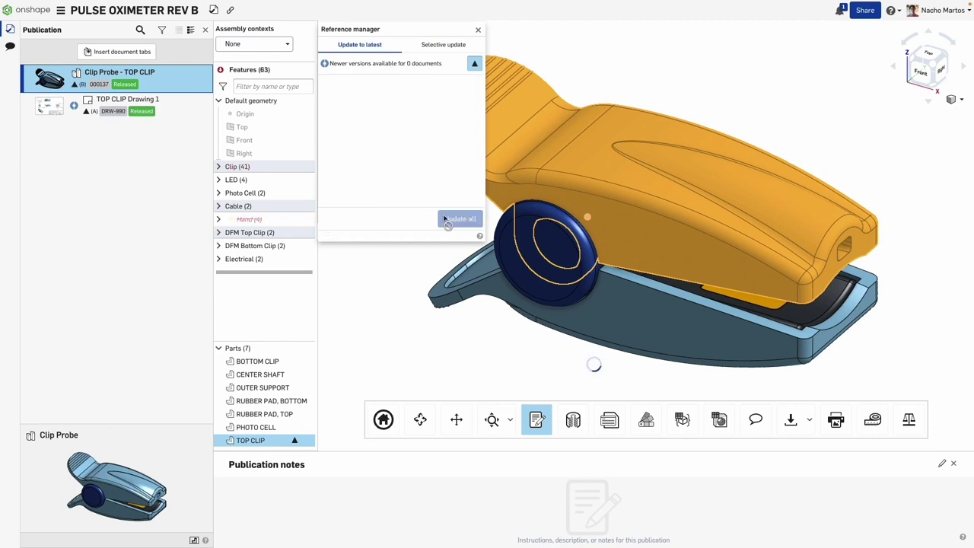
click(478, 29)
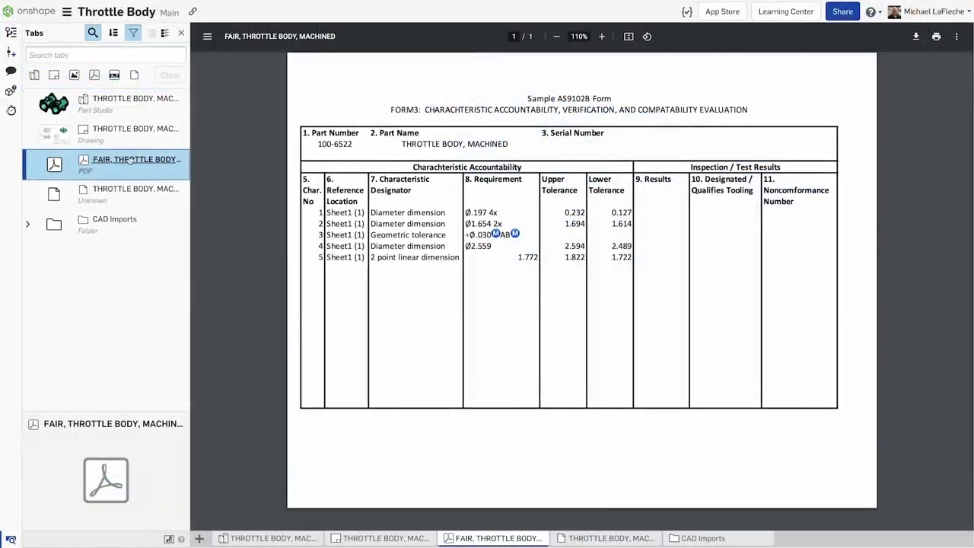
Create a task for the FAIR PDF named FAIR FOR THROTTLE BODY INITIAL RUN, described as "We need to do a run of 100 parts and inspect these items."
right_click(130, 159)
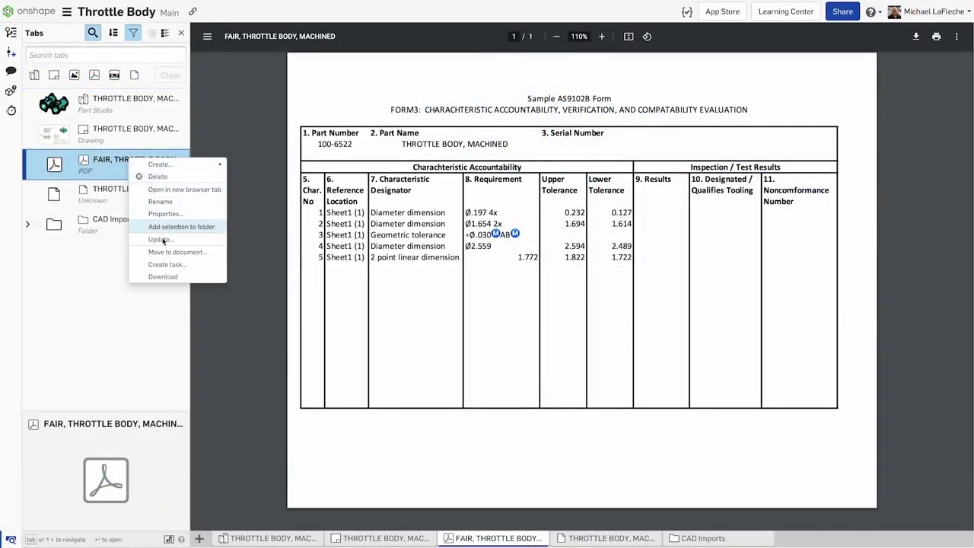
click(167, 265)
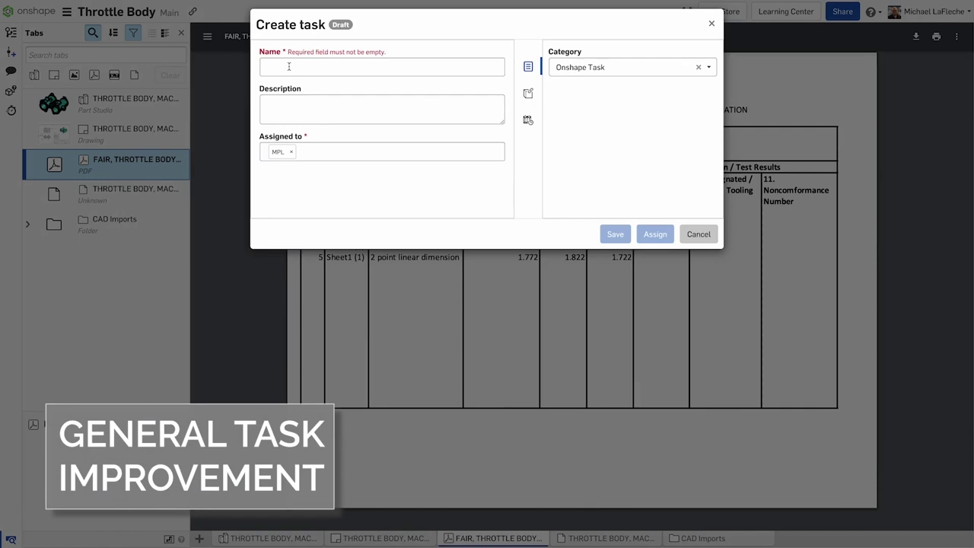
click(290, 66)
text(FAIR FOR THROTTLE BODY INITIAL RUN)
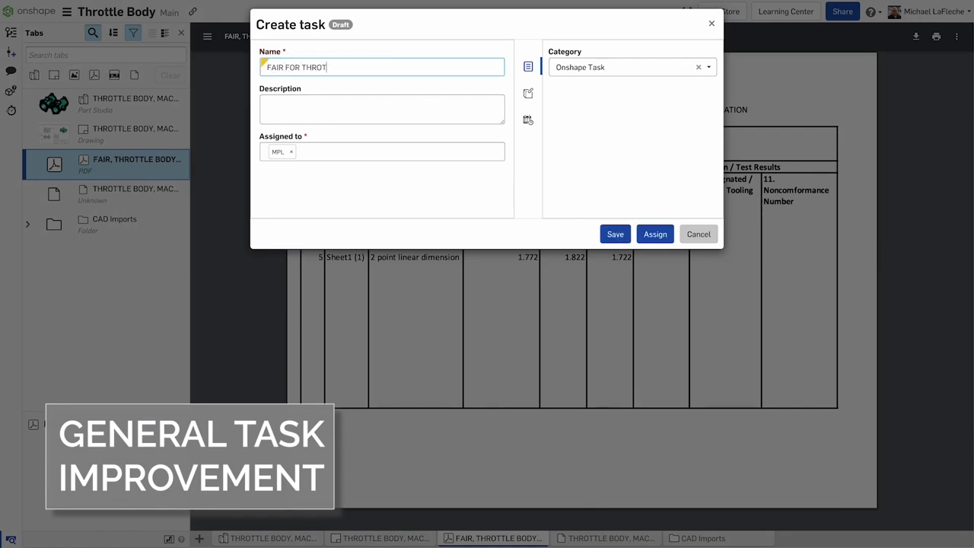
click(268, 104)
text(We need to )
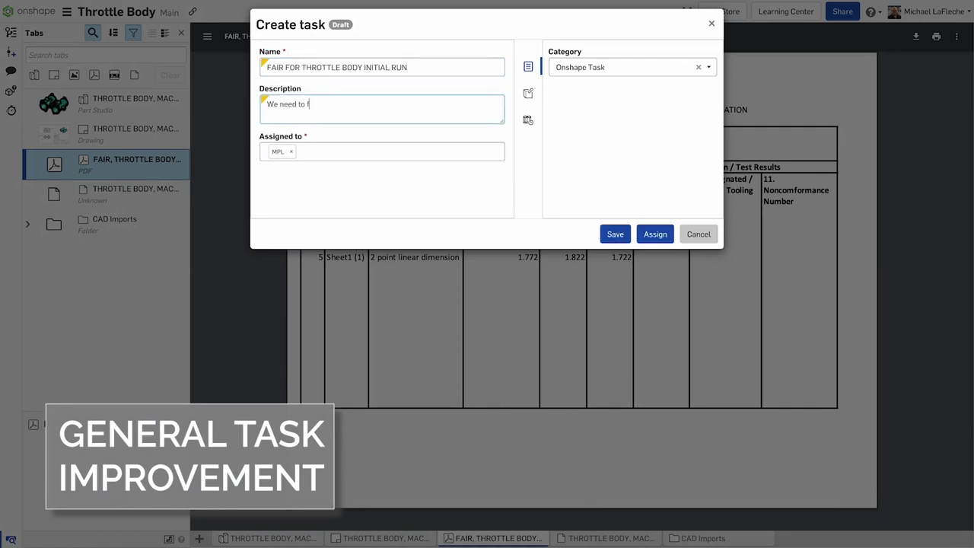
text(do a run of 100 parts and inspec)
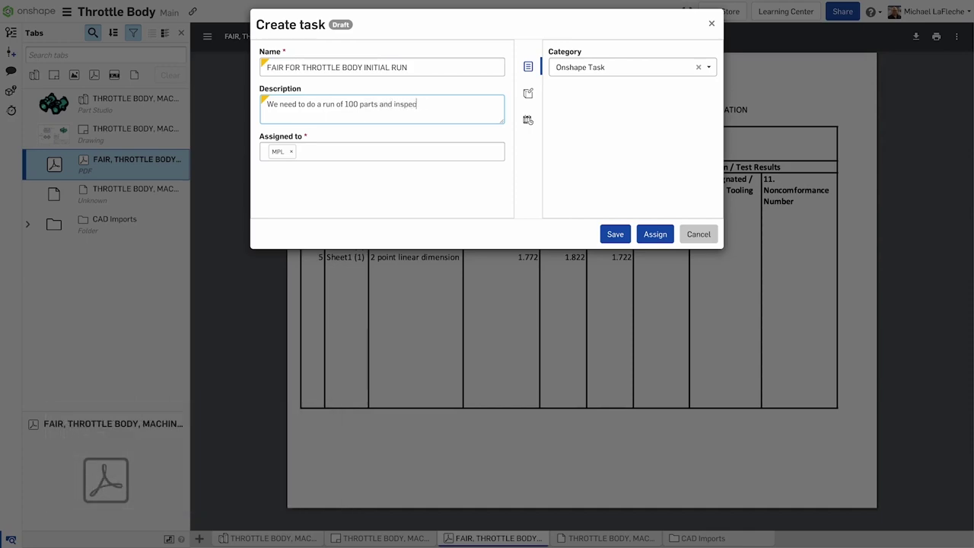
text(t these ite)
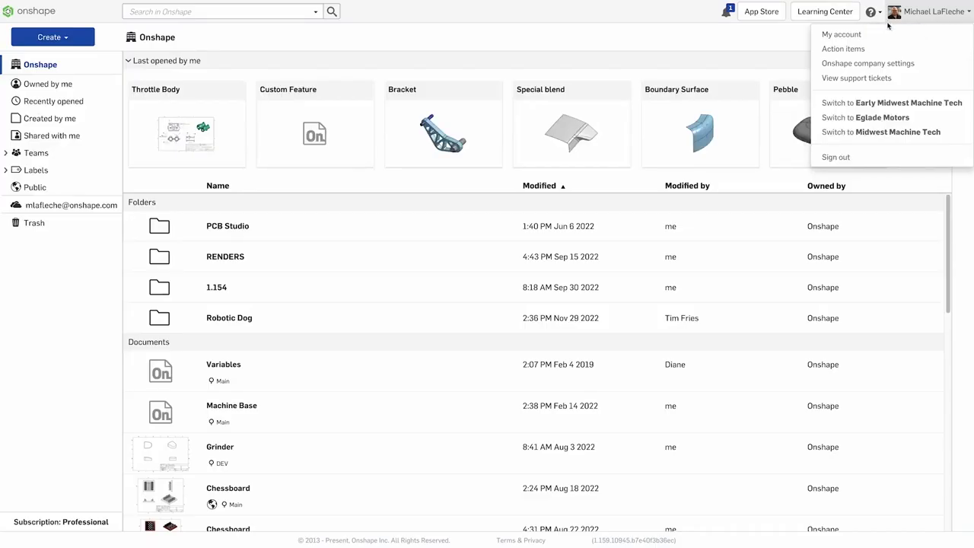
View the FAIR FOR THROTTLE BODY INITIAL RUN task among the action items and open its referenced FAIR PDF
click(843, 49)
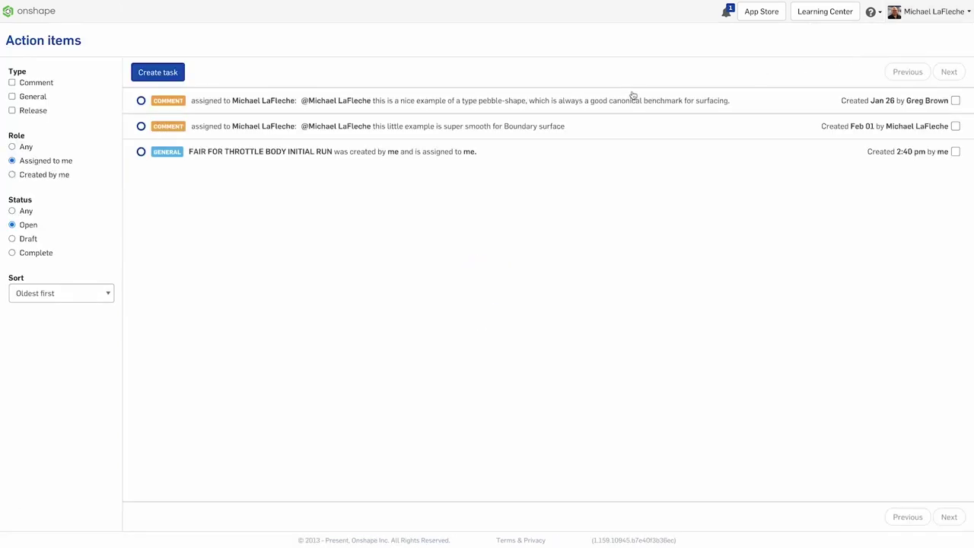
click(314, 158)
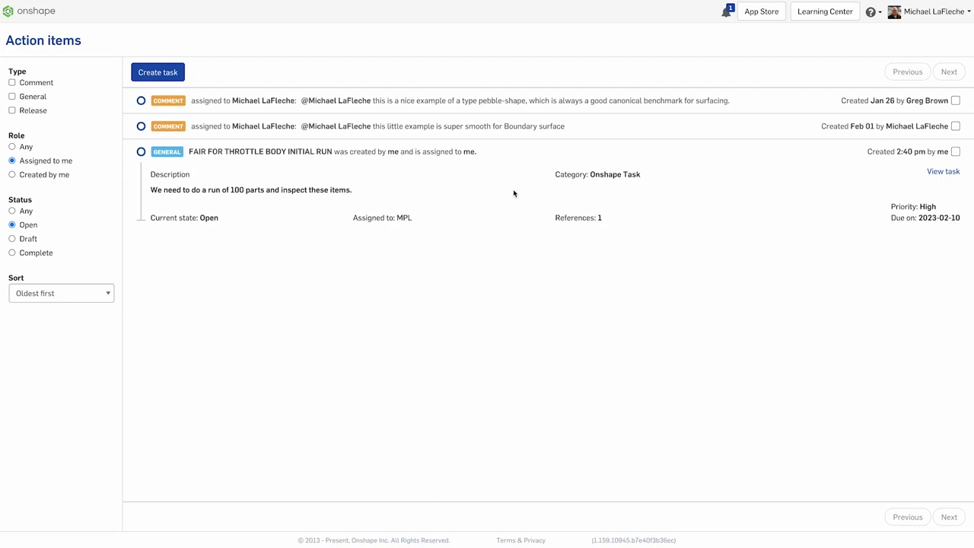
click(944, 172)
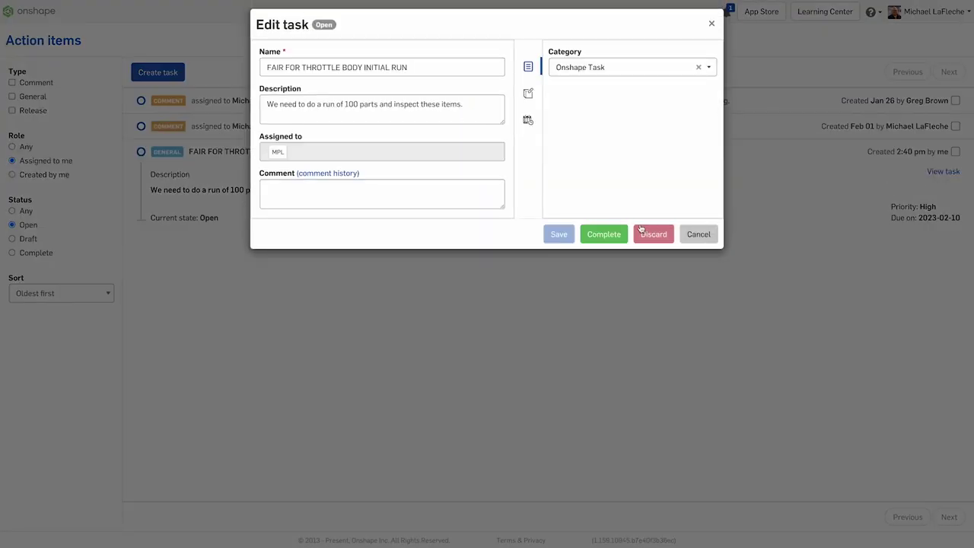
click(528, 93)
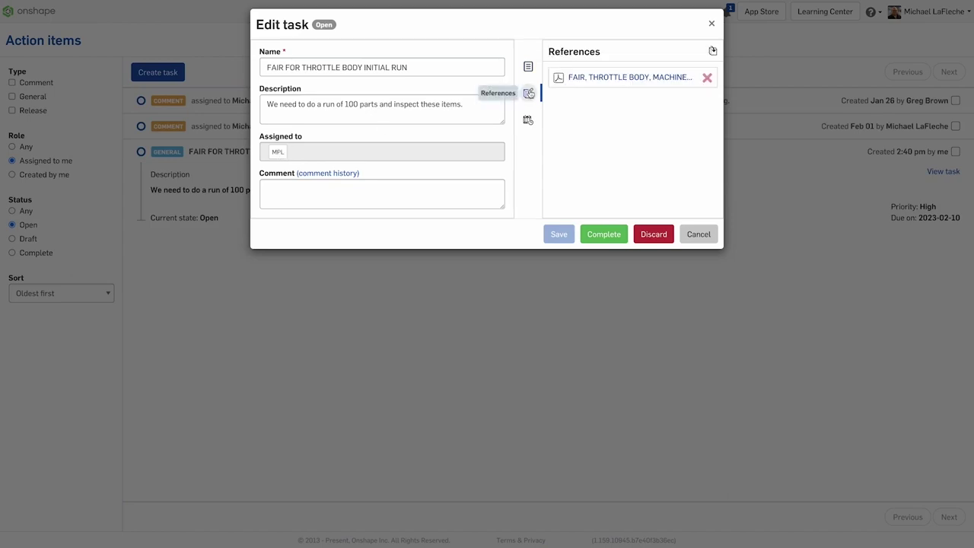
click(633, 79)
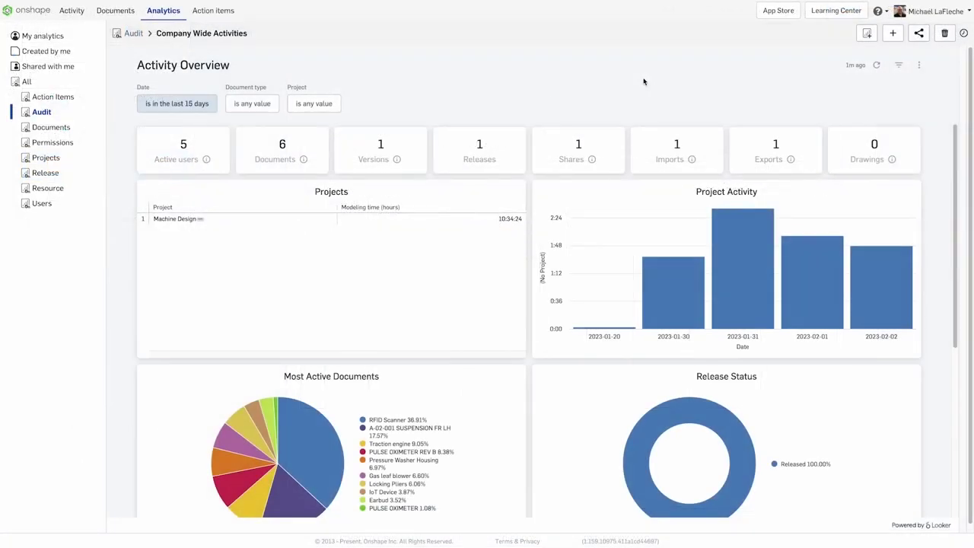
Drill from the 2023-02-02 project activity into the IoT Device modeler's user dashboard and list that document's modeling time records
click(881, 263)
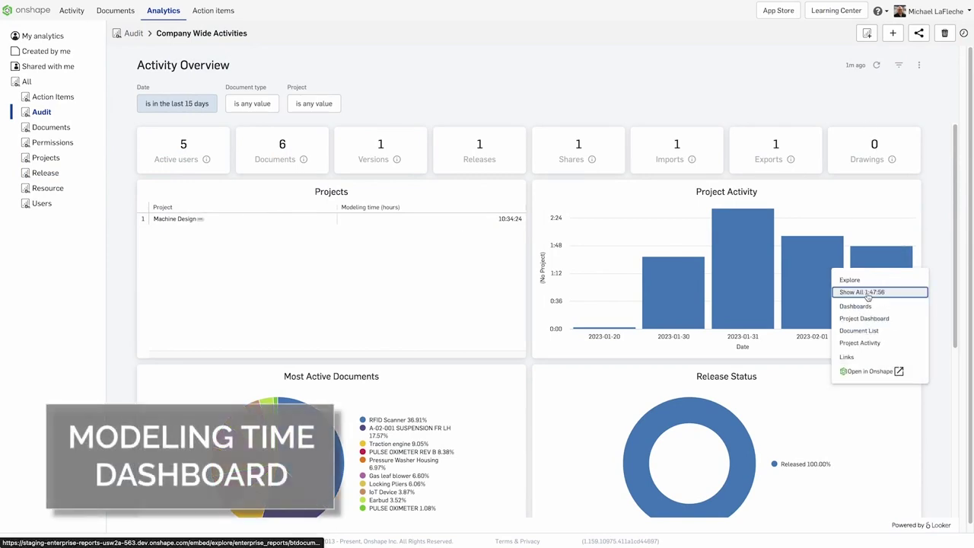
click(865, 294)
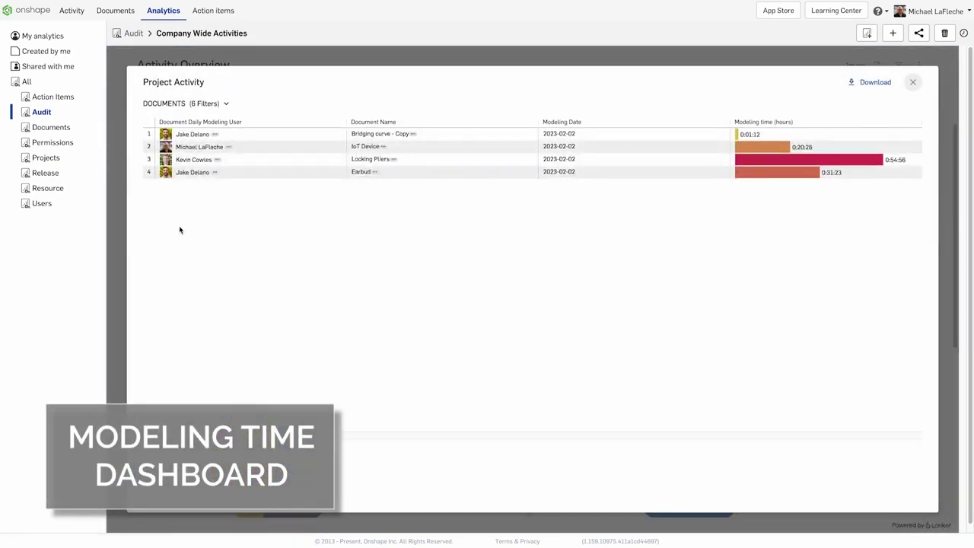
click(229, 148)
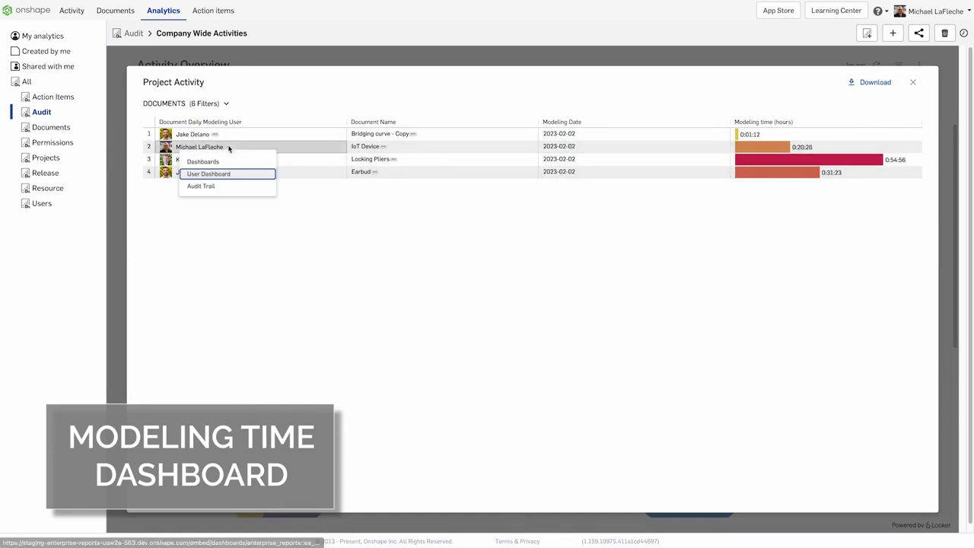
click(208, 177)
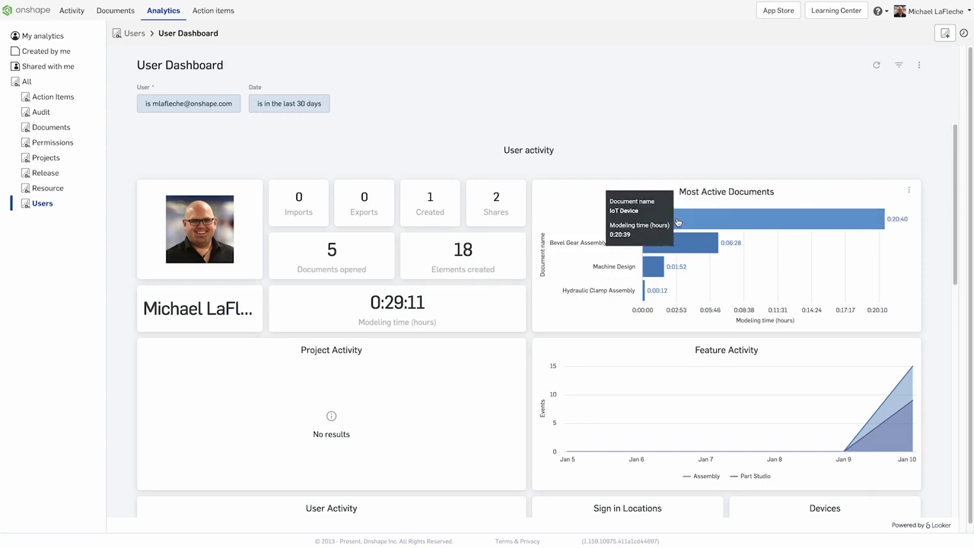
click(678, 221)
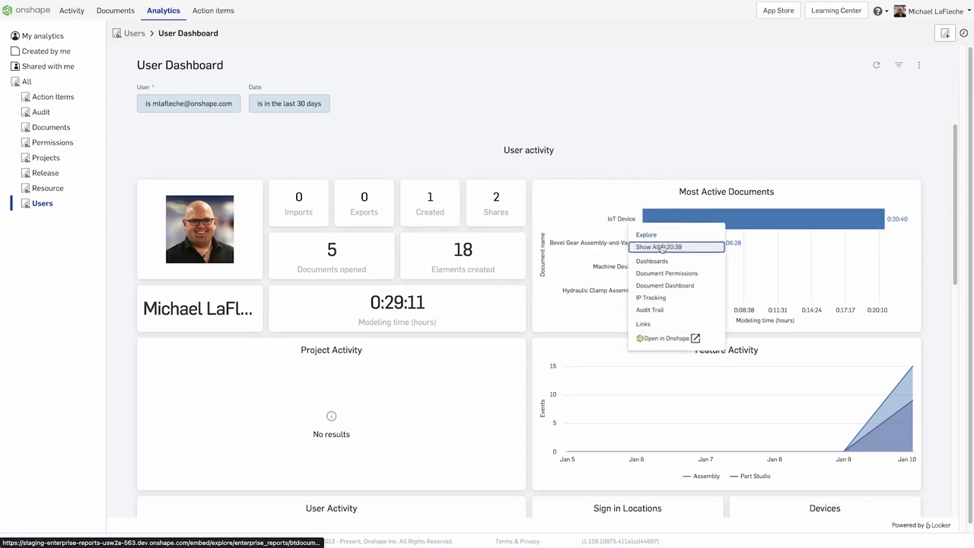
click(661, 247)
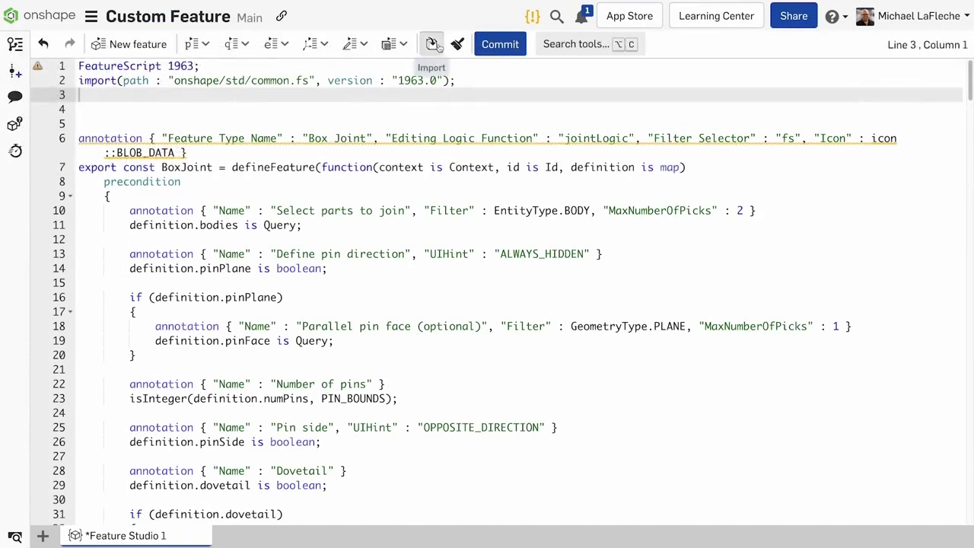
Import the boolean.fs Feature Studio from the public std document, version 1963.0, into Feature Studio 1
click(432, 45)
click(235, 337)
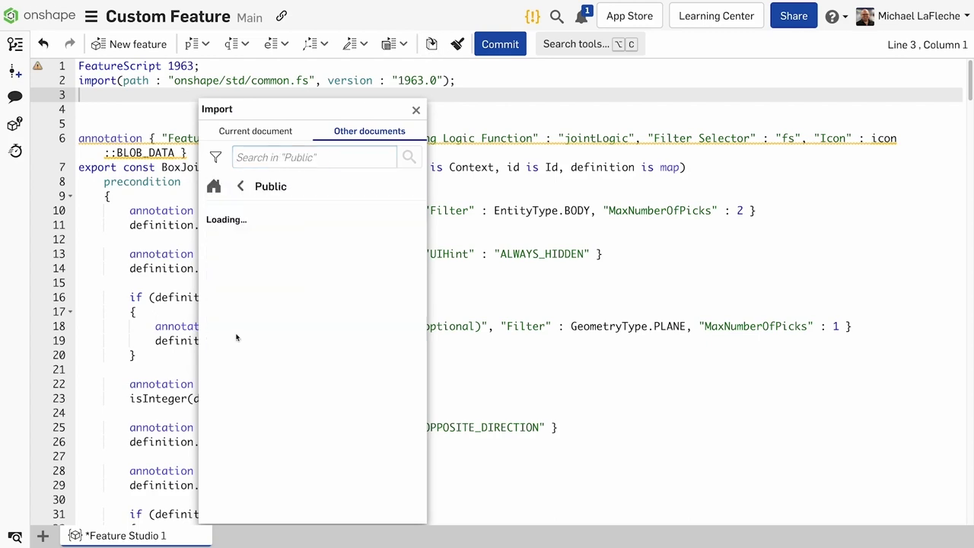
text(std)
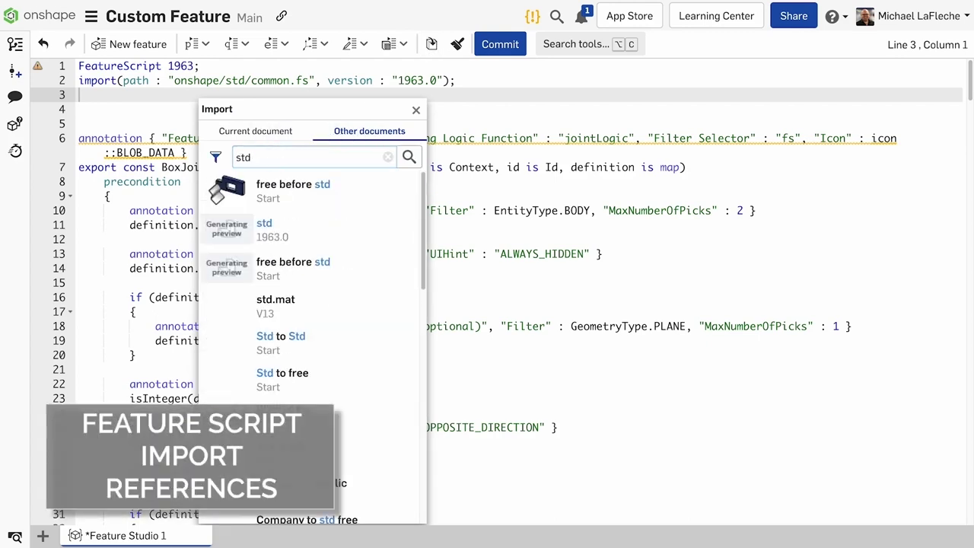
click(267, 242)
click(387, 182)
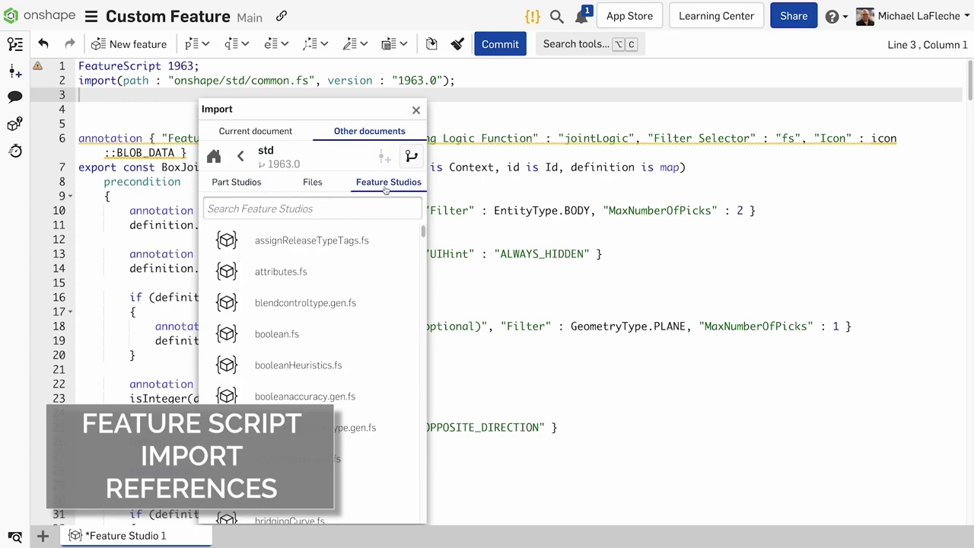
click(309, 333)
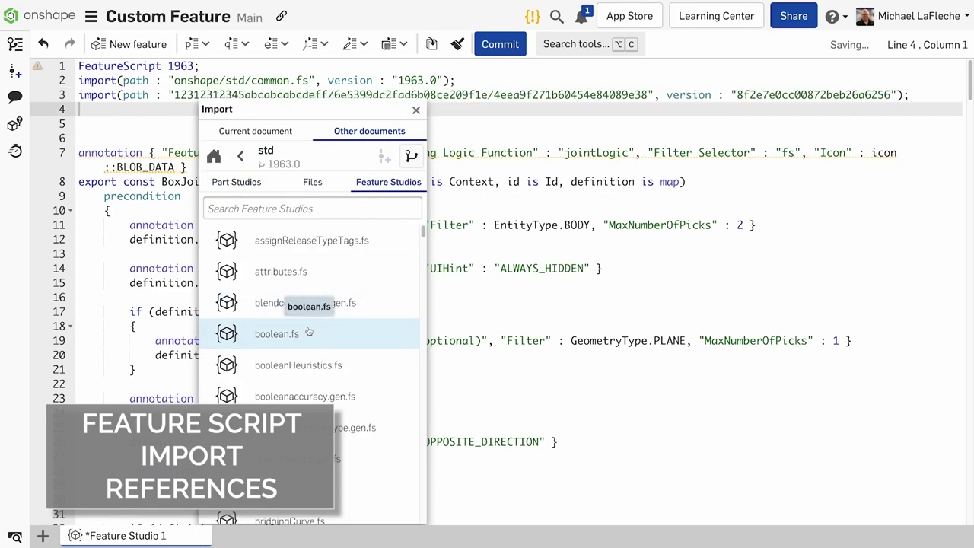
click(416, 110)
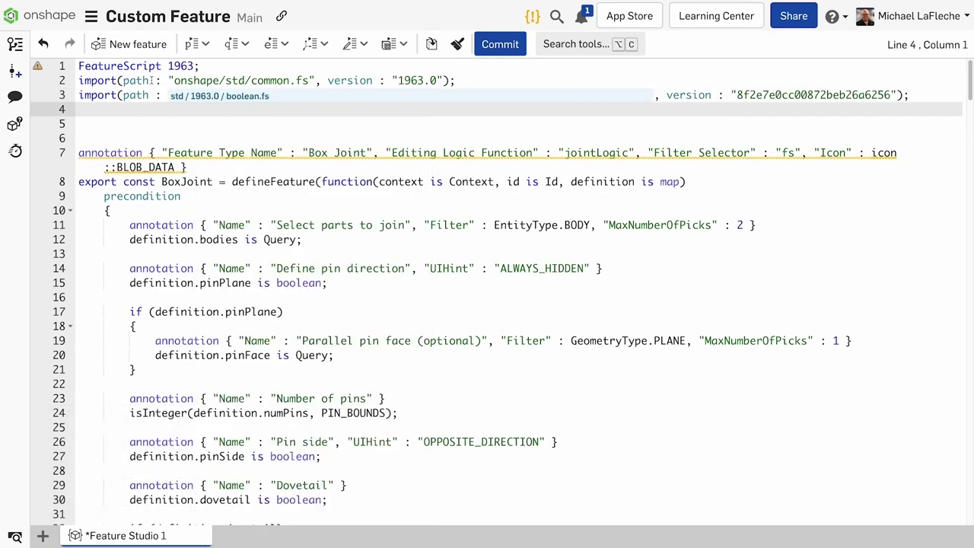
Open the source of the imported boolean.fs from its import line and look through the code
click(881, 98)
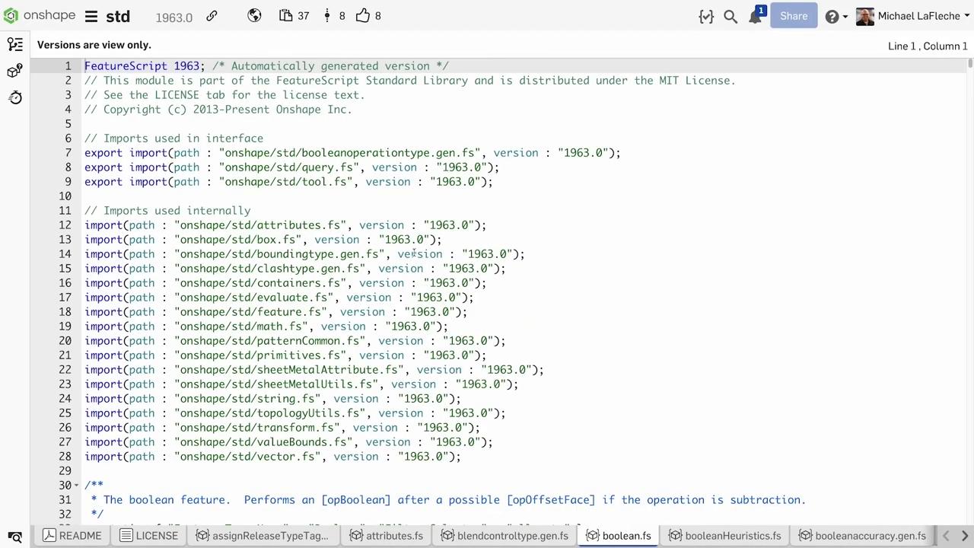
scroll(413, 253, down, 15)
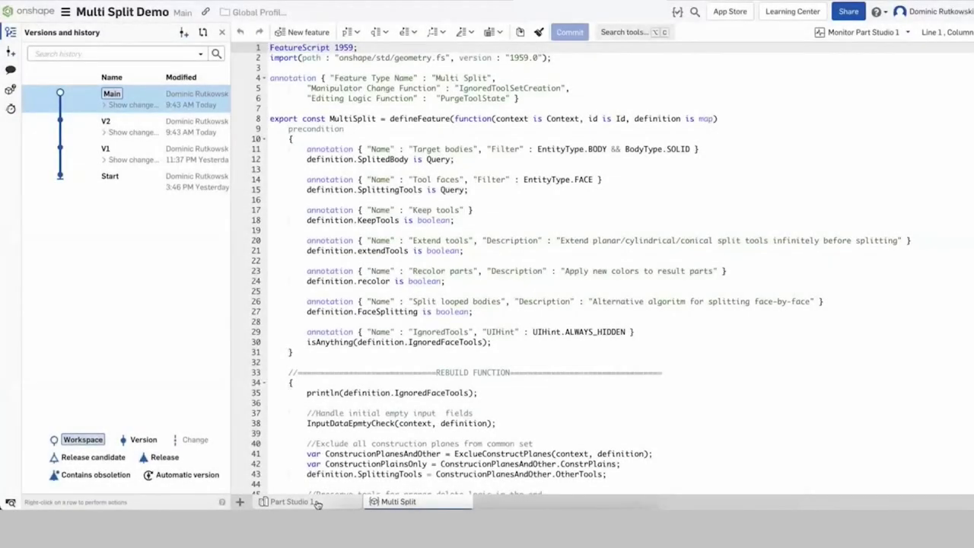
View the split ring in Part Studio 1 of Multi Split Demo and return to the Multi Split Feature Studio code
click(290, 501)
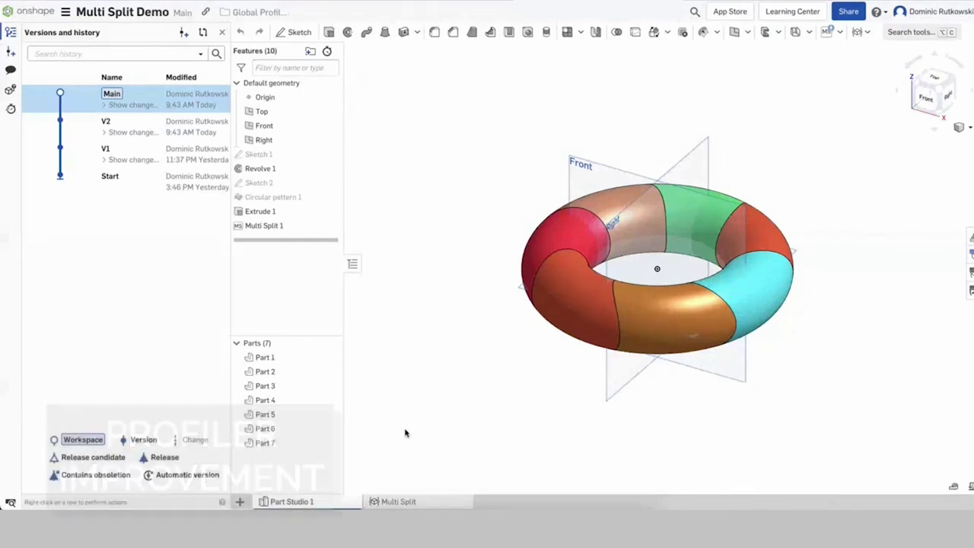
click(396, 501)
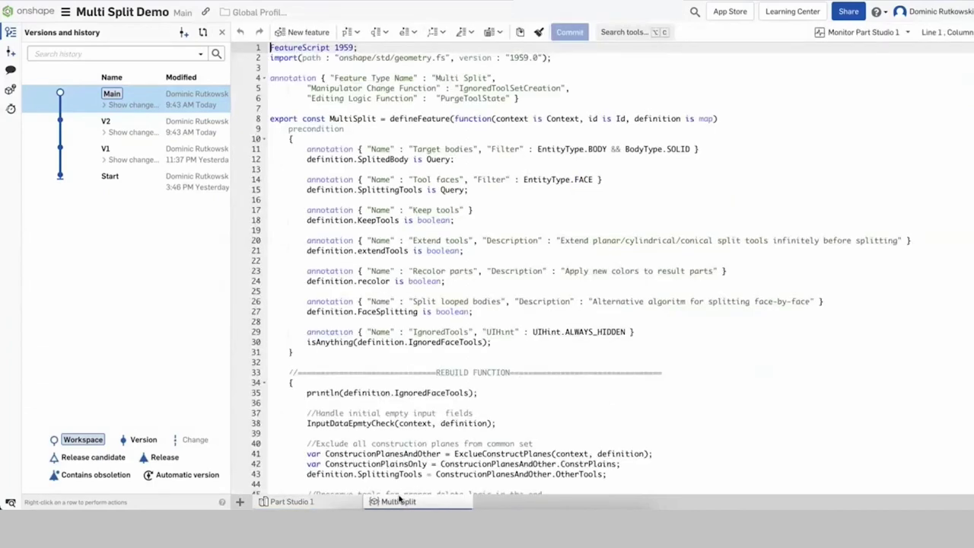
click(347, 503)
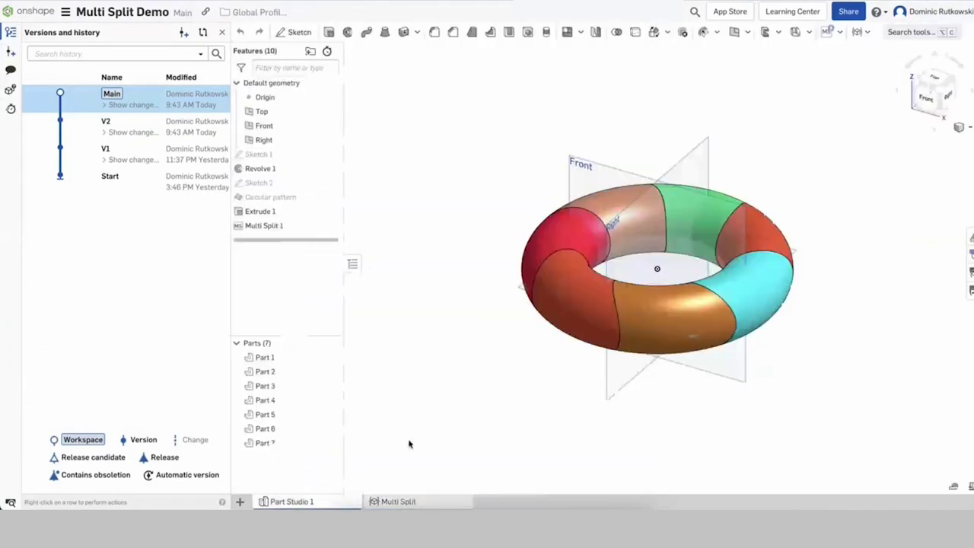
click(396, 502)
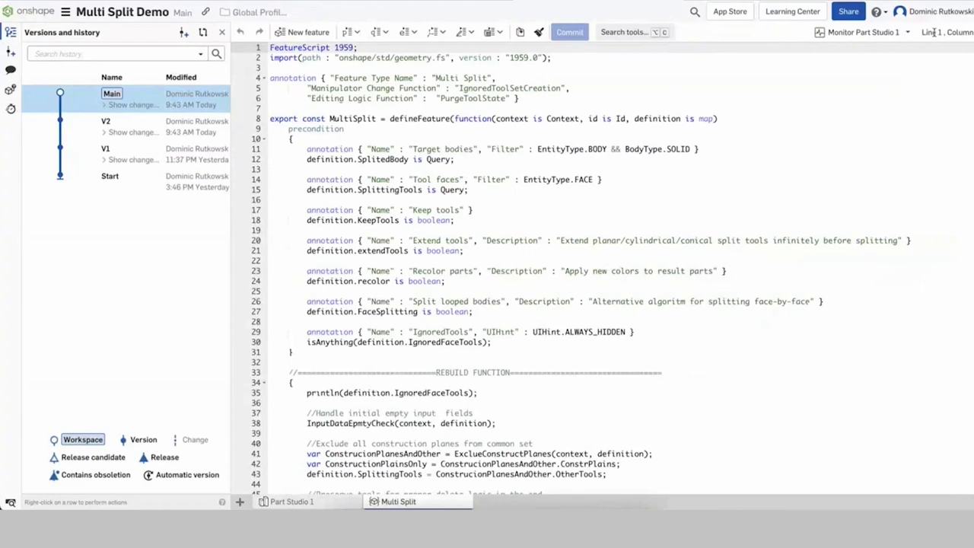
Profile Part Studio 1 from the Multi Split Feature Studio and inspect the longest execution step in the results
click(909, 37)
click(863, 60)
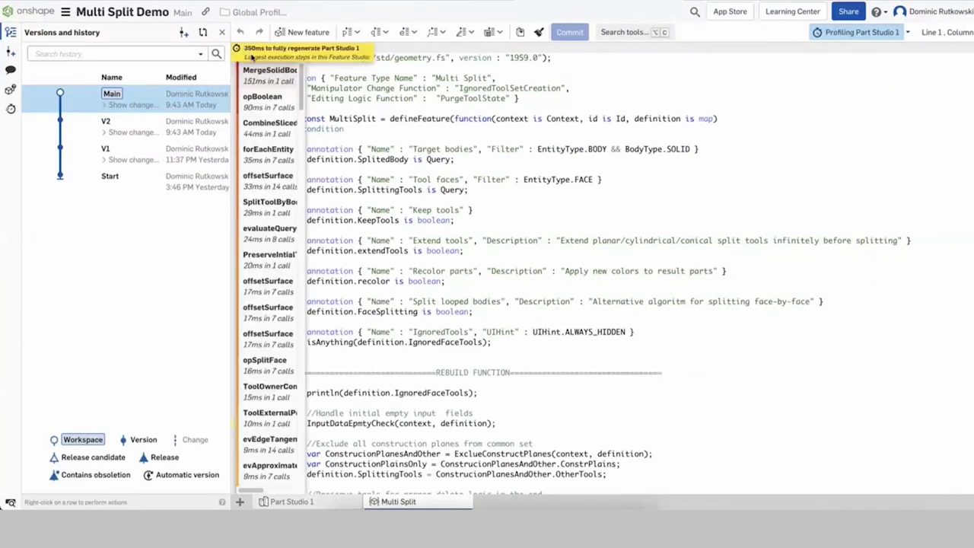
click(263, 73)
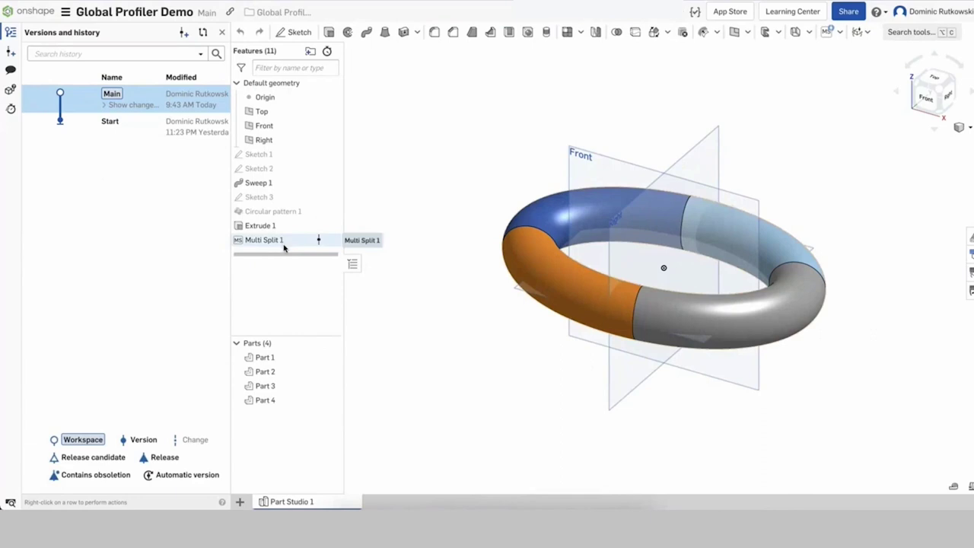
Show the FeatureScript notices in Global Profiler Demo and start profiling Part Studio 1 from there
click(695, 11)
click(953, 312)
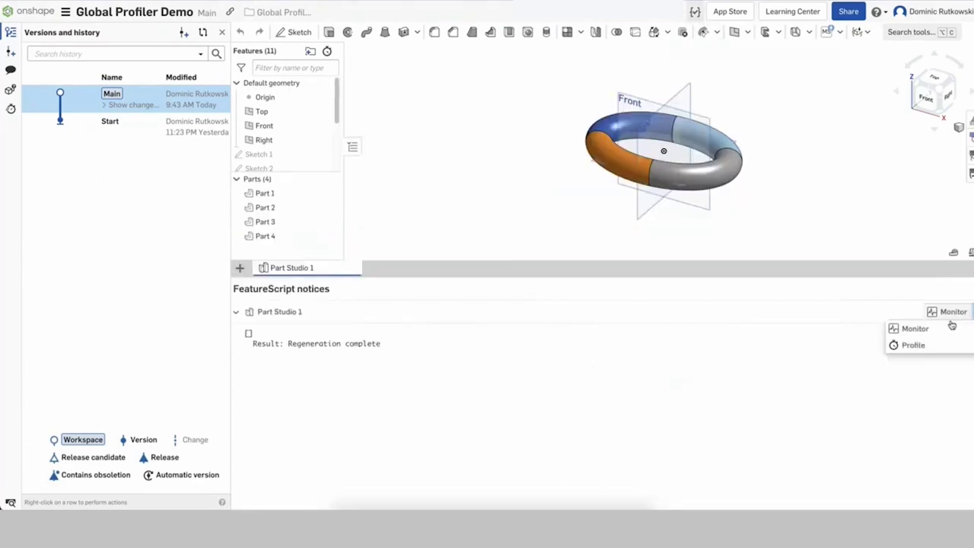
click(921, 344)
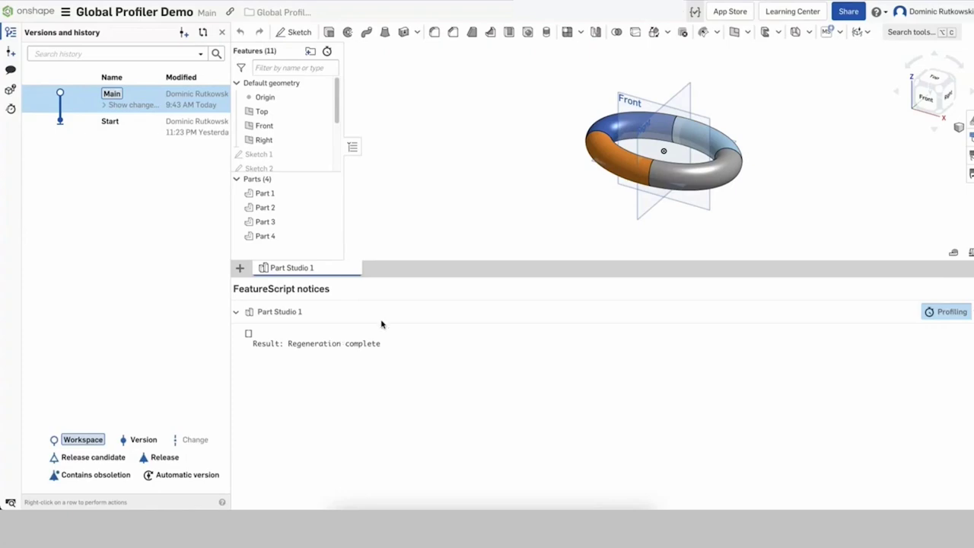
Open the linked document of the Multi Split 1 feature from the feature list
scroll(271, 127, down, 3)
right_click(291, 150)
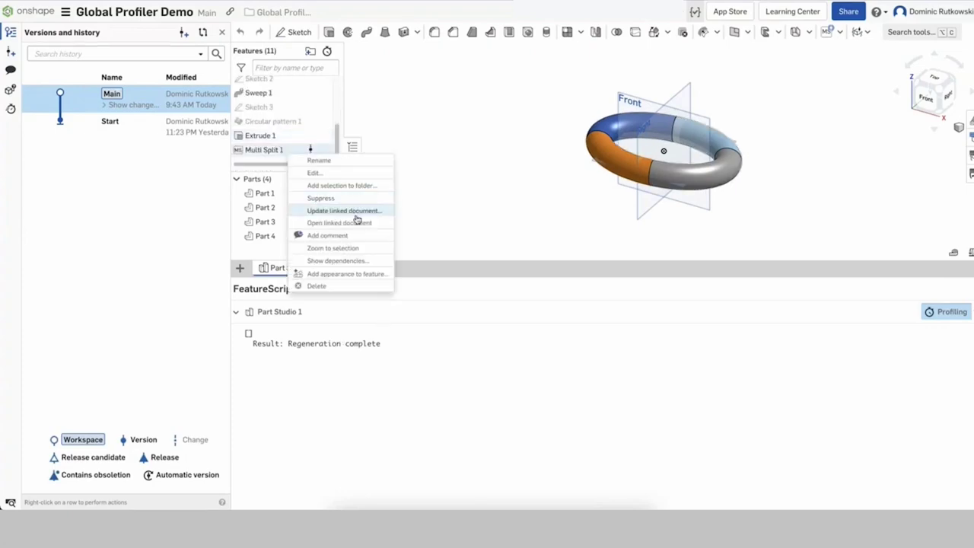
click(355, 218)
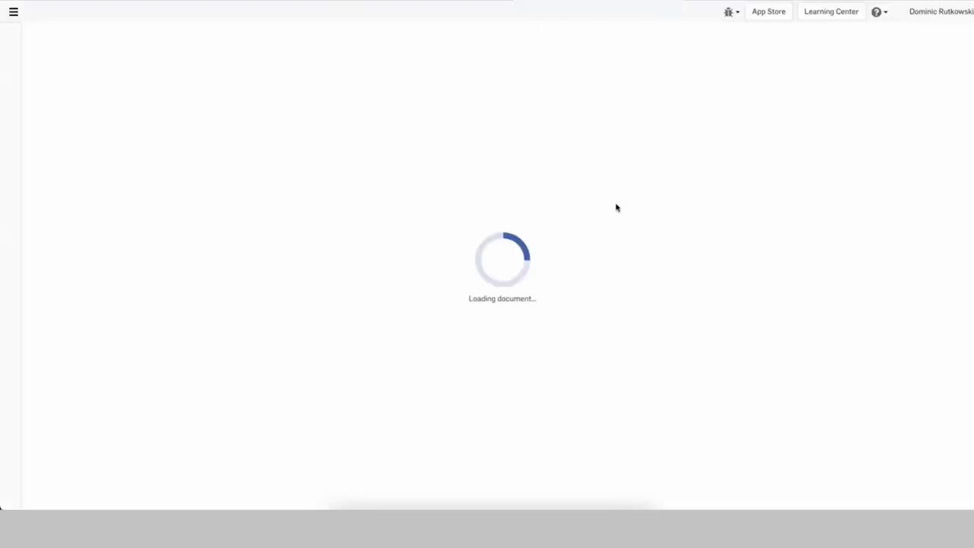
Review the longest execution steps in the Multi Split profile results and the Part Studio 1 profile entry in the FeatureScript notices
click(263, 55)
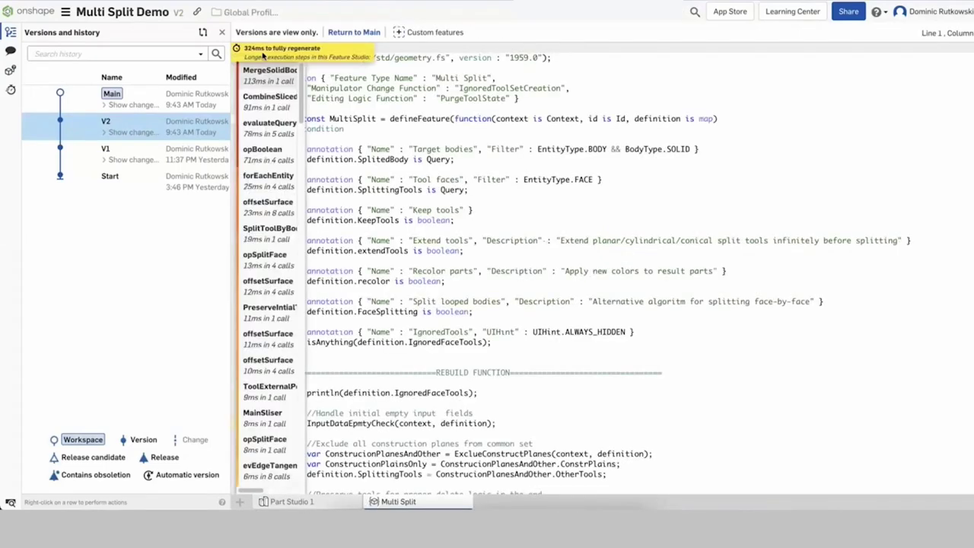
click(262, 55)
click(264, 54)
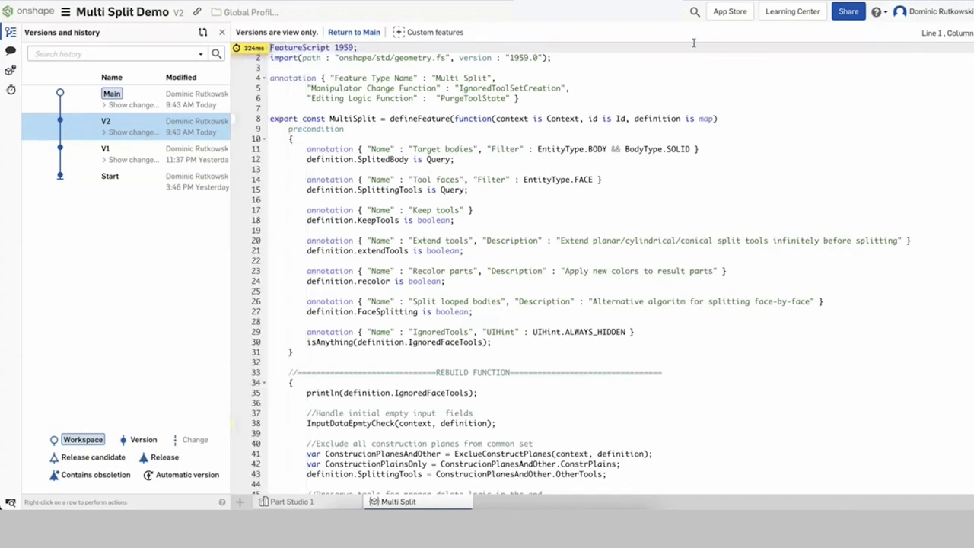
click(239, 313)
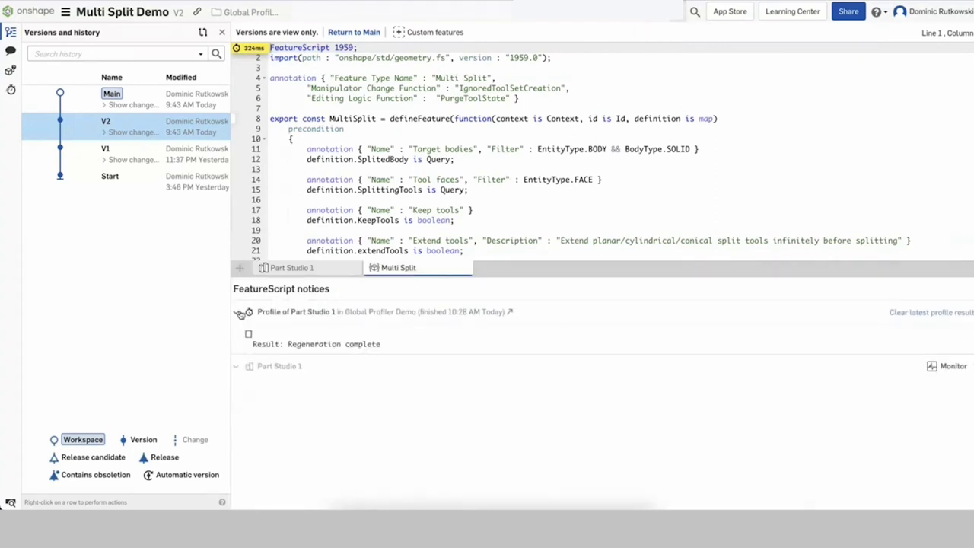
click(294, 316)
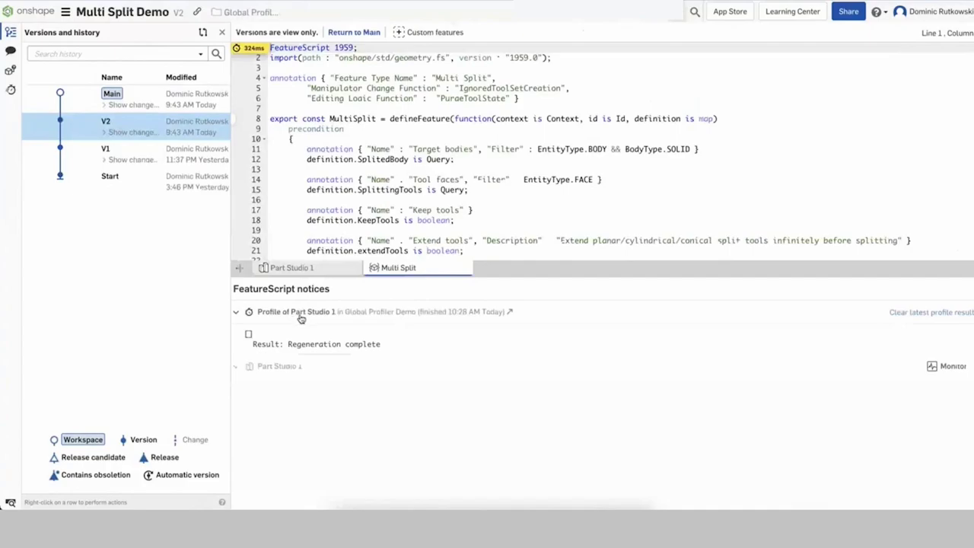